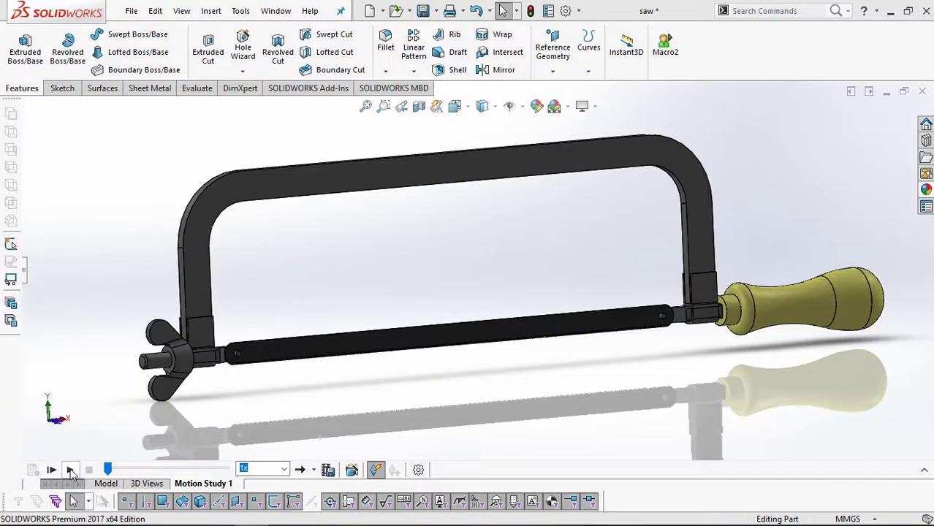
# After previewing the hacksaw animation, draw a corner rectangle from the origin on the Front Plane.
pyautogui.click(70, 470)
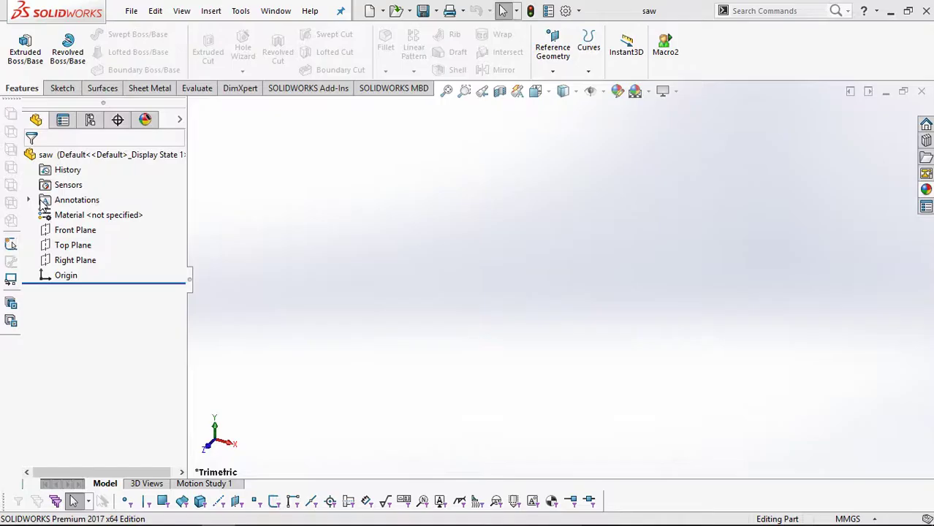
pyautogui.click(75, 229)
pyautogui.click(66, 207)
pyautogui.click(102, 52)
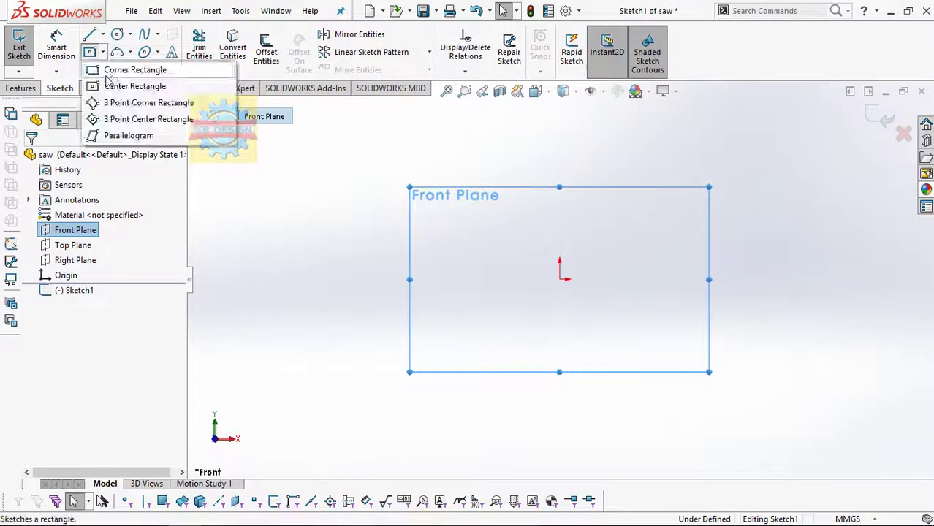
pyautogui.click(126, 69)
pyautogui.click(561, 278)
pyautogui.click(806, 153)
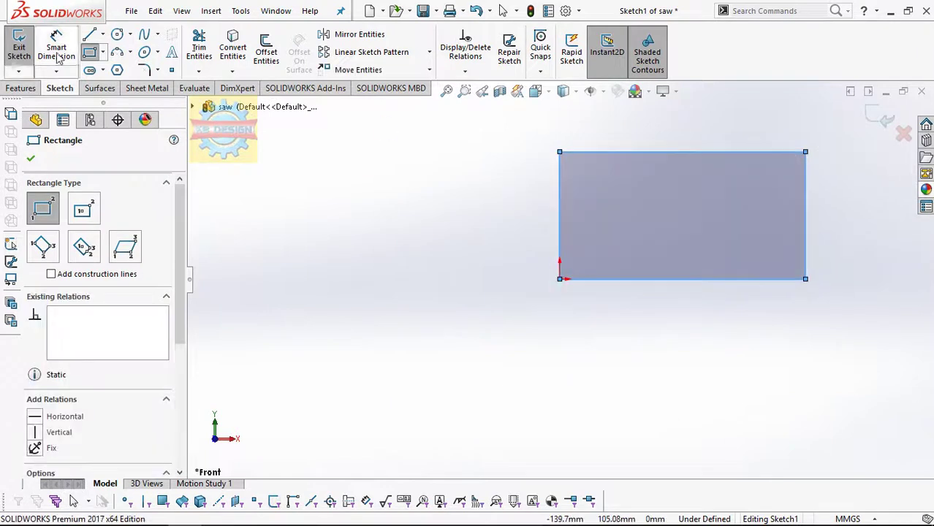
pyautogui.press('Escape')
# Dimension the rectangle 103 mm tall and 370 mm wide.
pyautogui.click(560, 237)
pyautogui.click(498, 252)
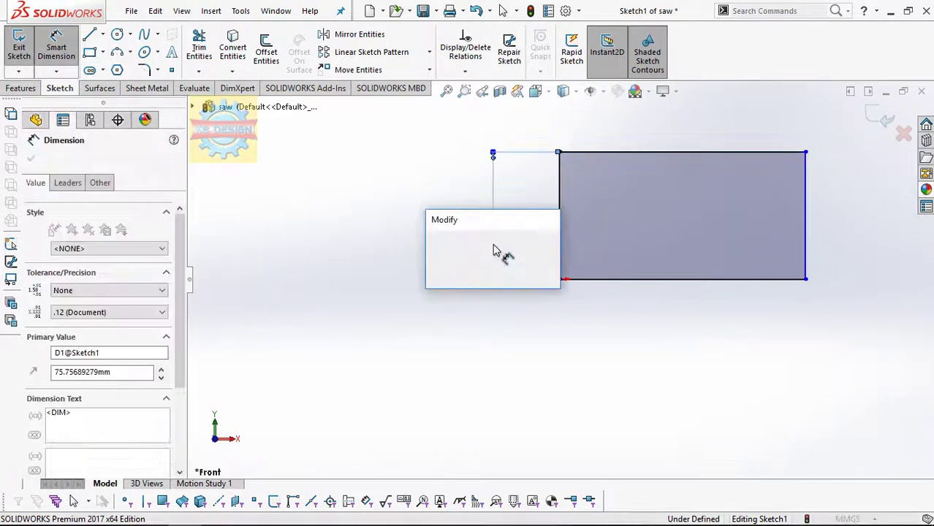
pyautogui.write('103')
pyautogui.press('Return')
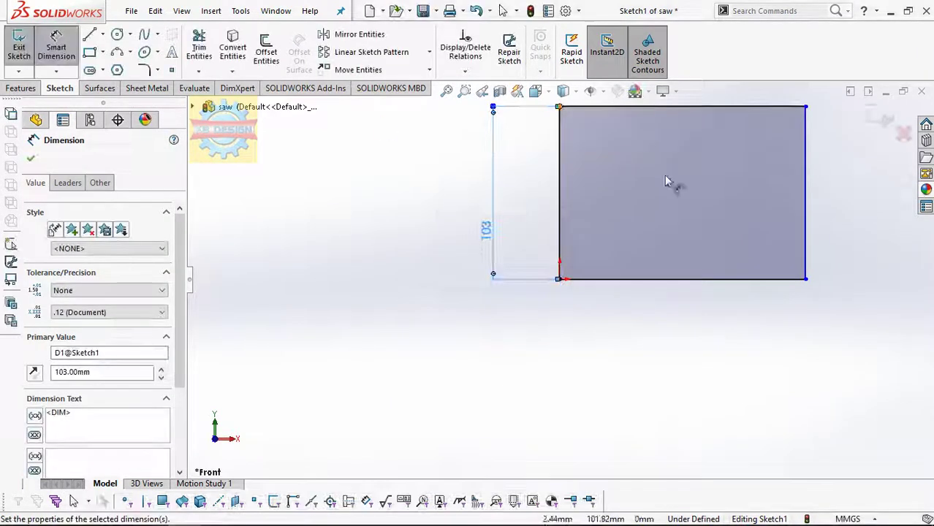
pyautogui.click(687, 280)
pyautogui.click(667, 323)
pyautogui.write('37')
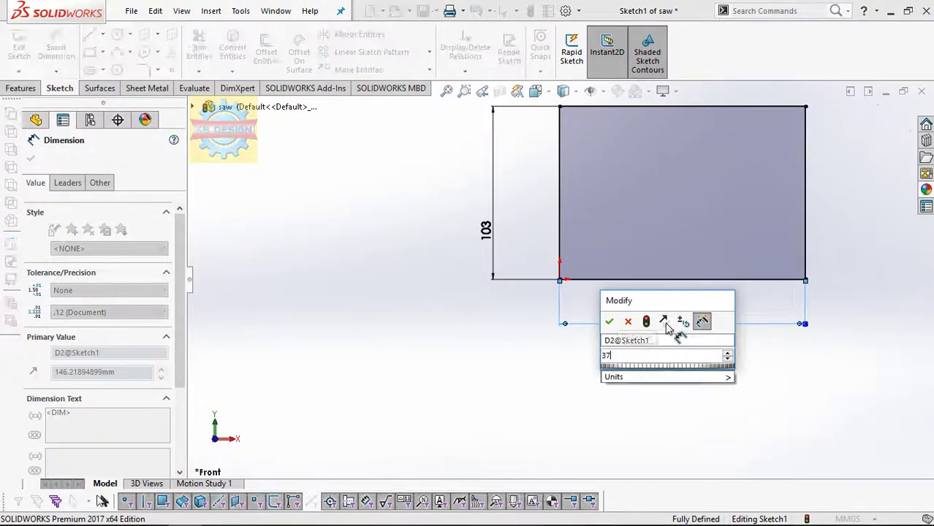
pyautogui.write('0')
pyautogui.press('Return')
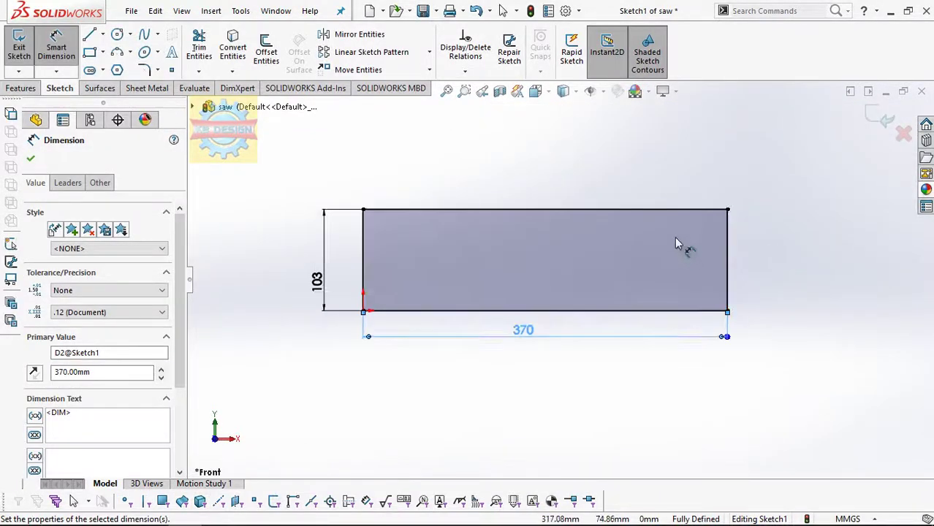
pyautogui.click(144, 70)
# Fillet the rectangle's two top corners at R43.
pyautogui.write('43')
pyautogui.click(364, 209)
pyautogui.click(728, 210)
pyautogui.click(31, 159)
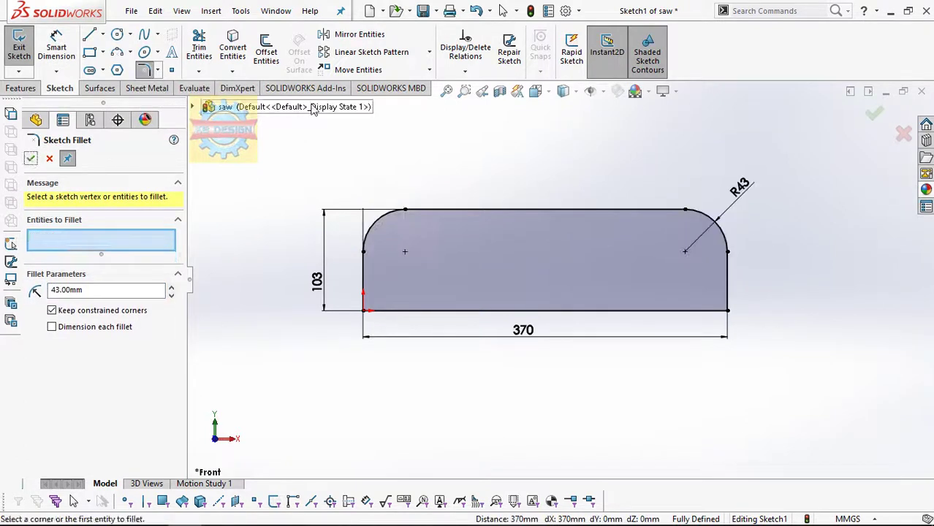
# Offset the whole outline 18 mm toward the inside.
pyautogui.click(266, 51)
pyautogui.write('18')
pyautogui.click(413, 214)
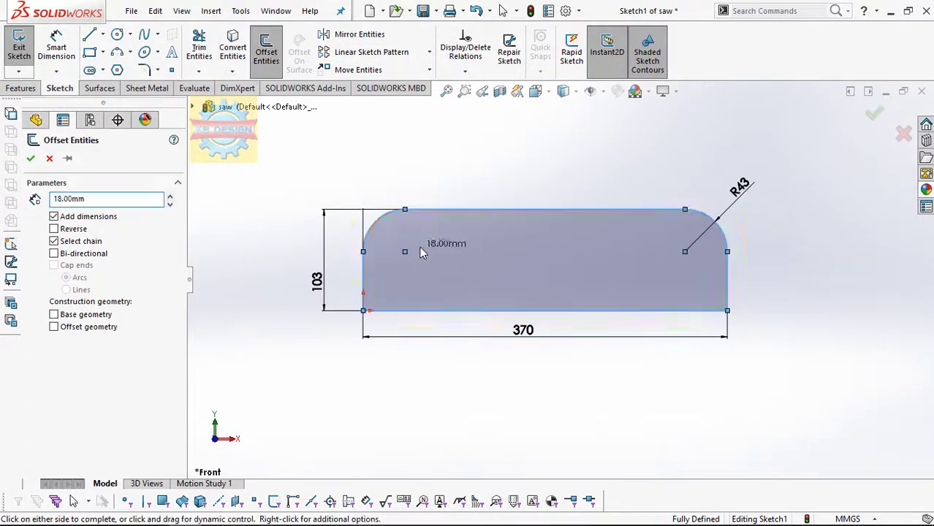
pyautogui.click(71, 229)
pyautogui.click(31, 158)
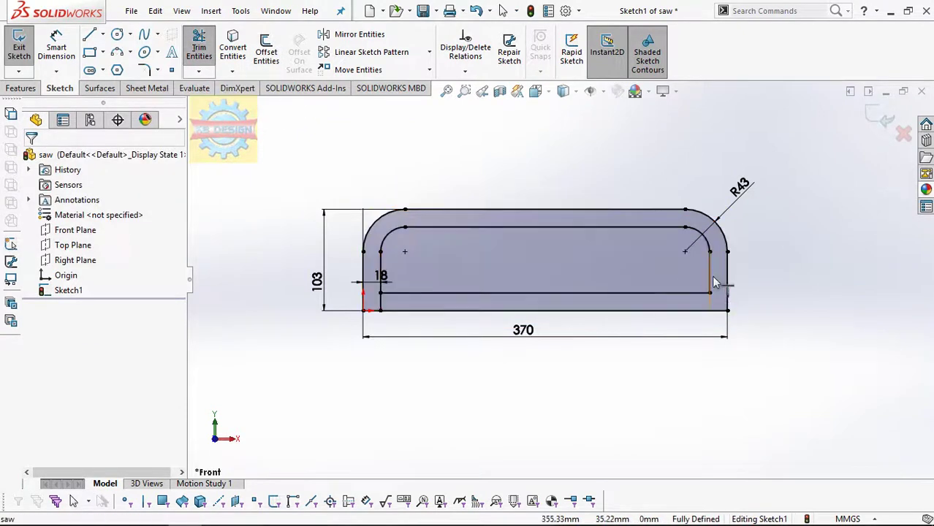
# Trim away the bottom lines so only a U-shaped profile remains.
pyautogui.click(199, 49)
pyautogui.moveTo(517, 318); pyautogui.dragTo(519, 285)
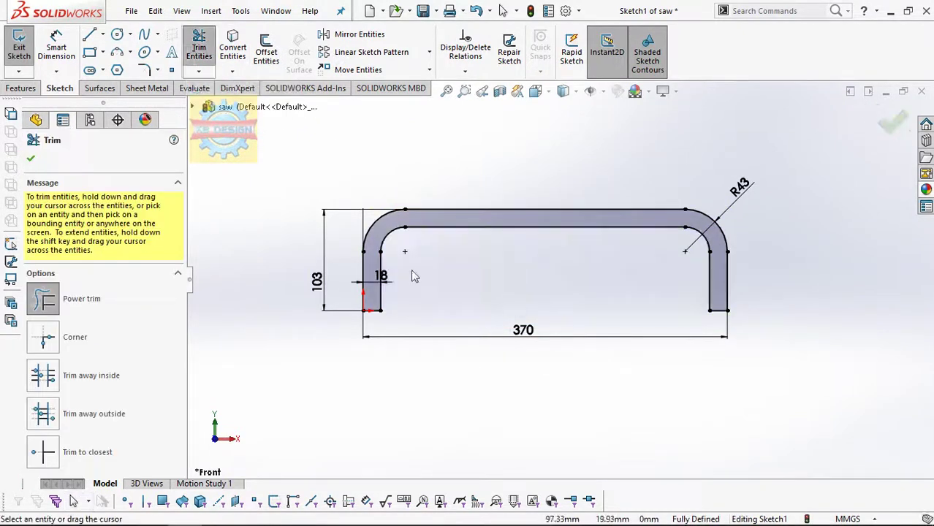
pyautogui.click(21, 88)
pyautogui.click(16, 52)
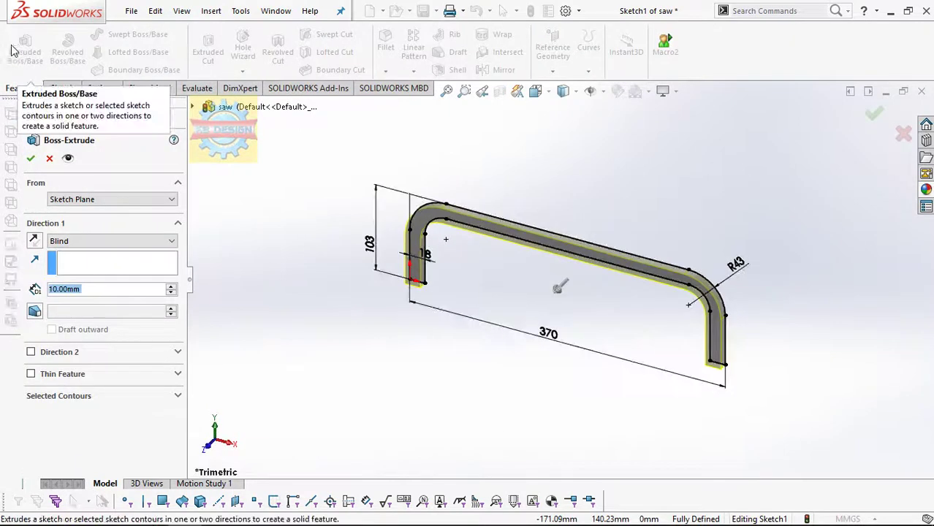
# Extrude the U profile 6 mm with a Mid Plane end condition.
pyautogui.write('6')
pyautogui.press('Return')
pyautogui.click(110, 240)
pyautogui.click(73, 298)
pyautogui.click(30, 158)
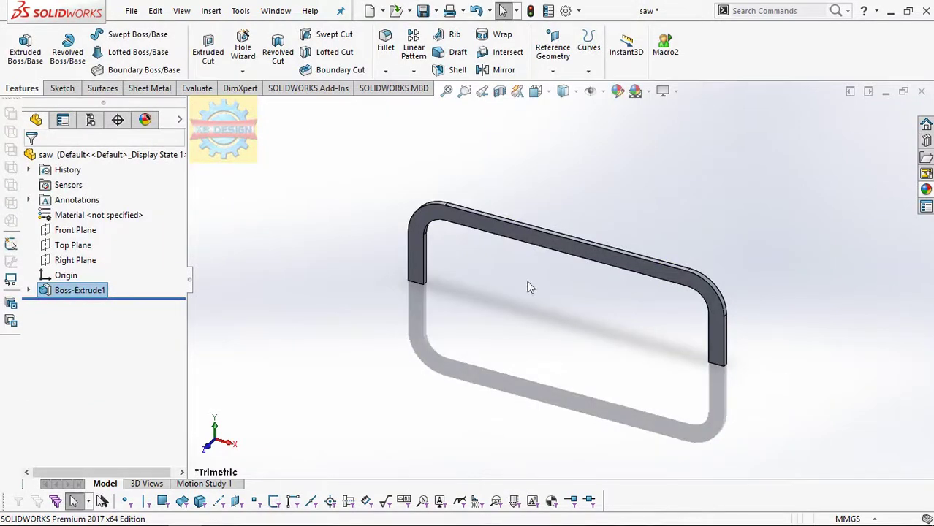
pyautogui.moveTo(528, 286); pyautogui.dragTo(400, 298, button='middle')
pyautogui.scroll(-3, 453, 307)
pyautogui.click(513, 313)
# Sketch on the leg face: draw the thin slot lines and relate their bottom end points.
pyautogui.click(574, 264)
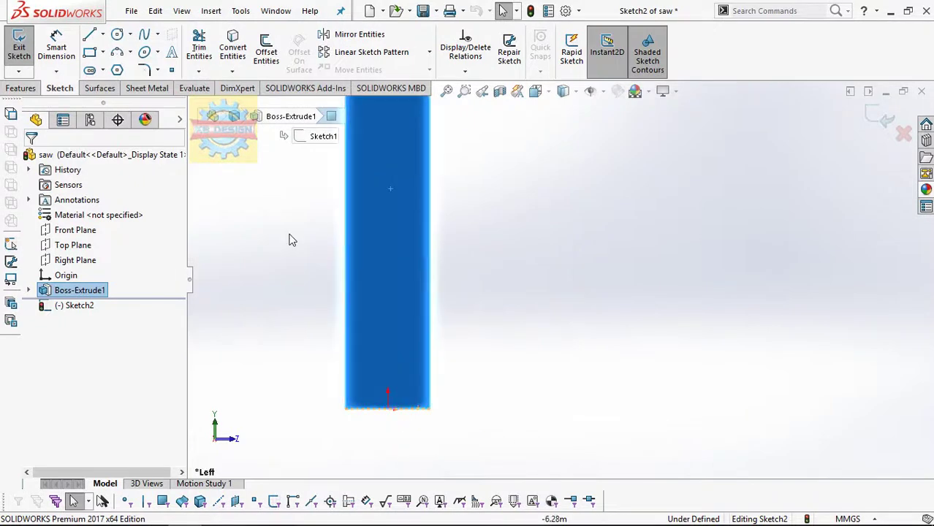
pyautogui.click(89, 37)
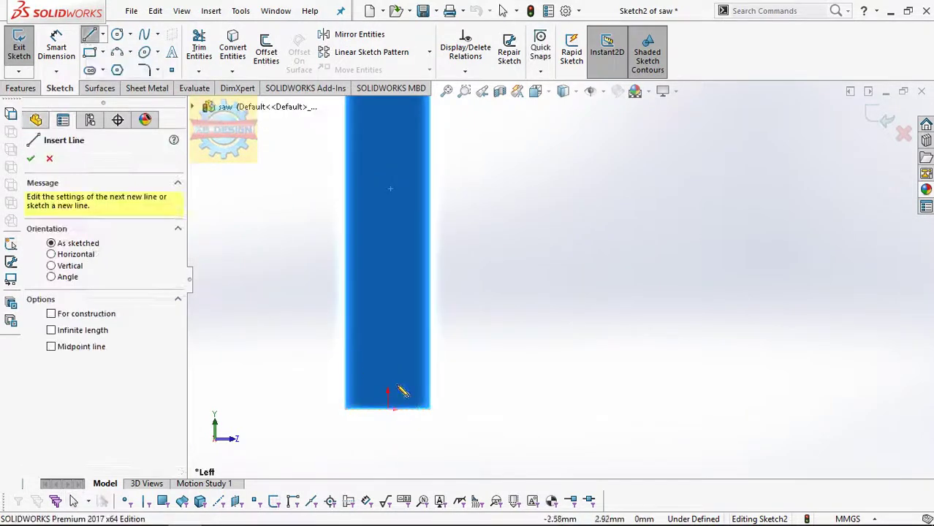
pyautogui.click(429, 270)
pyautogui.click(449, 270)
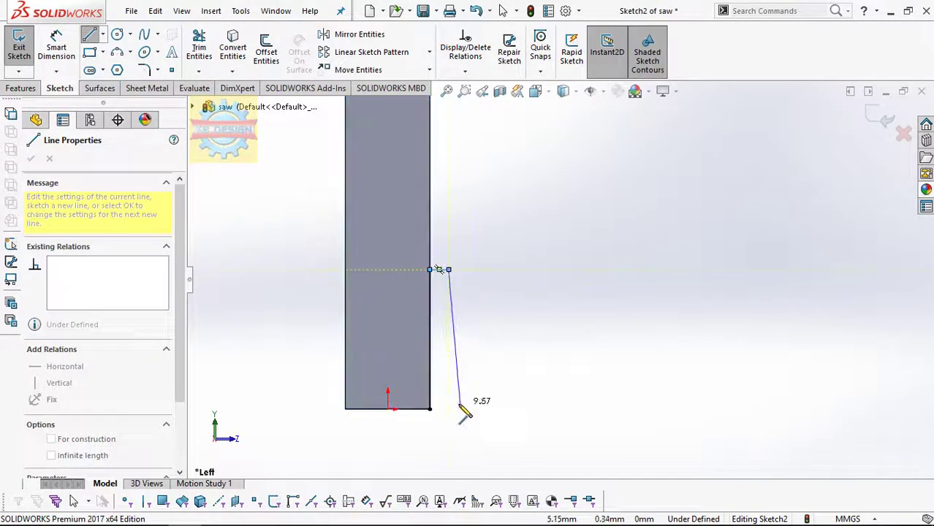
pyautogui.doubleClick(448, 409)
pyautogui.click(465, 70)
pyautogui.click(488, 102)
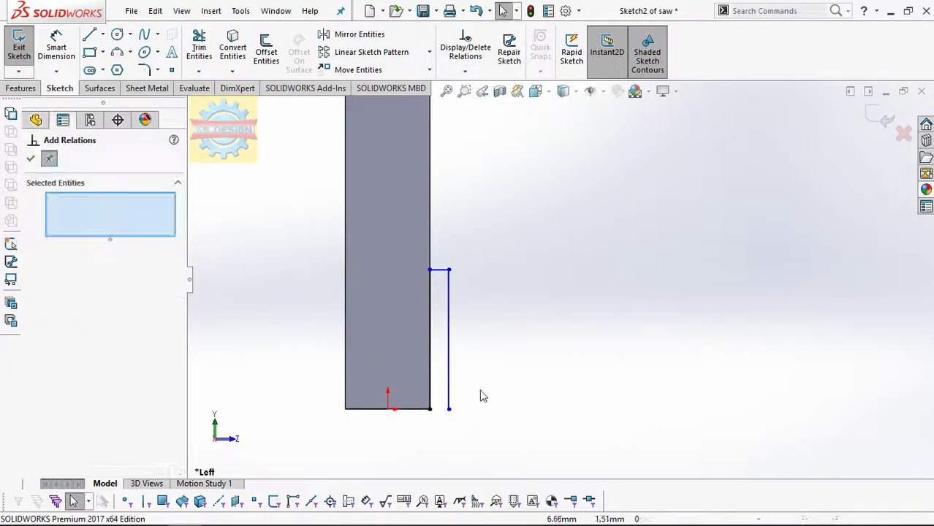
pyautogui.click(448, 410)
pyautogui.click(430, 409)
pyautogui.press('Escape')
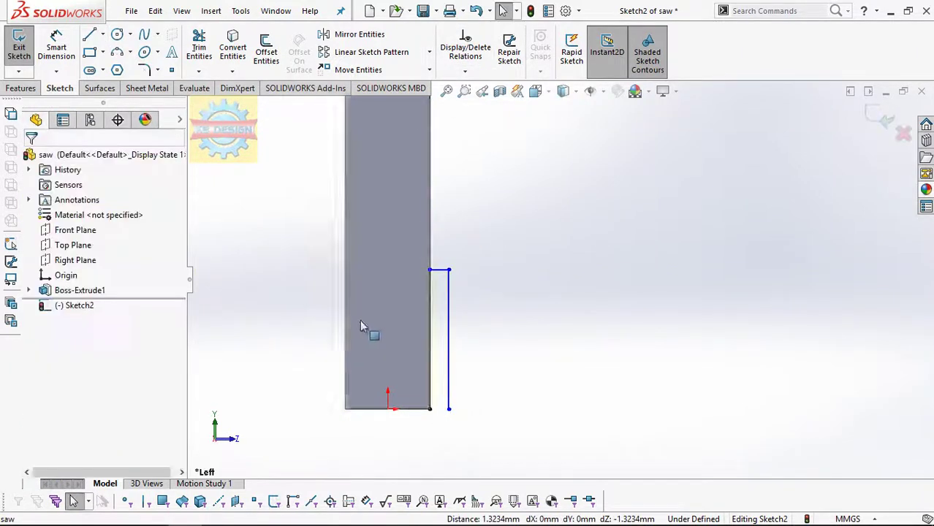
# Draw the L-shaped outline below the origin with a tangent arc corner and a rising vertical line.
pyautogui.click(90, 34)
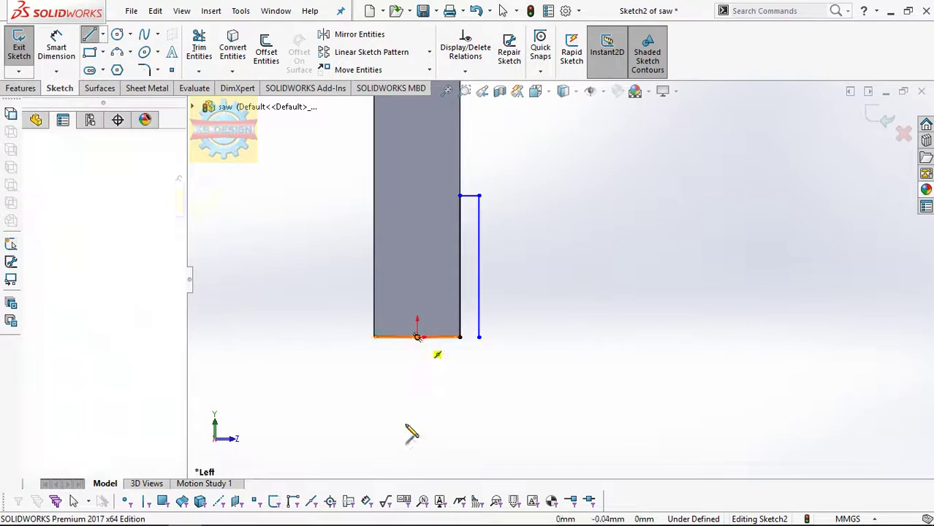
pyautogui.click(416, 337)
pyautogui.click(417, 398)
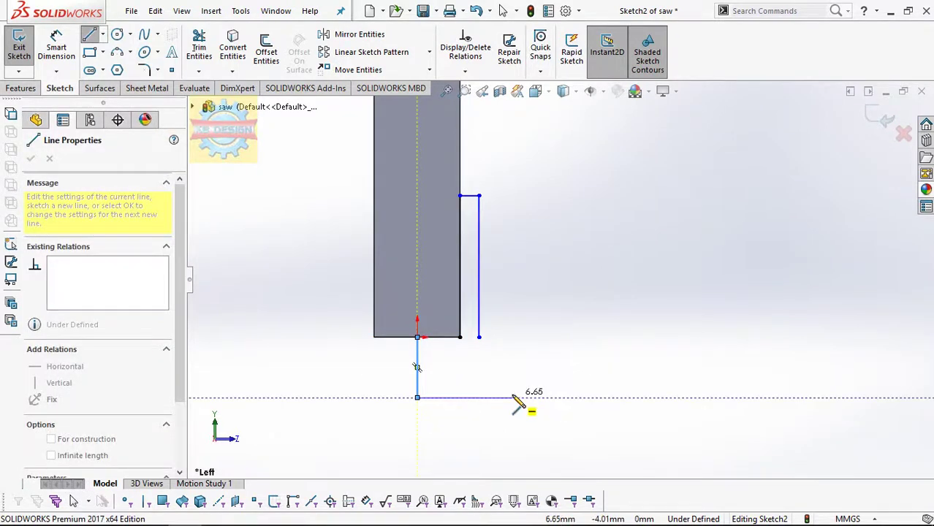
pyautogui.click(499, 397)
pyautogui.click(524, 373)
pyautogui.press('Escape')
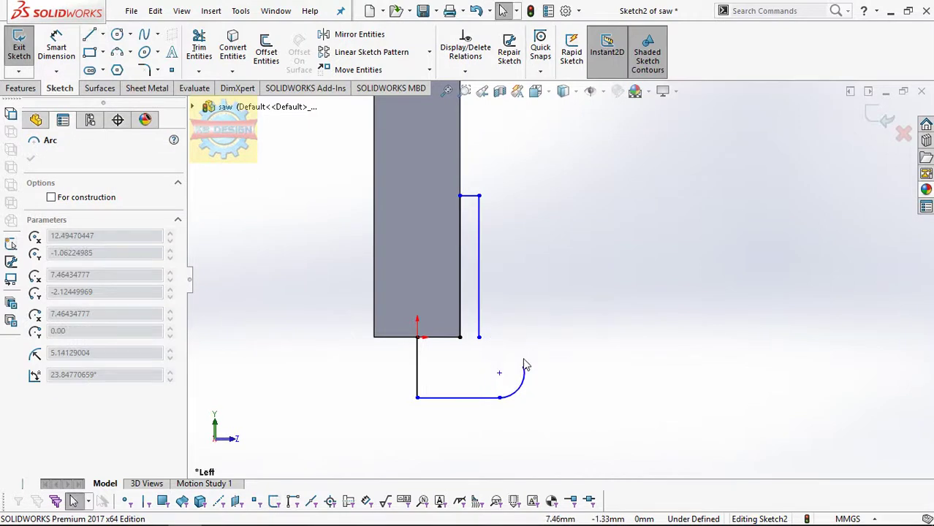
pyautogui.click(88, 35)
pyautogui.click(524, 368)
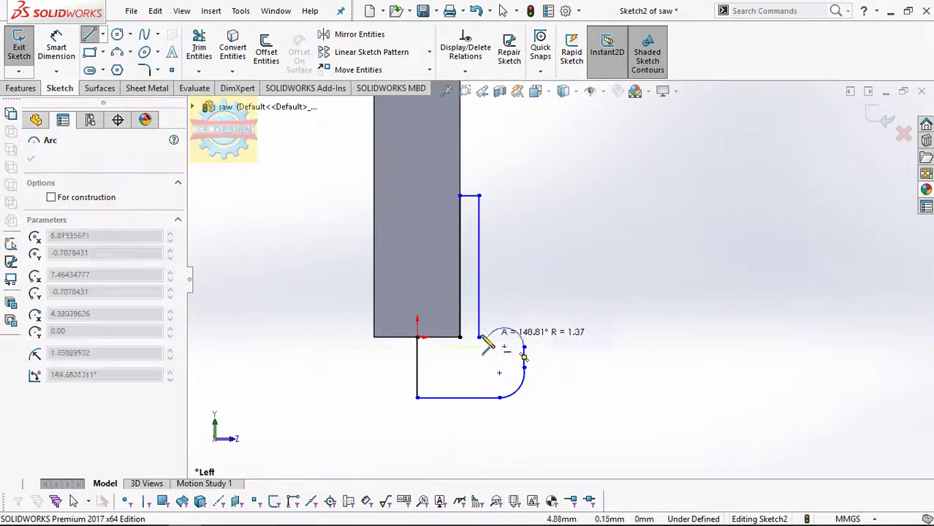
pyautogui.press('Escape')
# Dimension the slot line at 18 mm and the gap above the slot at 1.5 mm.
pyautogui.click(59, 47)
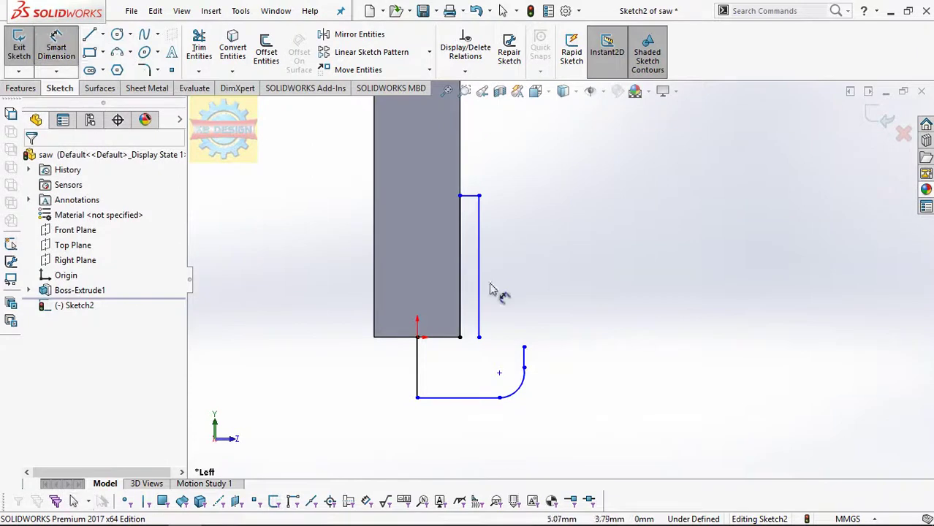
pyautogui.click(462, 258)
pyautogui.click(431, 229)
pyautogui.press('Return')
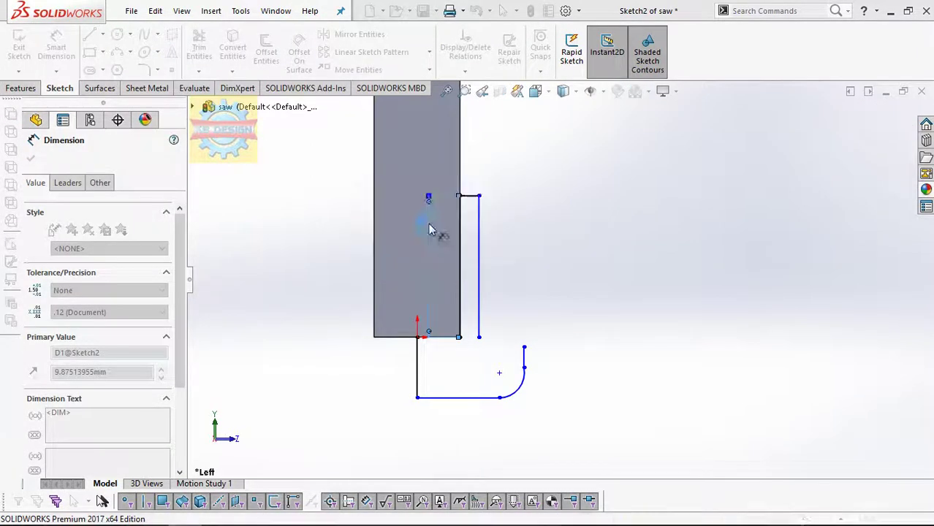
pyautogui.scroll(-3, 490, 269)
pyautogui.click(529, 240)
pyautogui.click(574, 215)
pyautogui.write('1.5')
pyautogui.press('Return')
pyautogui.scroll(2, 566, 217)
pyautogui.scroll(-2, 450, 332)
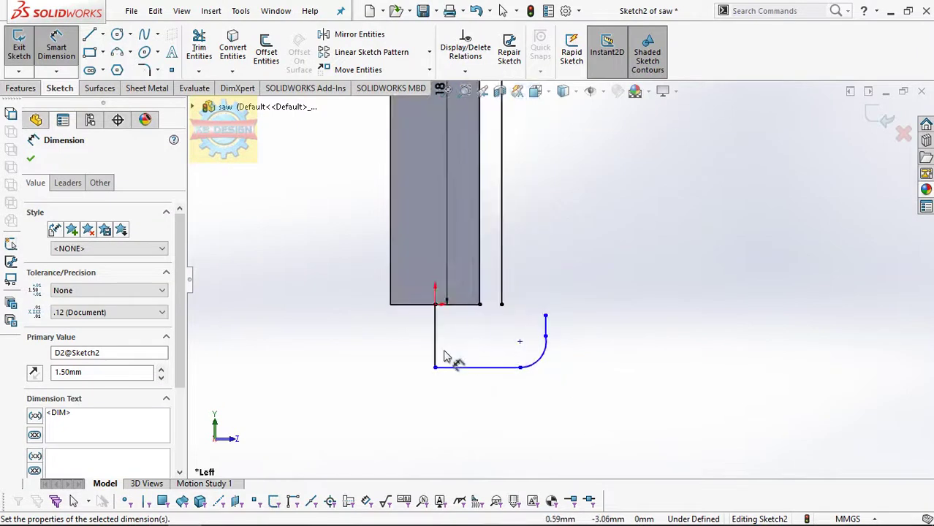
pyautogui.scroll(2, 511, 343)
# Set the hook's overall height to 30 mm and its corner arc radius to R3.
pyautogui.click(523, 331)
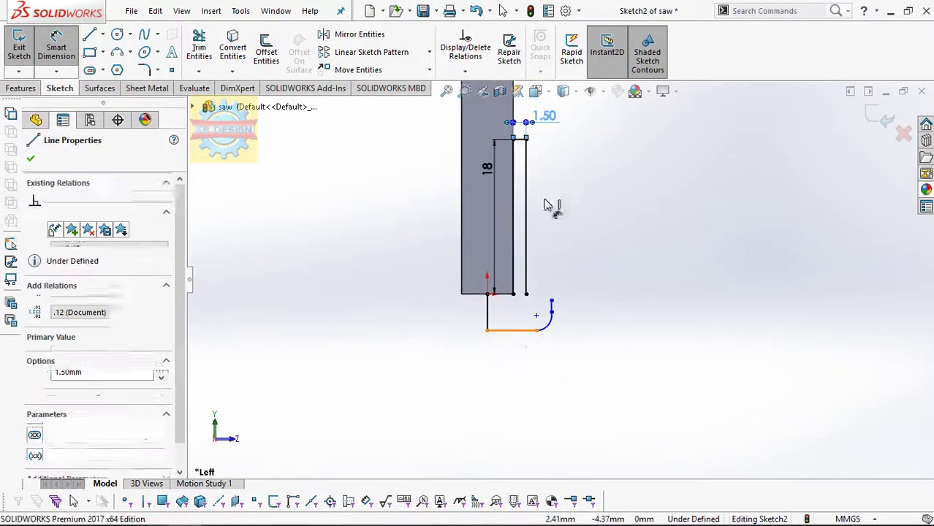
pyautogui.click(526, 139)
pyautogui.click(683, 189)
pyautogui.write('30')
pyautogui.press('Return')
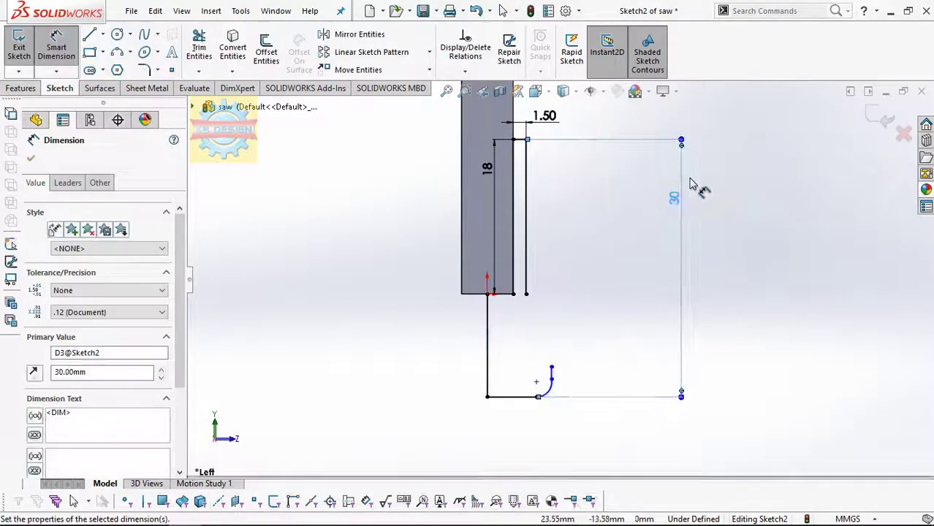
pyautogui.scroll(-2, 570, 322)
pyautogui.click(542, 335)
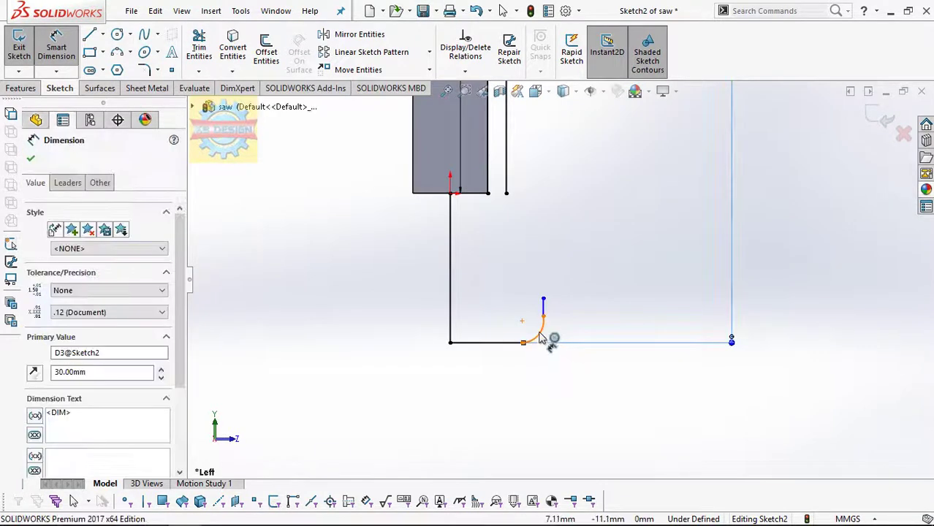
pyautogui.click(577, 339)
pyautogui.write('3')
pyautogui.press('Return')
pyautogui.press('Escape')
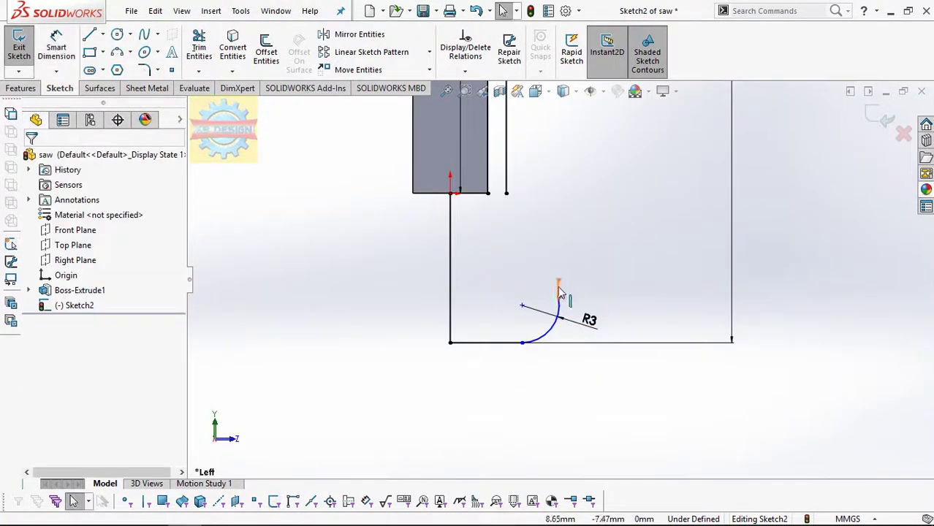
# Make the vertical line tangent to the arc, and relate the arc to the bottom line.
pyautogui.click(559, 286)
pyautogui.scroll(-3, 614, 318)
pyautogui.click(465, 71)
pyautogui.click(483, 106)
pyautogui.click(497, 291)
pyautogui.click(33, 379)
pyautogui.click(308, 288)
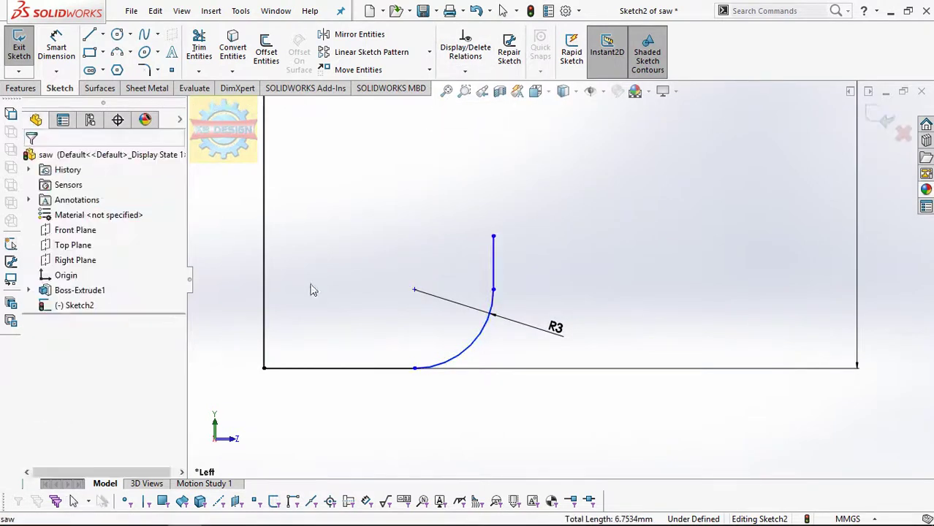
pyautogui.click(465, 71)
pyautogui.click(455, 108)
pyautogui.click(438, 362)
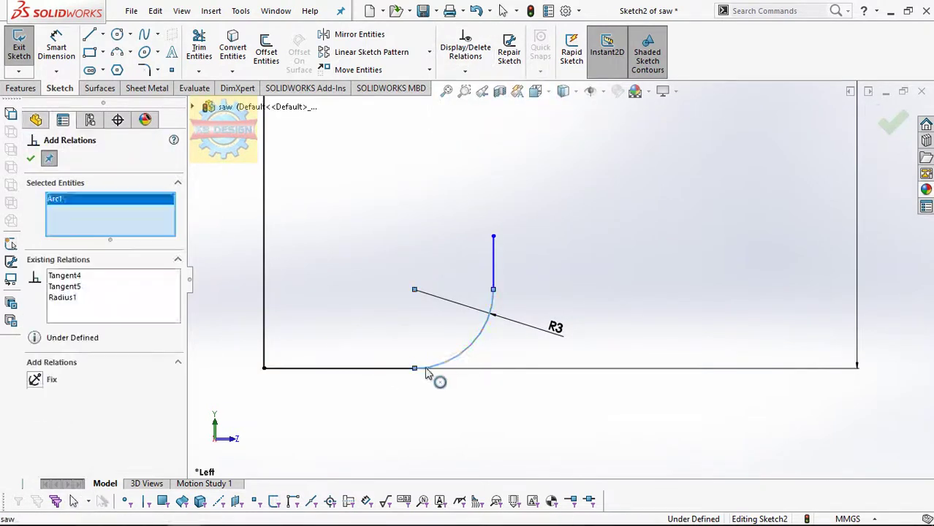
pyautogui.click(399, 367)
pyautogui.click(35, 381)
pyautogui.scroll(3, 507, 244)
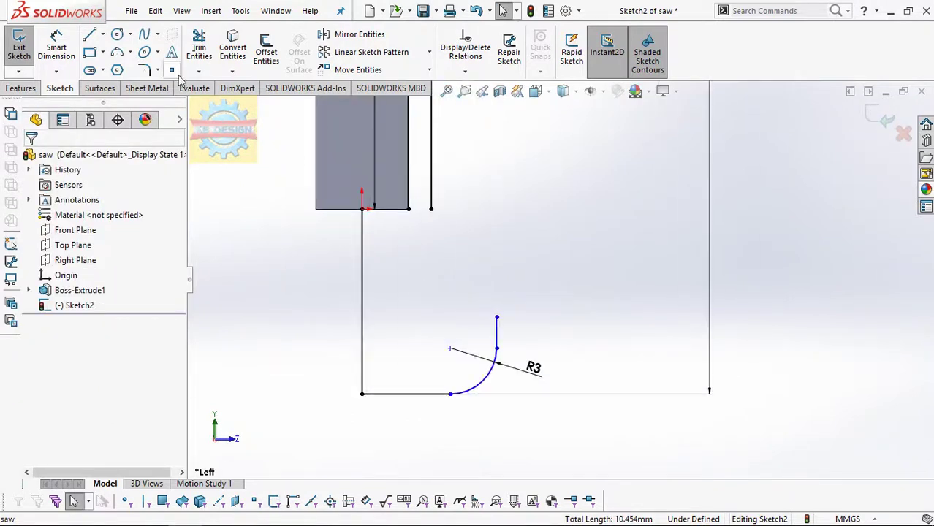
# Dimension the short vertical line at 6.35 mm long.
pyautogui.press('d')
pyautogui.click(500, 336)
pyautogui.click(561, 335)
pyautogui.write('6.35')
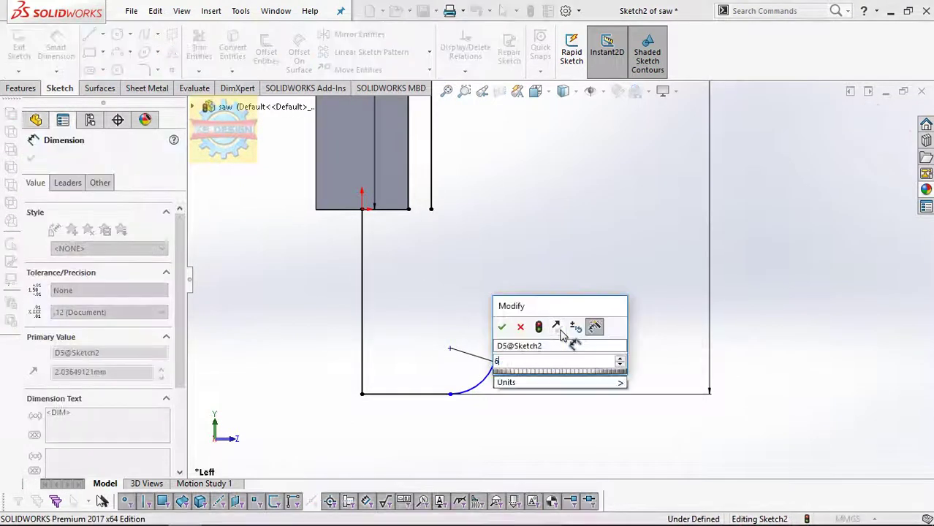
pyautogui.press('Return')
pyautogui.scroll(2, 574, 343)
pyautogui.scroll(-1, 541, 292)
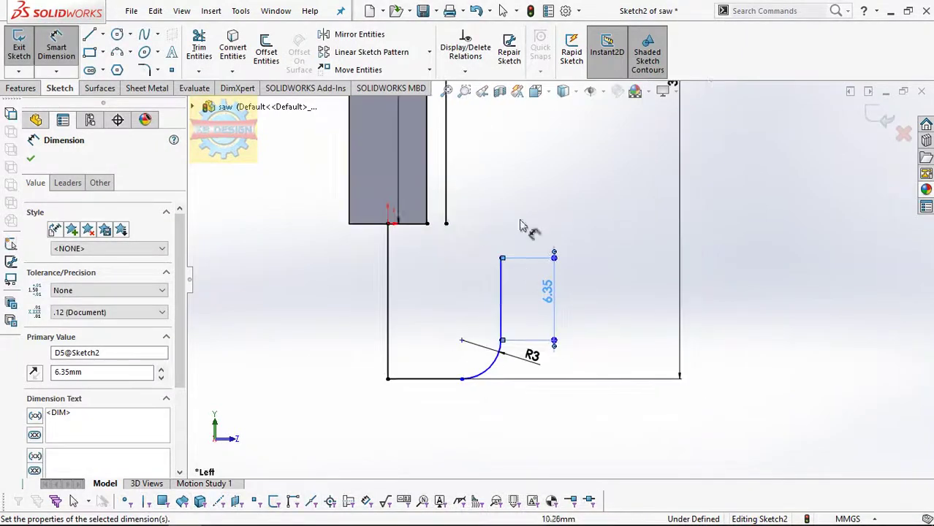
# Place the short vertical line 5.50 mm from the left outer line.
pyautogui.click(117, 53)
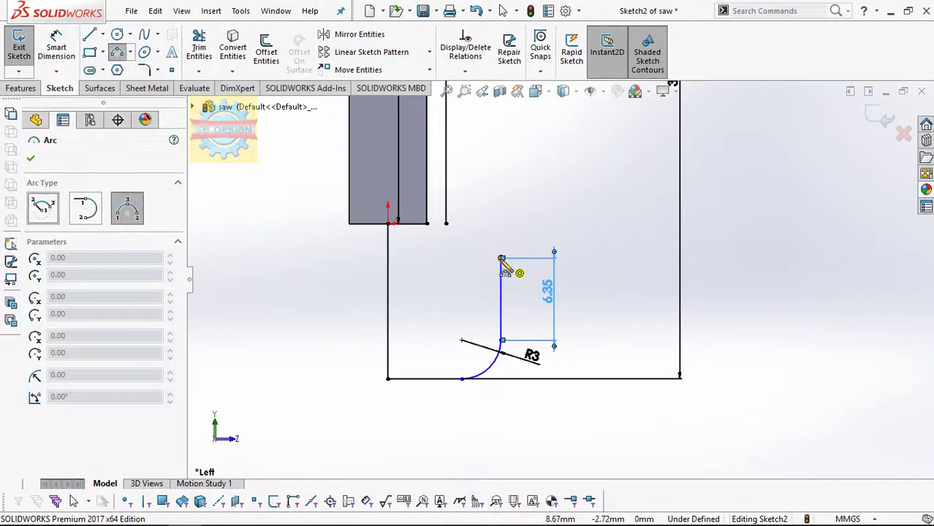
pyautogui.press('Escape')
pyautogui.click(56, 48)
pyautogui.click(501, 315)
pyautogui.click(388, 366)
pyautogui.click(436, 449)
pyautogui.write('5.5')
pyautogui.press('Return')
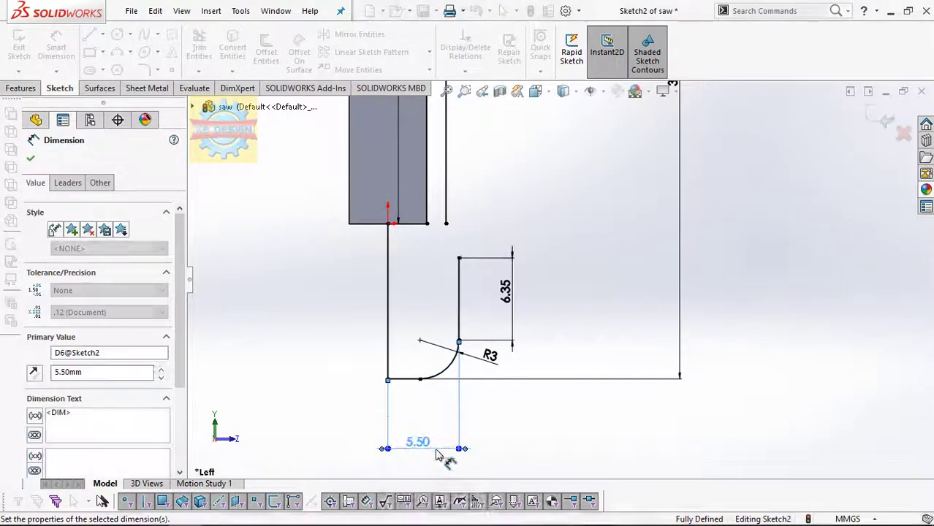
# Draw an arc joining the upper line's end to the rectangle corner.
pyautogui.scroll(-2, 472, 262)
pyautogui.scroll(-1, 474, 262)
pyautogui.click(122, 58)
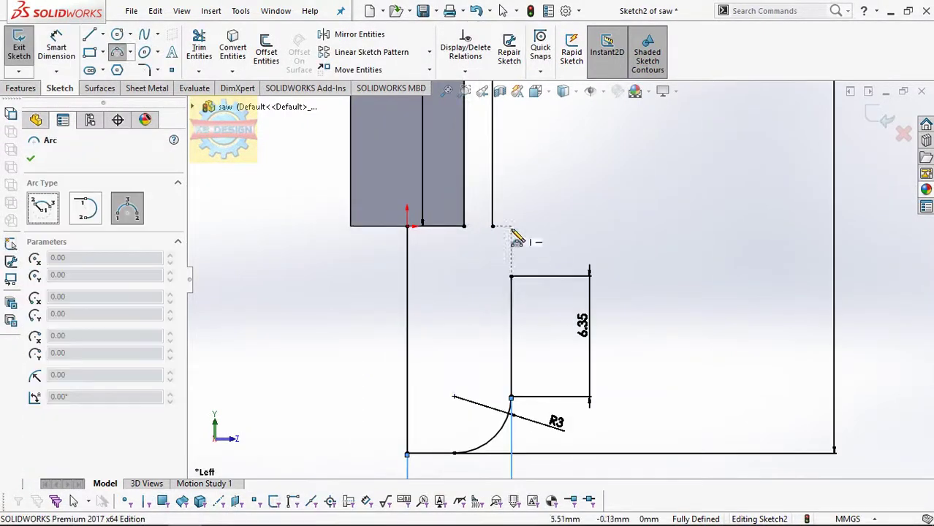
pyautogui.click(492, 227)
pyautogui.click(511, 276)
pyautogui.press('Escape')
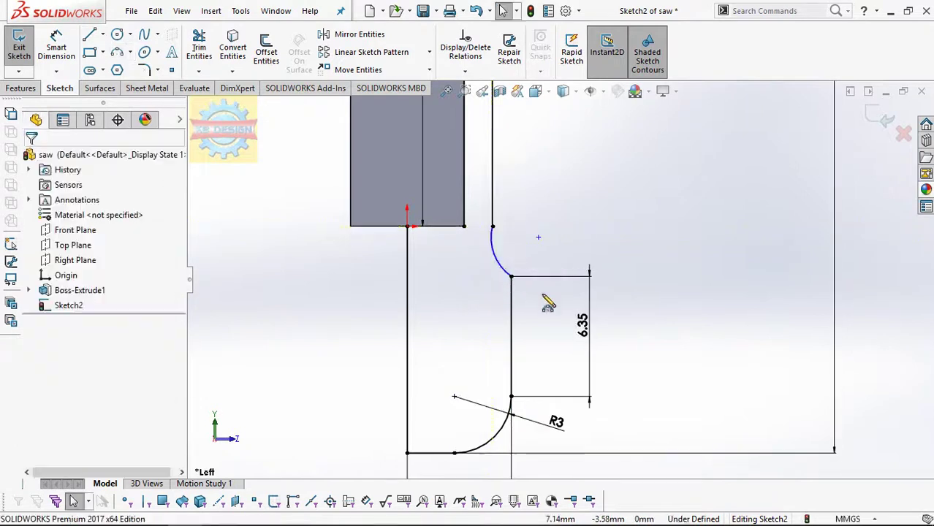
pyautogui.scroll(2, 543, 299)
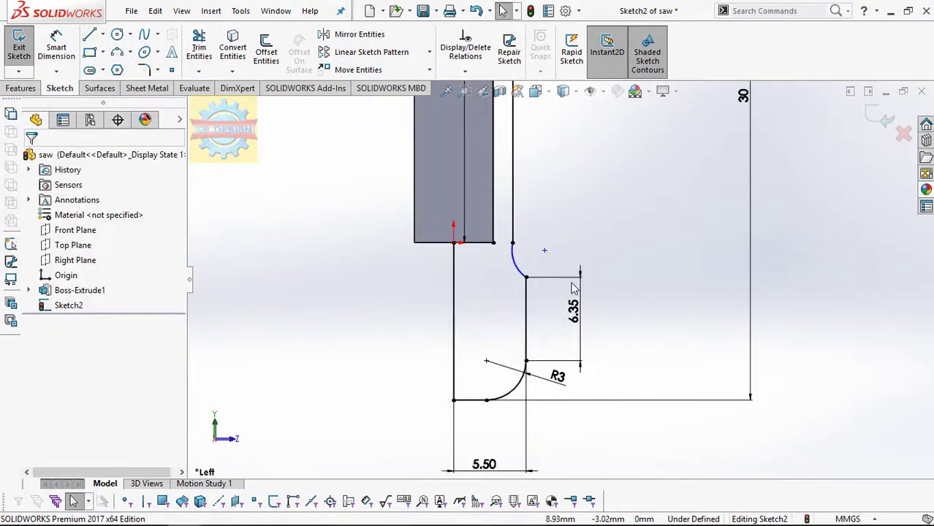
pyautogui.scroll(1, 559, 279)
# Undo the old connecting arc and redraw the joint as two three-point arcs.
pyautogui.scroll(1, 559, 280)
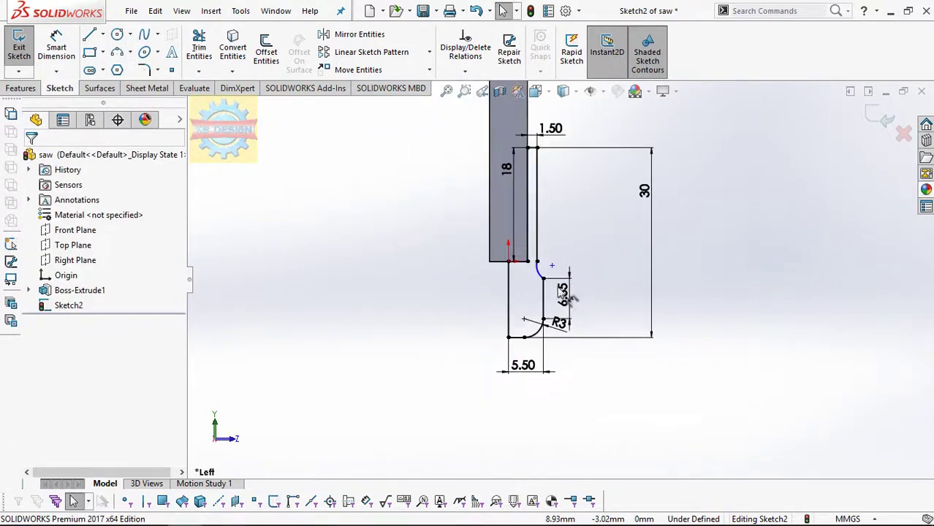
pyautogui.click(511, 285)
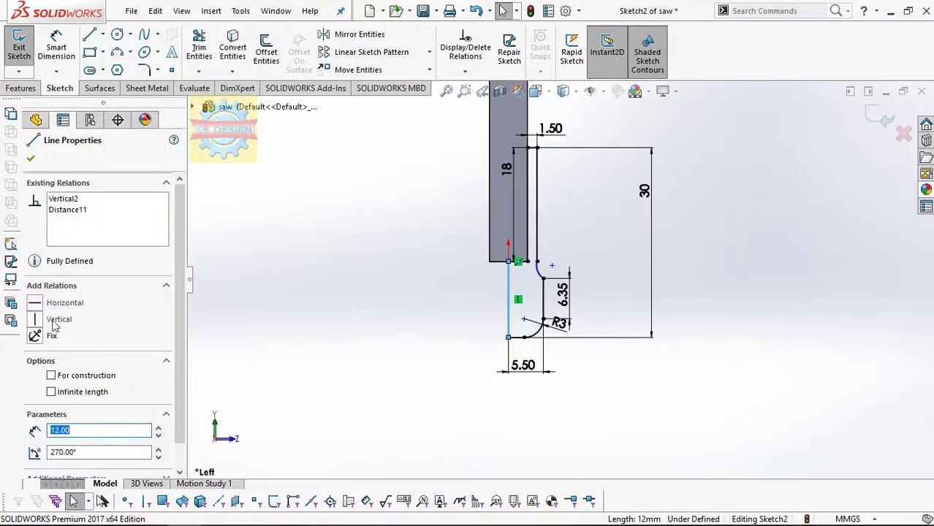
pyautogui.click(504, 376)
pyautogui.scroll(-3, 602, 268)
pyautogui.scroll(2, 585, 220)
pyautogui.scroll(-2, 574, 171)
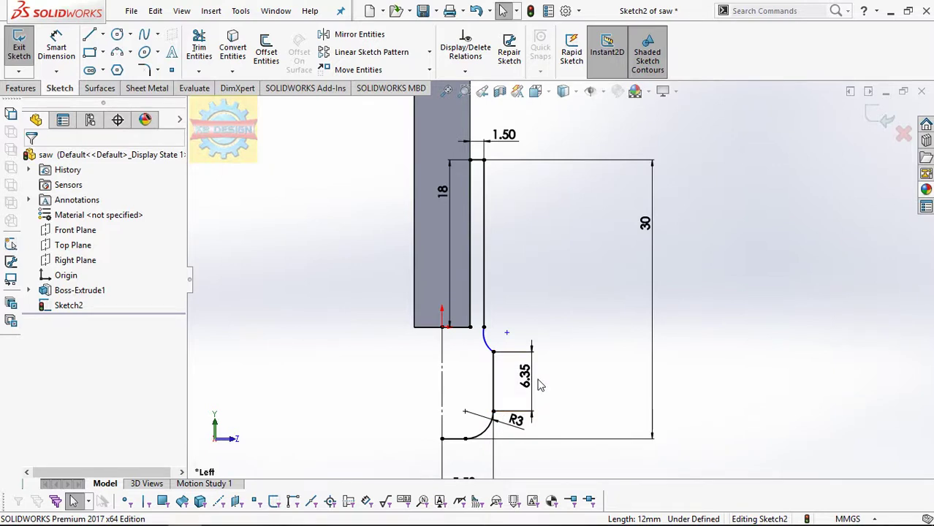
pyautogui.scroll(-3, 478, 362)
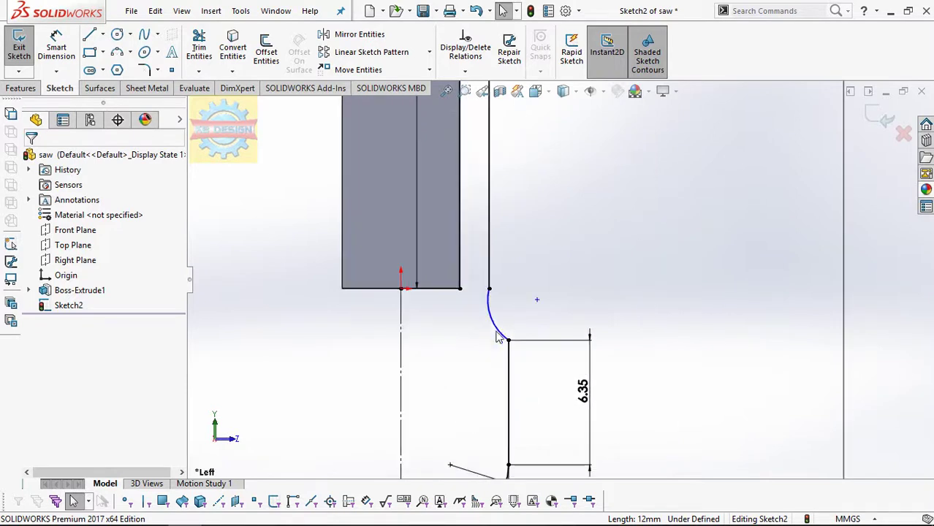
pyautogui.hotkey('ctrl', 'z')
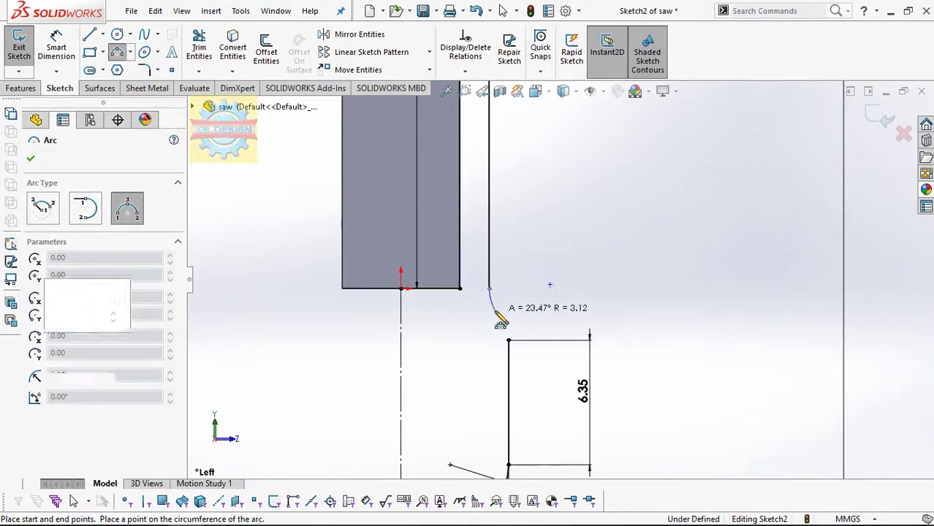
pyautogui.click(493, 302)
pyautogui.click(496, 313)
pyautogui.click(508, 340)
pyautogui.click(503, 328)
pyautogui.press('Escape')
# Make the new arcs tangent to the adjoining lower line and the upper vertical line.
pyautogui.click(465, 71)
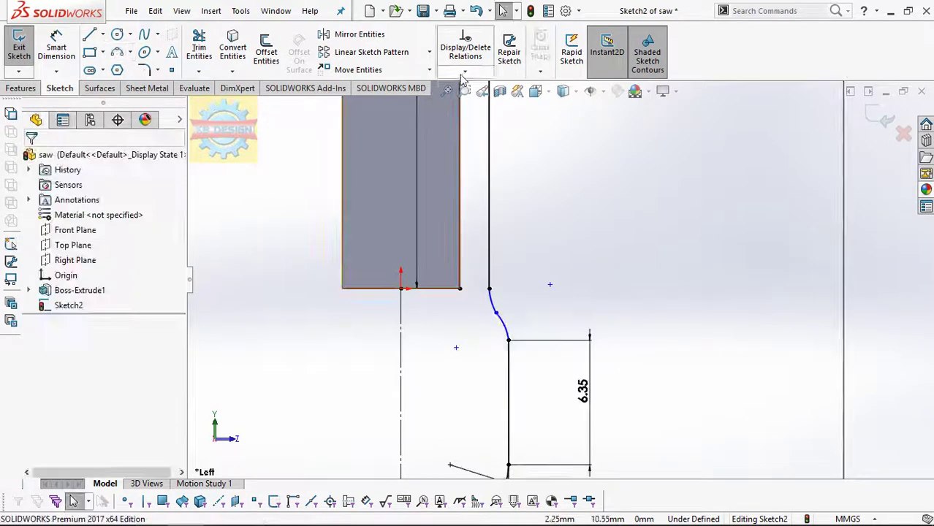
pyautogui.click(482, 103)
pyautogui.click(502, 327)
pyautogui.click(508, 399)
pyautogui.click(37, 381)
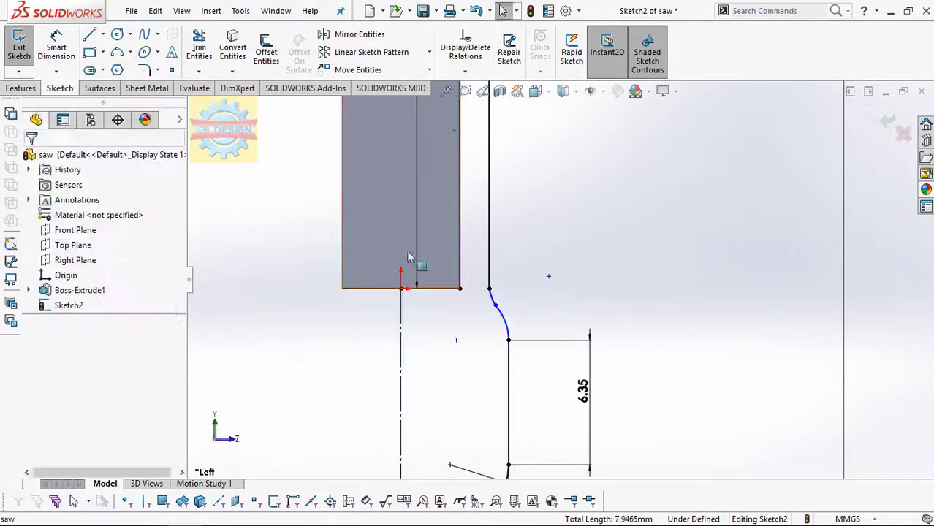
pyautogui.click(491, 289)
pyautogui.click(489, 282)
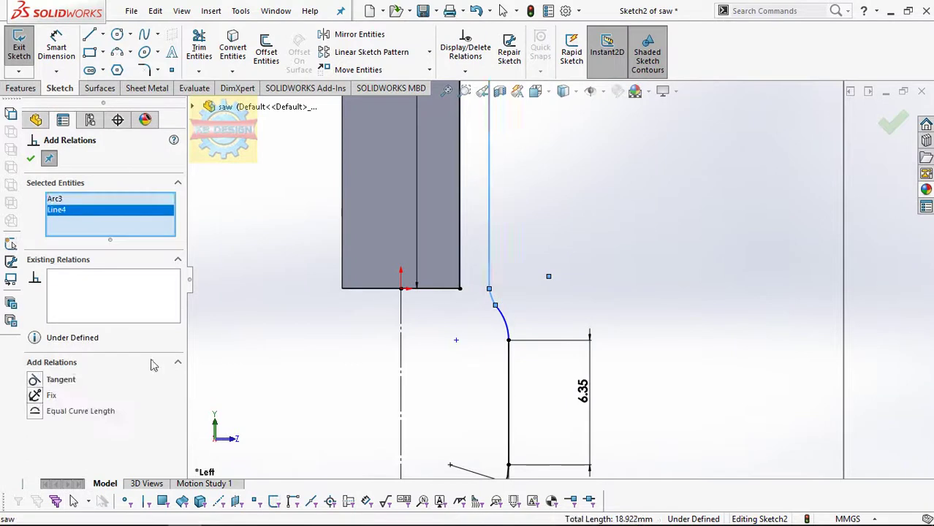
pyautogui.click(40, 381)
pyautogui.click(465, 71)
# Make the profile's upper and lower arcs tangent to each other.
pyautogui.click(483, 104)
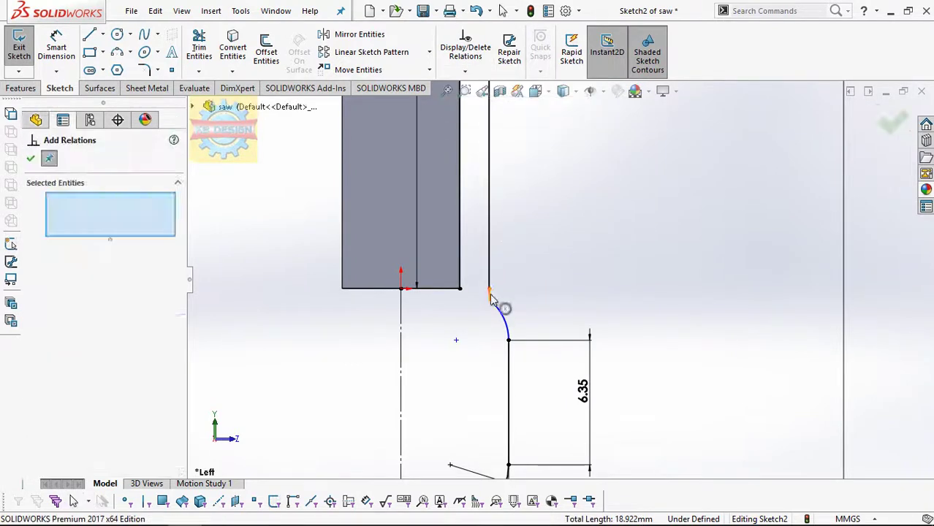
pyautogui.click(496, 313)
pyautogui.click(496, 313)
pyautogui.click(35, 396)
pyautogui.scroll(3, 566, 270)
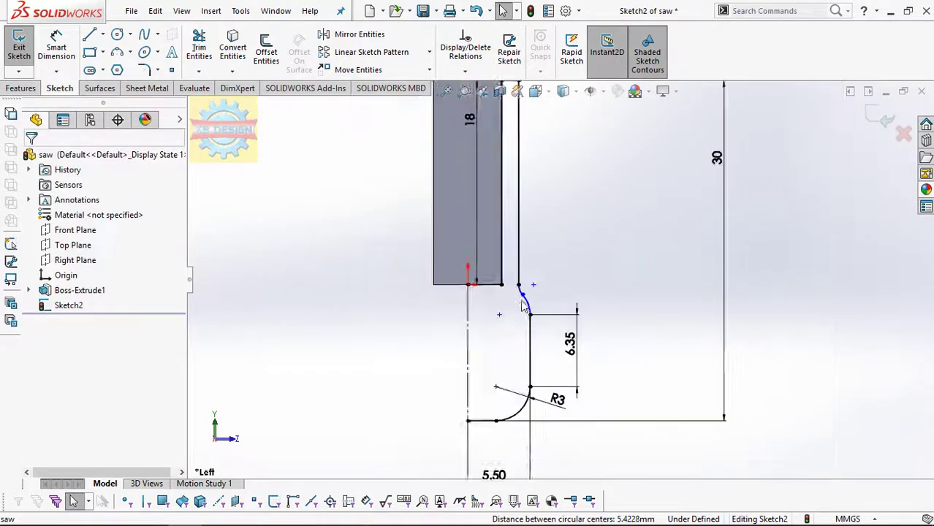
# Mirror the 18 mm vertical line and the rest of the profile about centreline Line5.
pyautogui.click(362, 34)
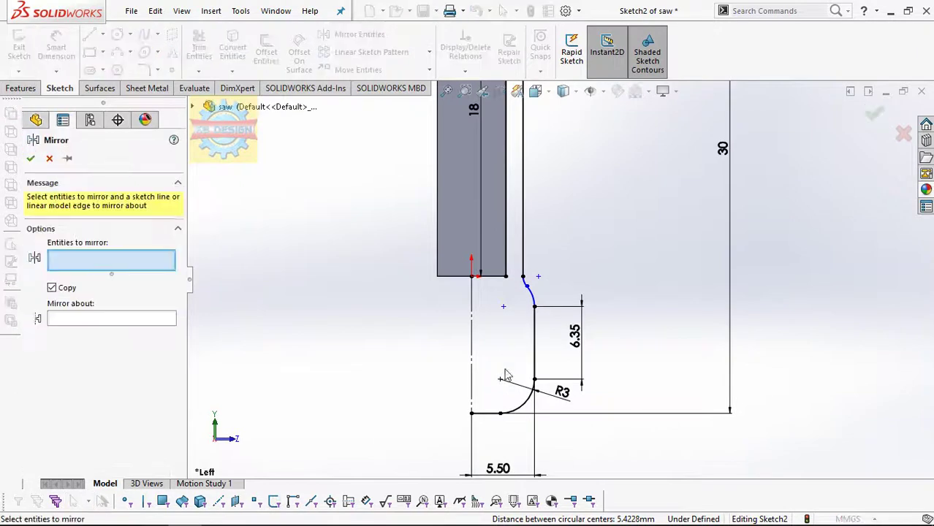
pyautogui.click(504, 271)
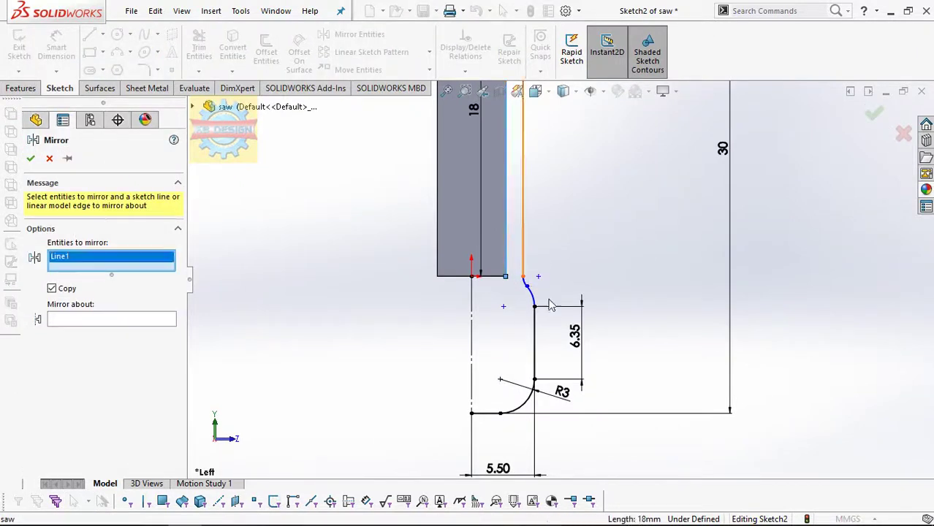
pyautogui.moveTo(569, 361); pyautogui.dragTo(514, 252)
pyautogui.moveTo(520, 434); pyautogui.dragTo(471, 381)
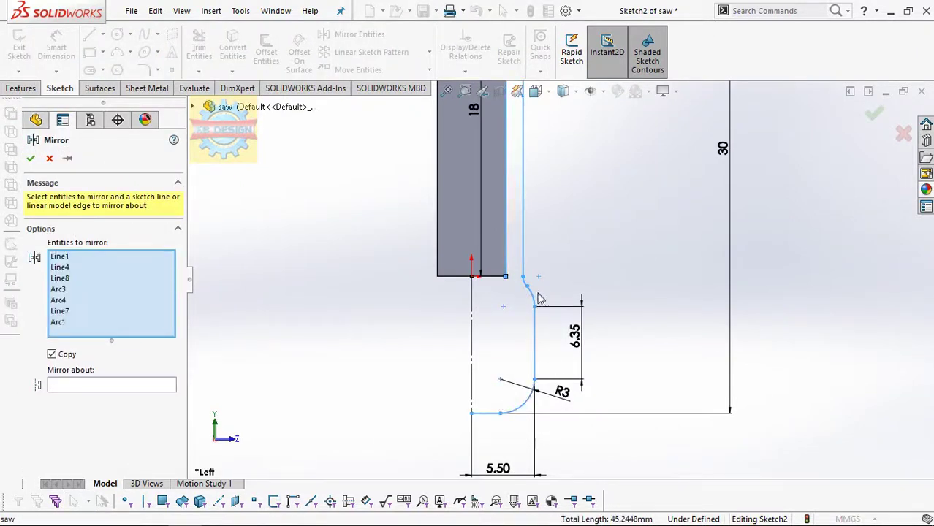
pyautogui.scroll(3, 556, 286)
pyautogui.click(538, 154)
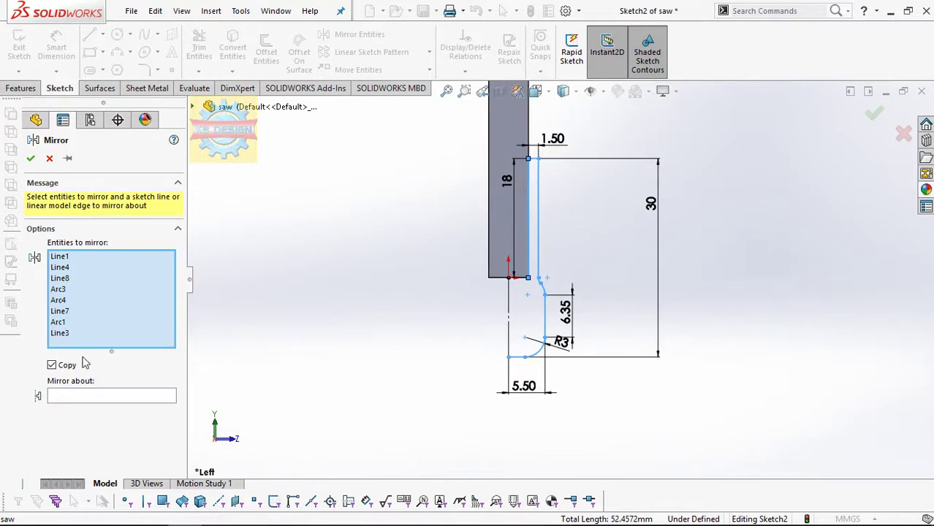
pyautogui.click(92, 396)
pyautogui.click(509, 319)
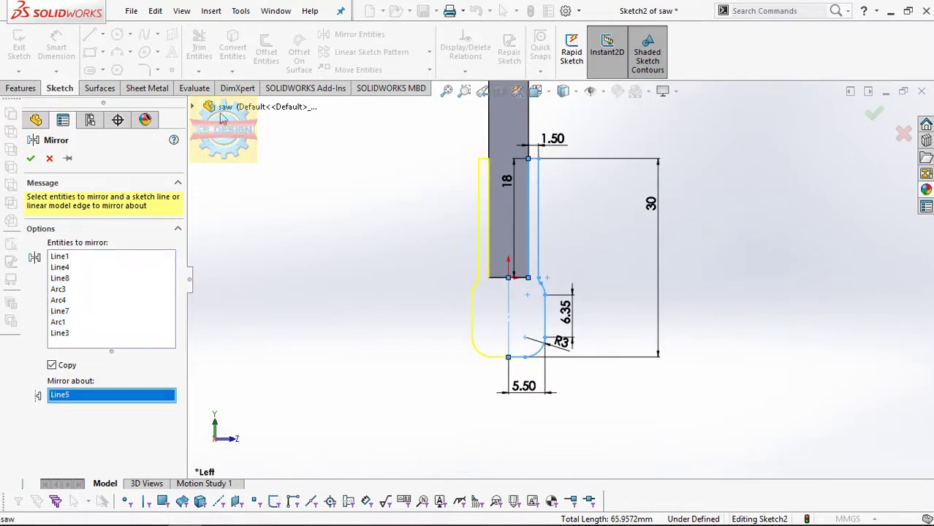
pyautogui.click(32, 159)
pyautogui.press('l')
pyautogui.click(529, 279)
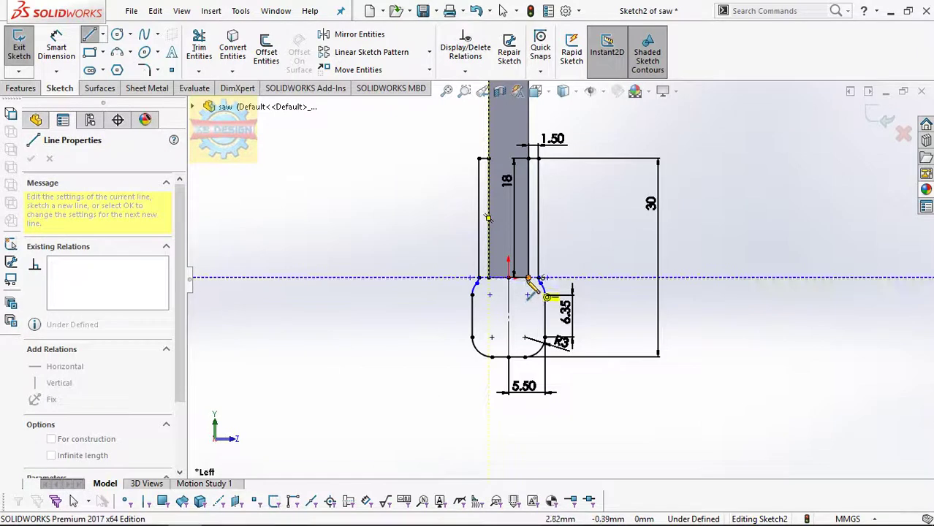
pyautogui.press('Escape')
# Extrude Sketch2 Up To Vertex at the frame edge as separate body Boss-Extrude2, without merging.
pyautogui.click(22, 87)
pyautogui.click(25, 48)
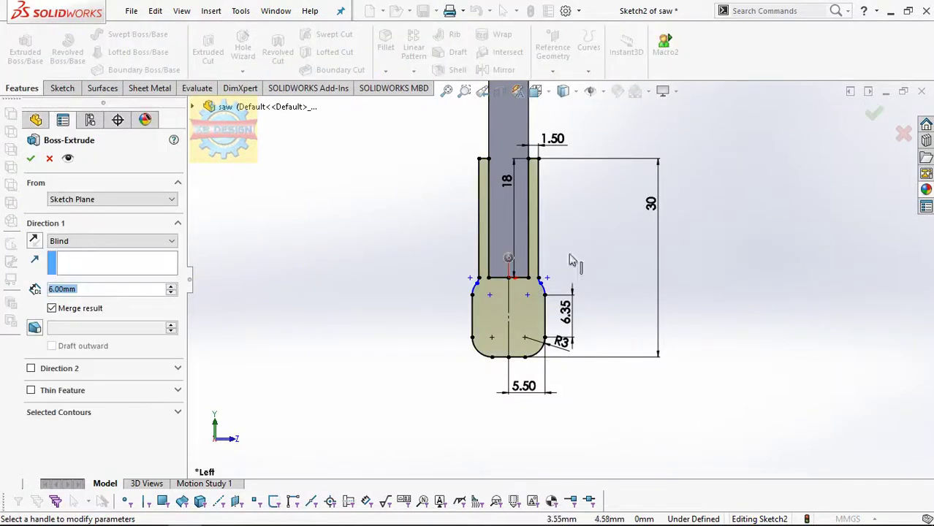
pyautogui.click(98, 241)
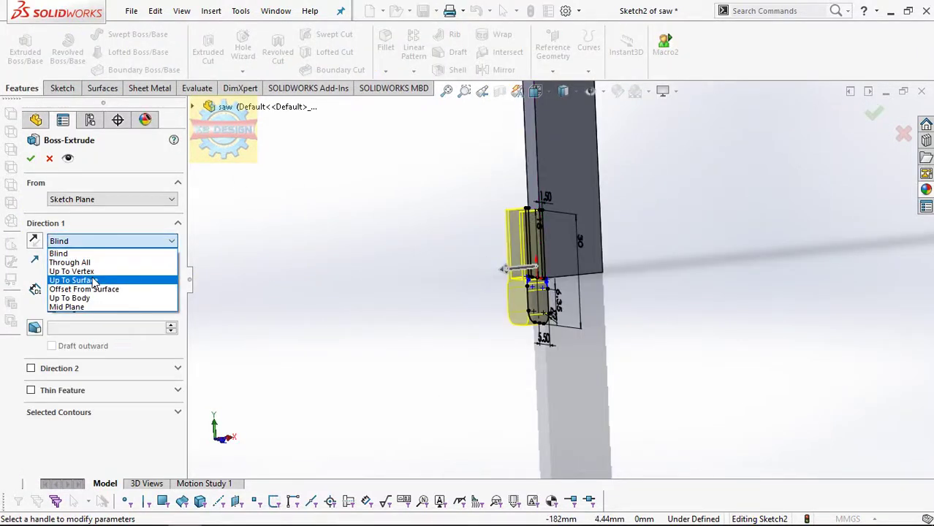
pyautogui.click(73, 272)
pyautogui.click(601, 224)
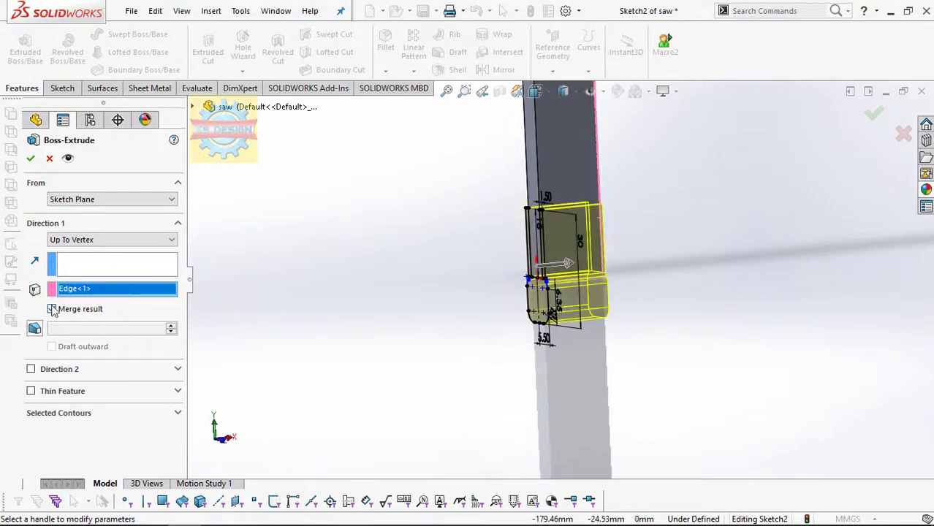
pyautogui.click(32, 161)
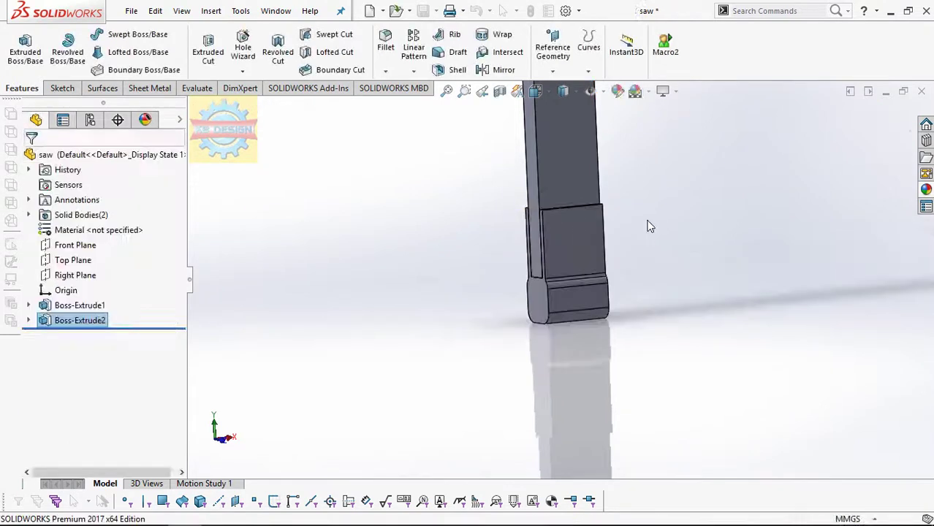
pyautogui.moveTo(646, 224); pyautogui.dragTo(606, 305, button='middle')
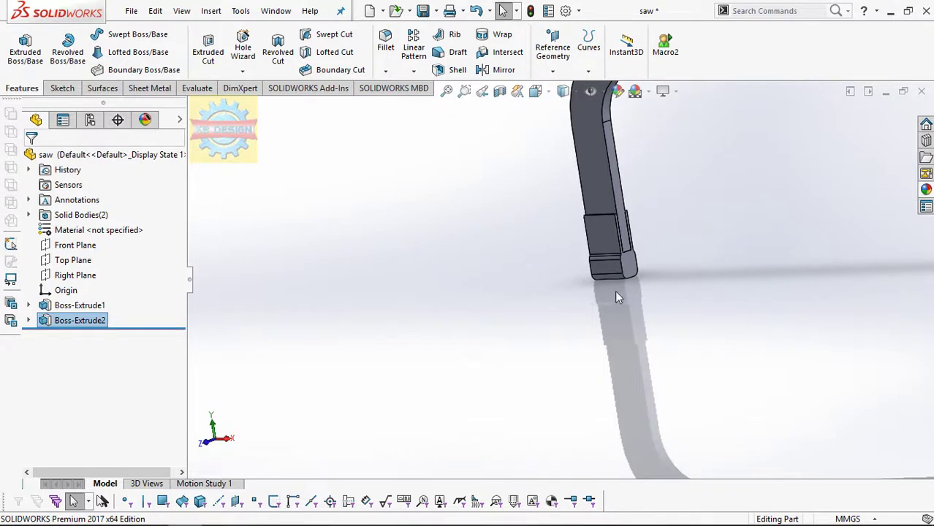
pyautogui.moveTo(615, 290); pyautogui.dragTo(629, 277, button='middle')
# Sketch a 1.50 mm inward offset of the block's end-face outline as Sketch3.
pyautogui.scroll(-3, 570, 248)
pyautogui.click(556, 233)
pyautogui.click(617, 191)
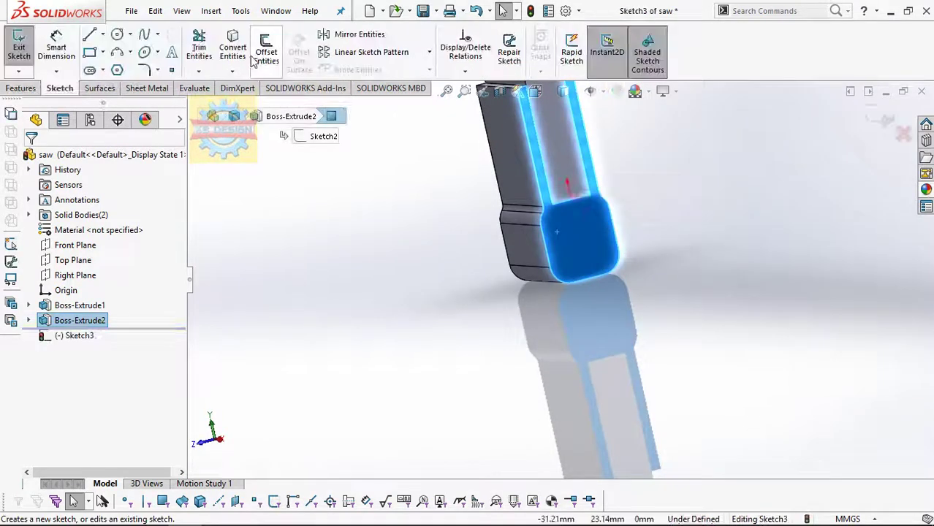
pyautogui.click(266, 53)
pyautogui.press('Return')
pyautogui.click(73, 230)
pyautogui.click(30, 158)
# Abandon the extrusion of Sketch3 and start Trim Entities on its outline.
pyautogui.click(22, 88)
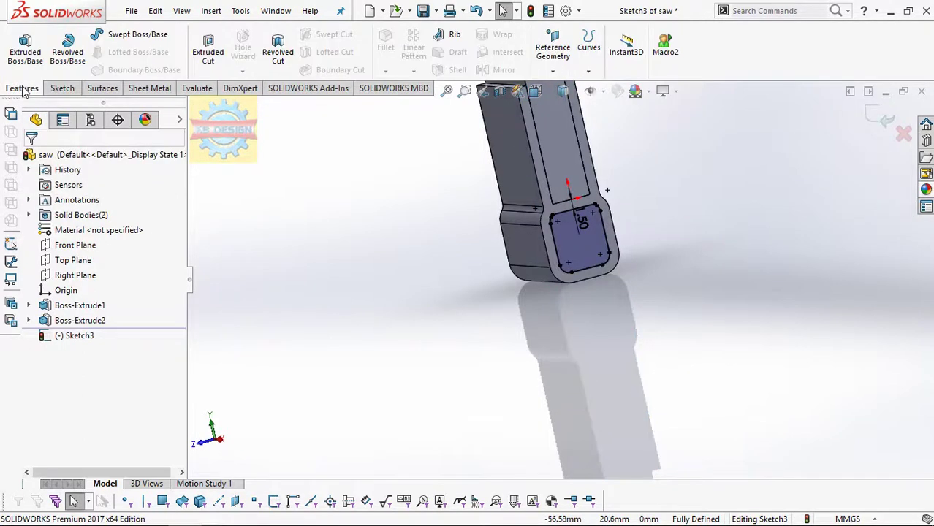
pyautogui.scroll(-3, 521, 201)
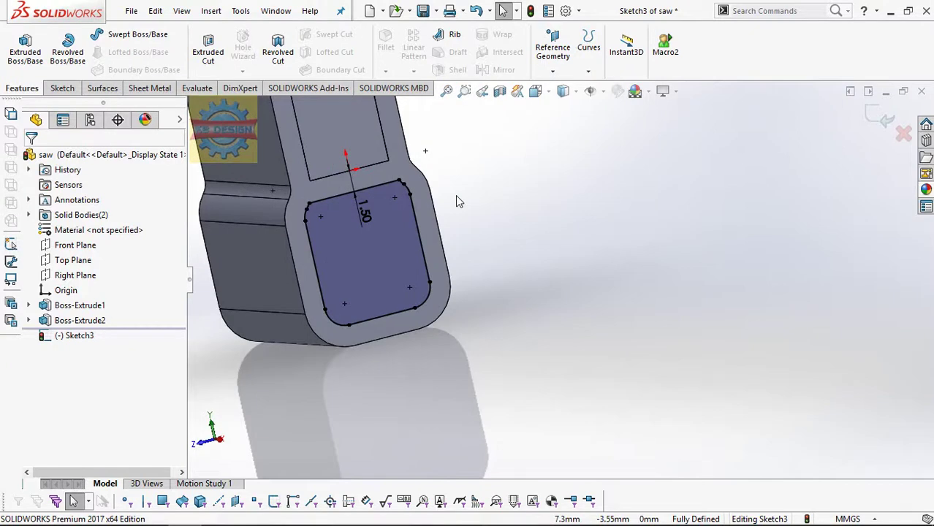
pyautogui.click(25, 47)
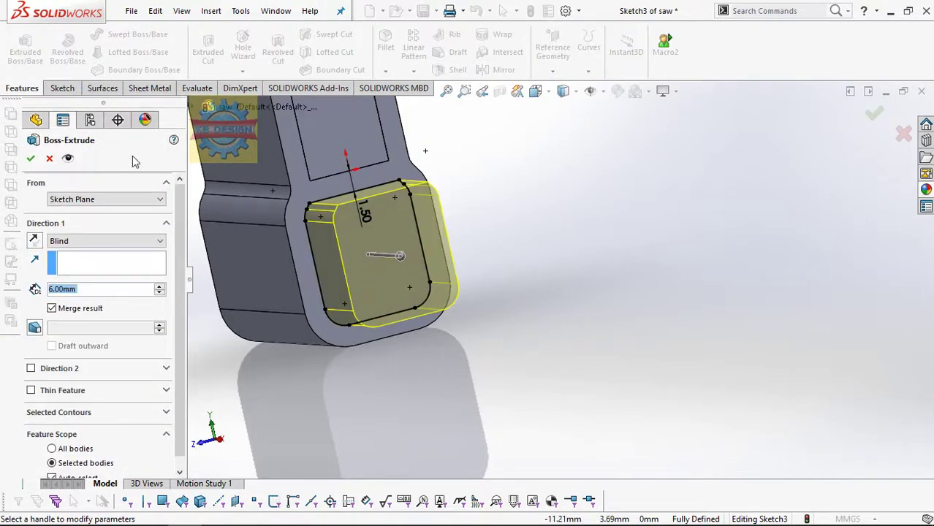
pyautogui.press('BackSpace')
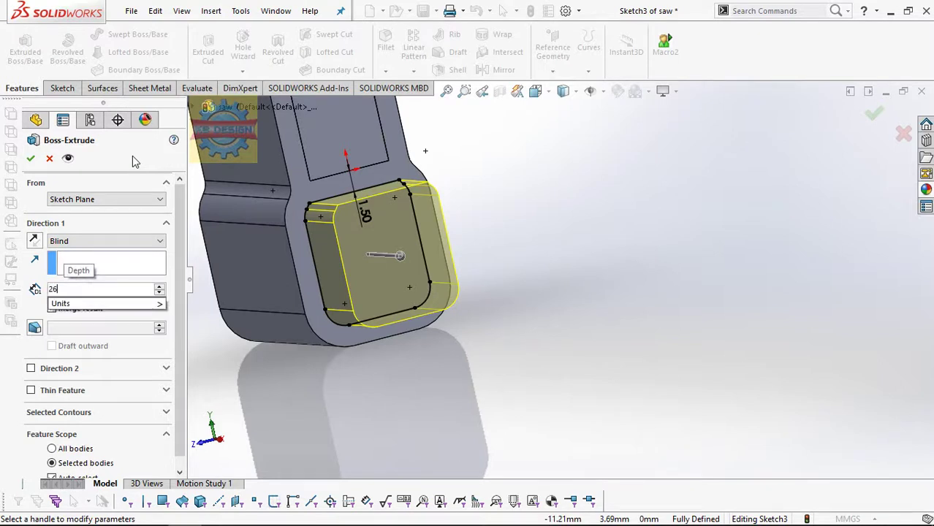
pyautogui.press('Escape')
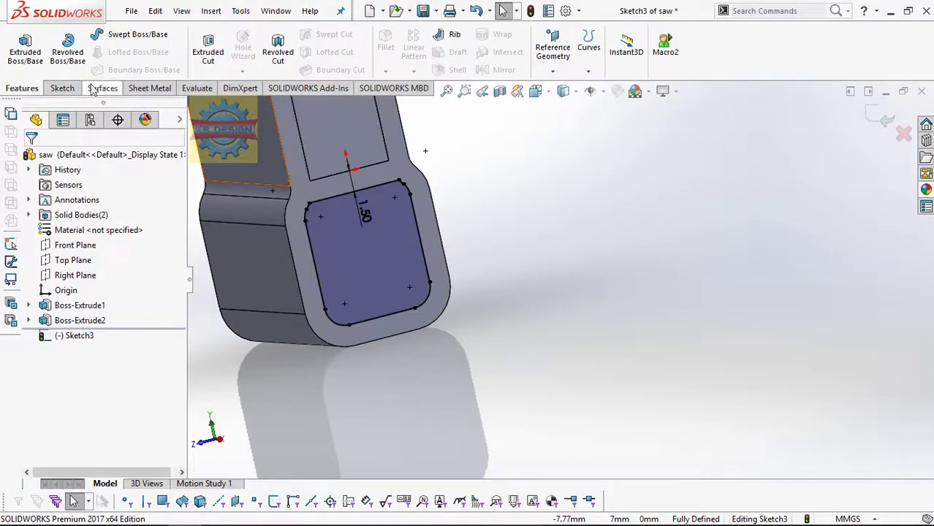
pyautogui.click(62, 88)
pyautogui.press('t')
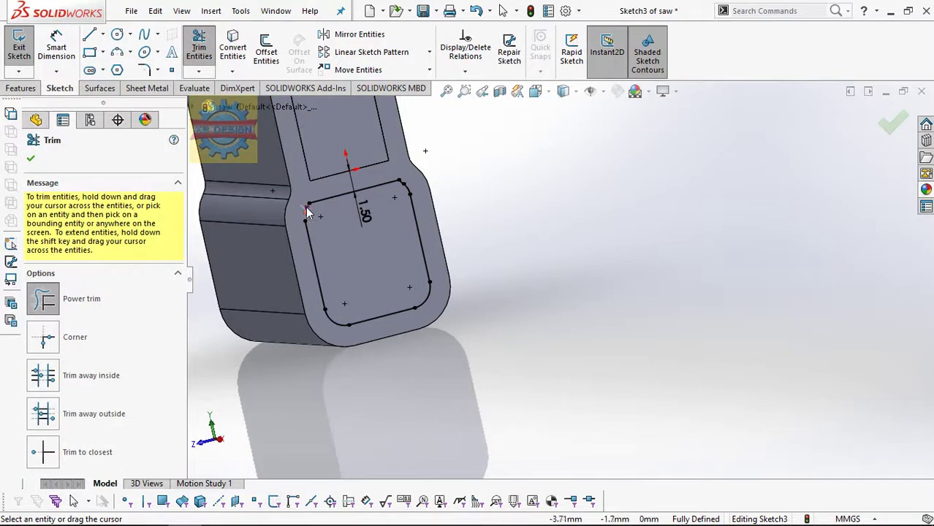
# Trim away the top-right and top-left corner arcs of Sketch3.
pyautogui.click(405, 189)
pyautogui.press('Escape')
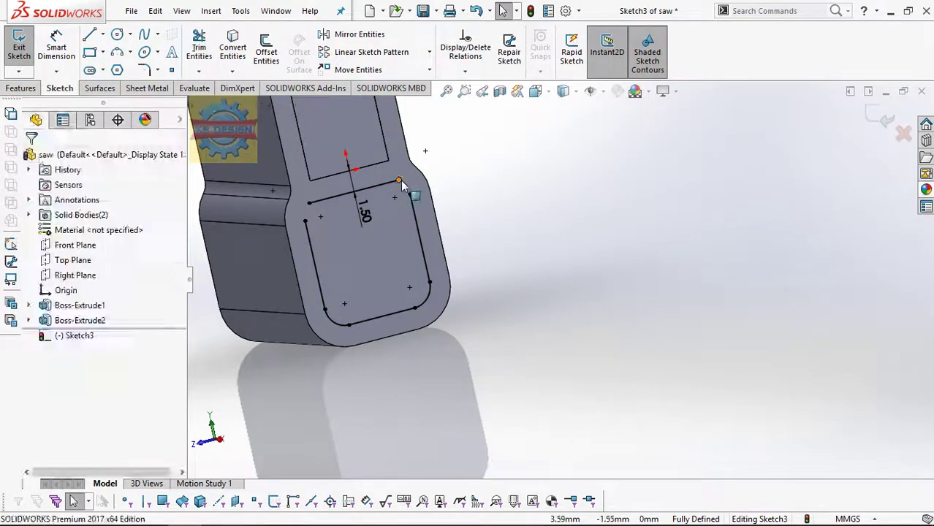
pyautogui.click(307, 204)
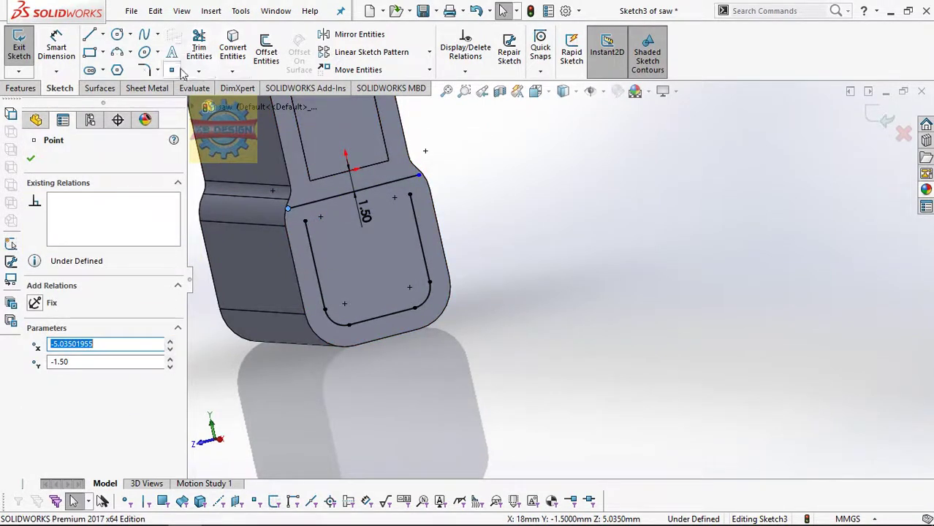
pyautogui.click(199, 50)
pyautogui.press('Escape')
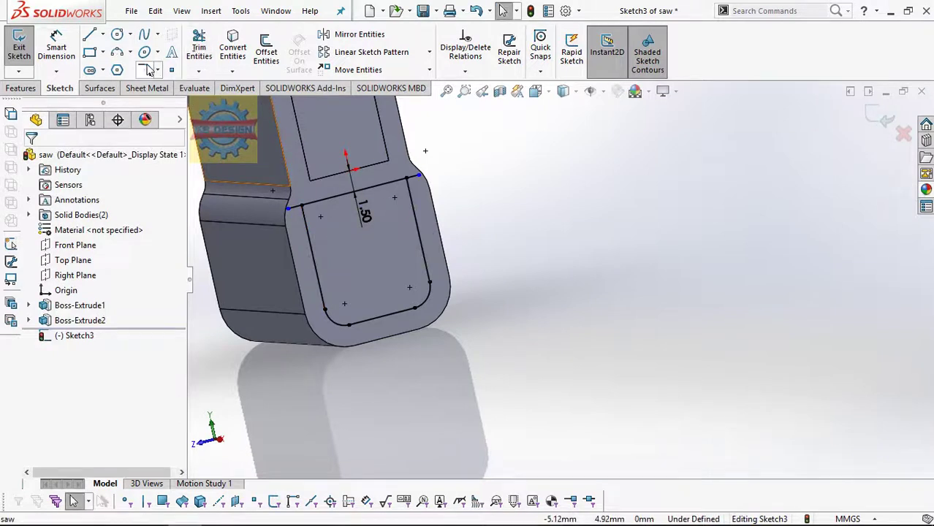
# Round the top-left corner with a 1 mm sketch fillet.
pyautogui.click(144, 70)
pyautogui.click(308, 224)
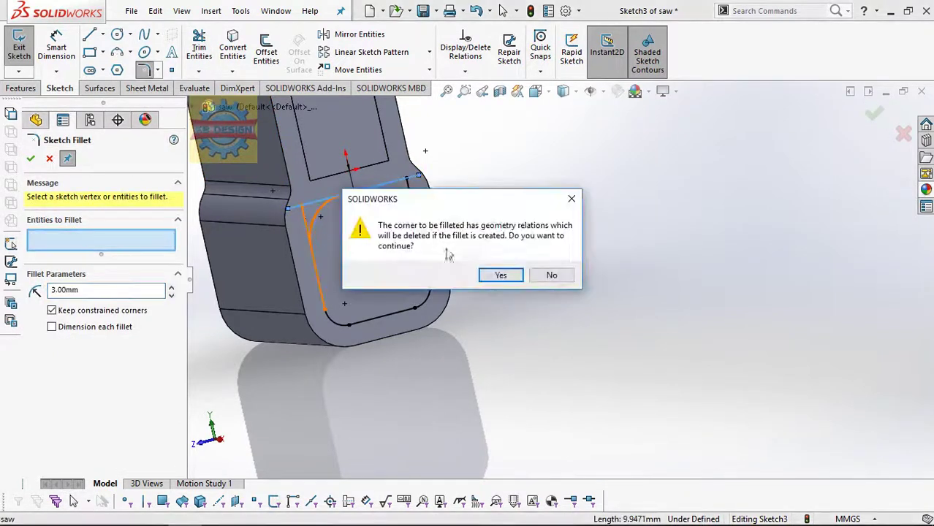
pyautogui.click(573, 206)
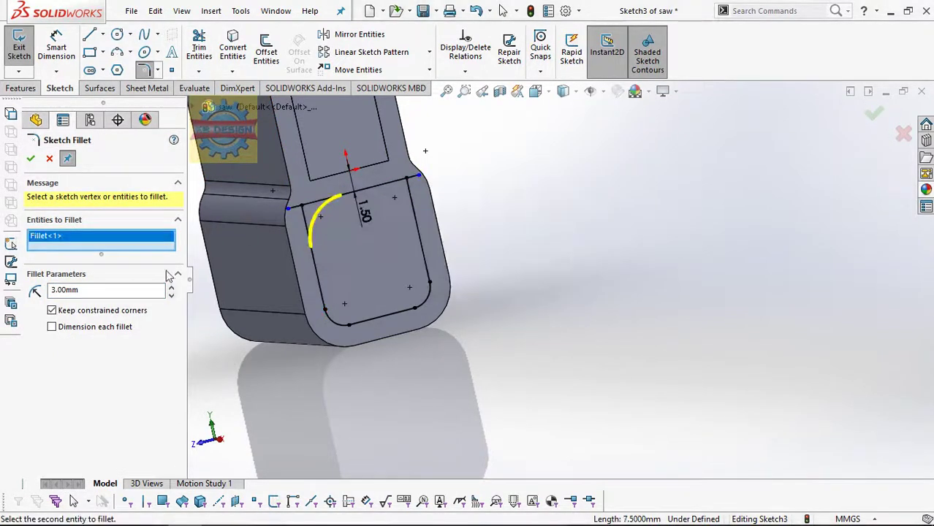
pyautogui.click(107, 290)
pyautogui.write('1')
pyautogui.press('Return')
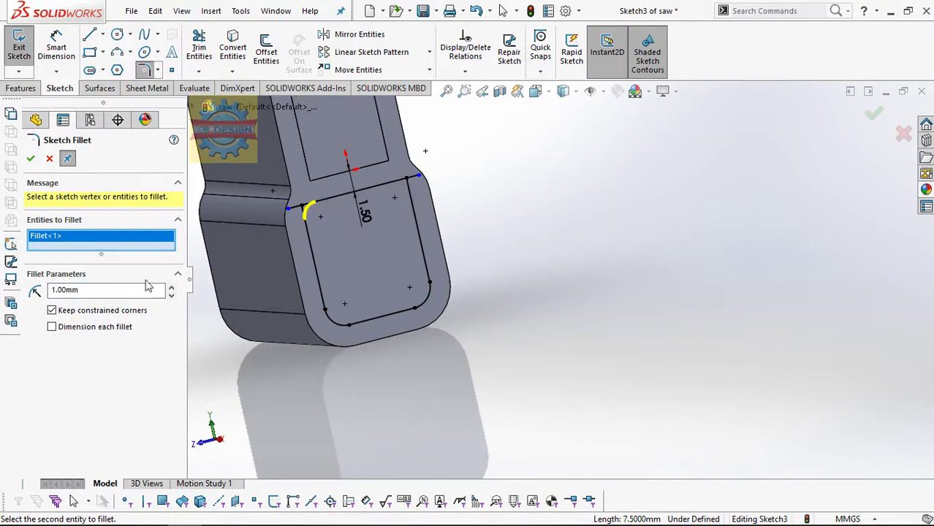
pyautogui.press('Return')
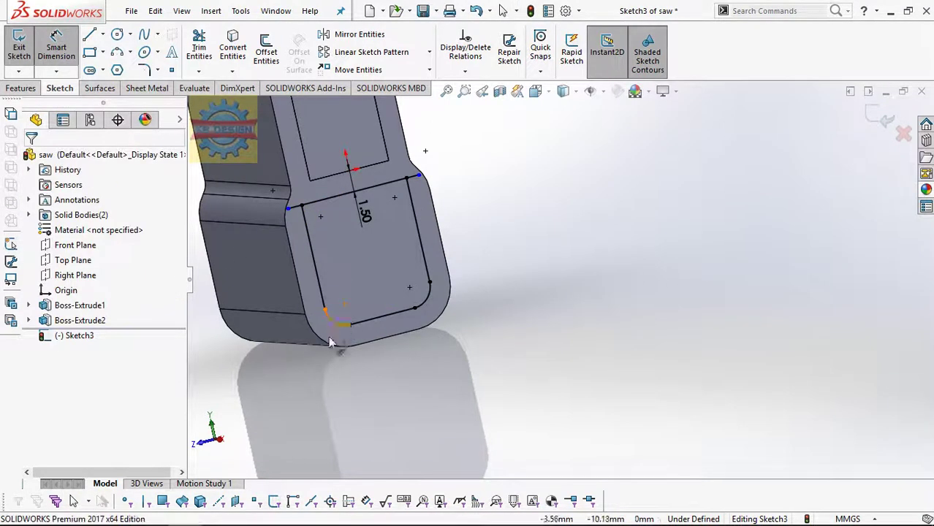
# Delete the bottom-left corner arc and extend the bottom and side lines into square corners.
pyautogui.click(329, 342)
pyautogui.click(324, 364)
pyautogui.click(388, 248)
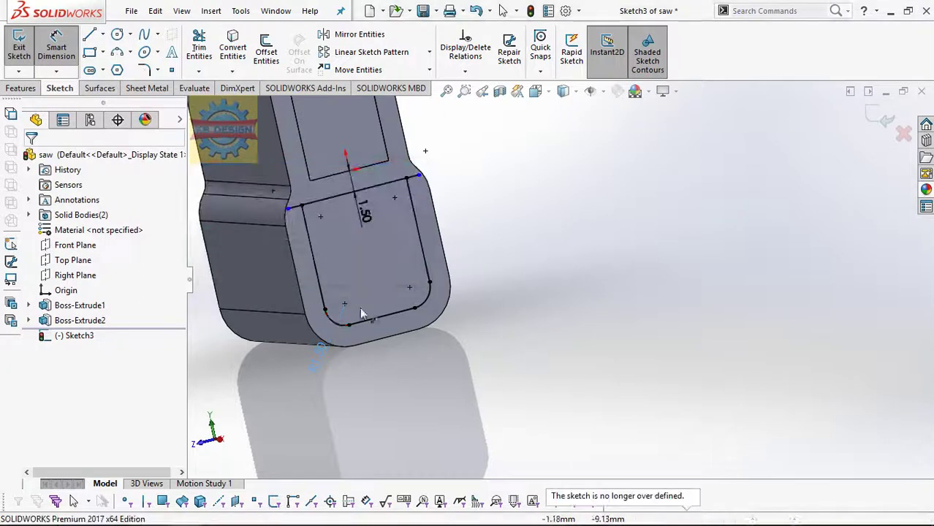
pyautogui.click(346, 327)
pyautogui.press('Delete')
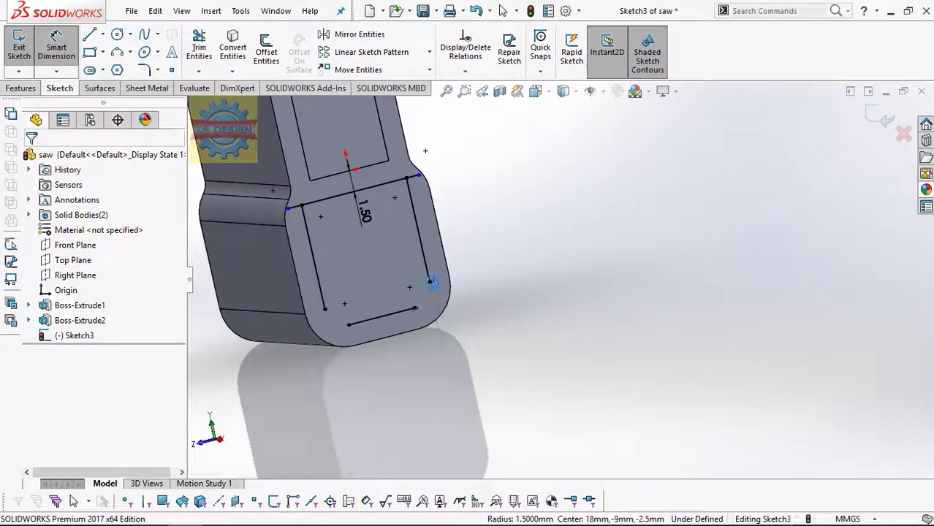
pyautogui.click(430, 281)
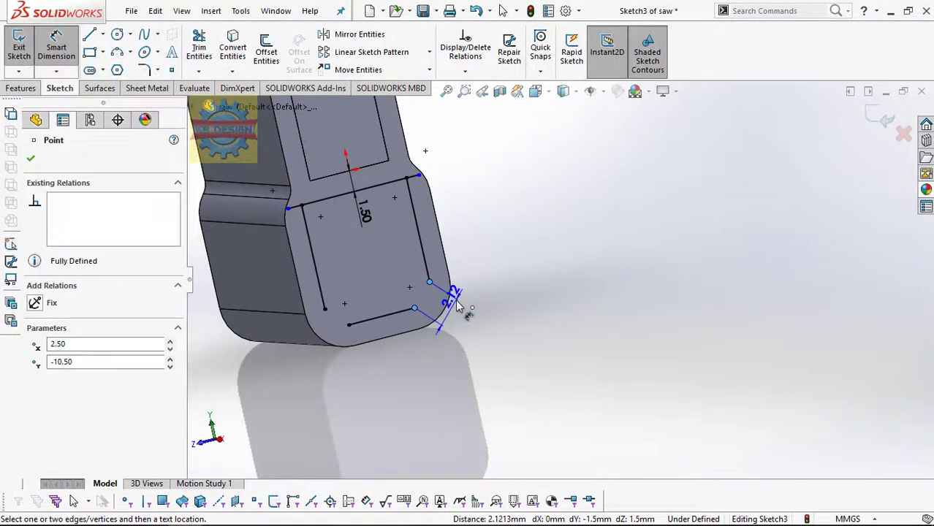
pyautogui.moveTo(429, 282)
pyautogui.mouseDown()
pyautogui.moveTo(462, 300)
pyautogui.moveTo(471, 294)
pyautogui.mouseUp()
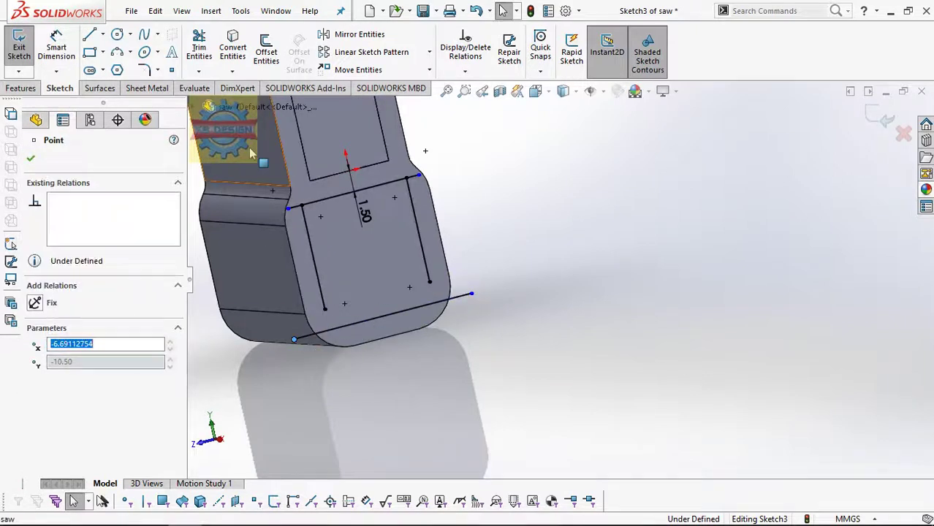
pyautogui.click(198, 50)
pyautogui.moveTo(331, 295); pyautogui.dragTo(331, 329)
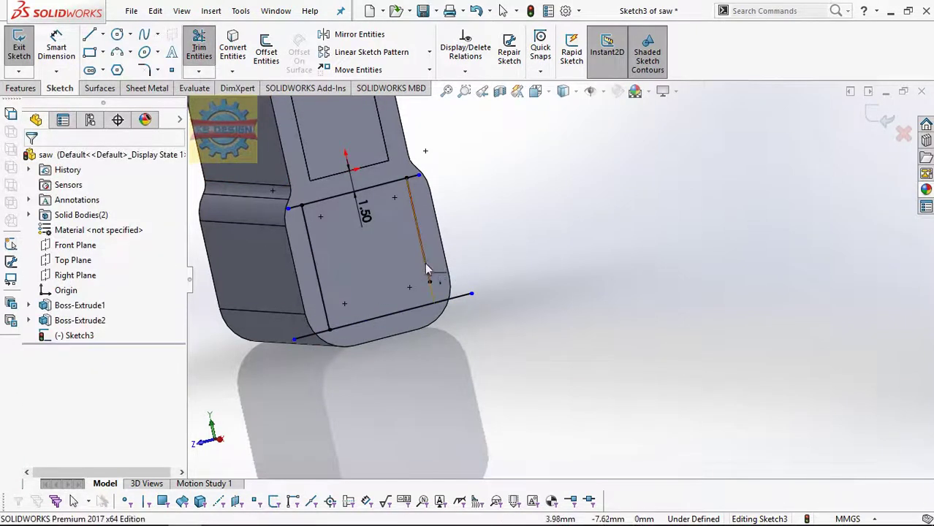
pyautogui.moveTo(429, 270); pyautogui.dragTo(435, 301)
# Fillet all four corners at 1 mm and exit Sketch3.
pyautogui.click(144, 69)
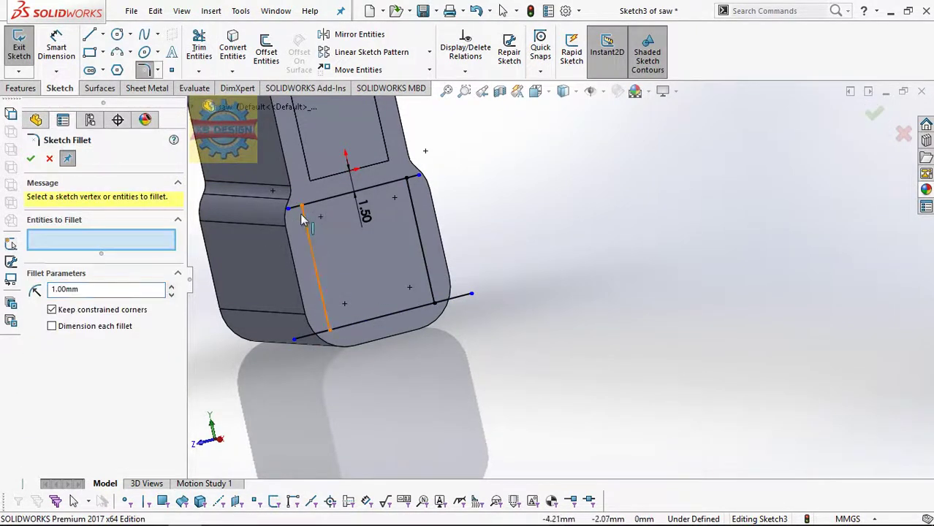
pyautogui.click(302, 220)
pyautogui.click(496, 273)
pyautogui.click(417, 221)
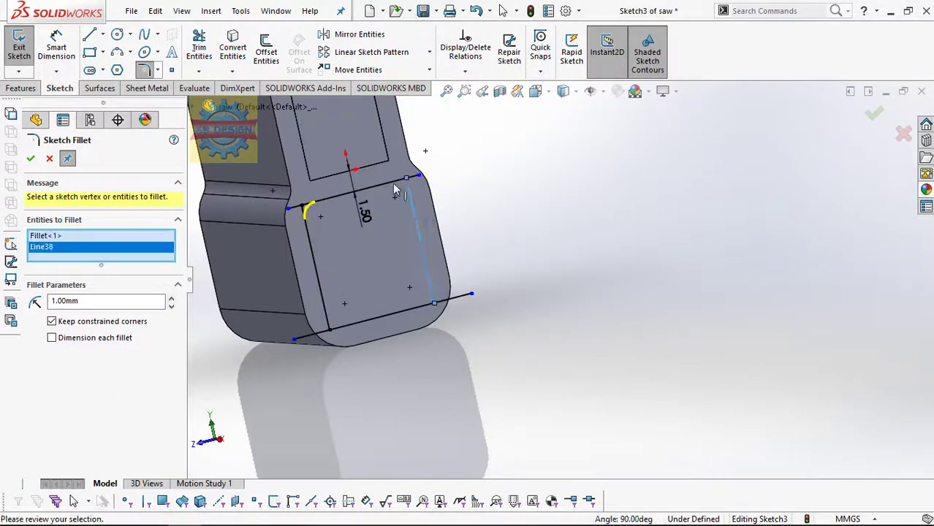
pyautogui.click(394, 187)
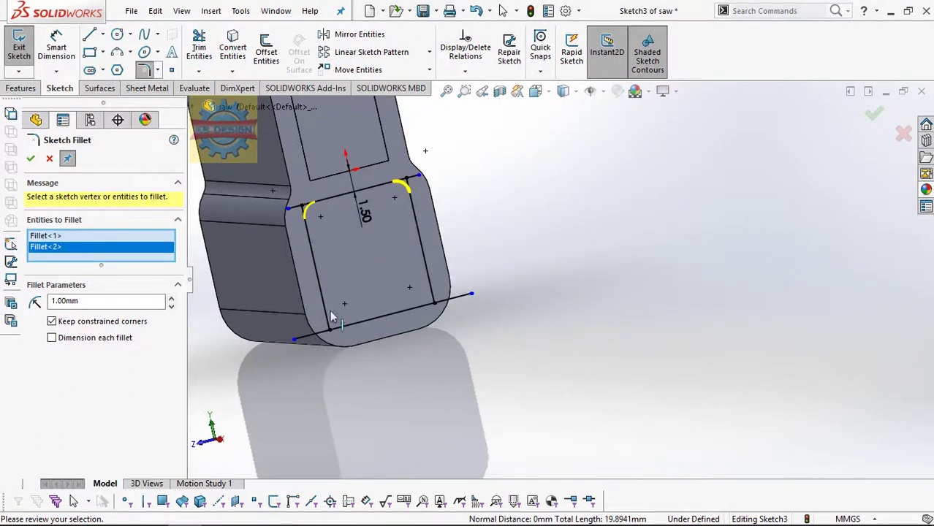
pyautogui.click(331, 317)
pyautogui.click(360, 330)
pyautogui.click(496, 273)
pyautogui.click(424, 316)
pyautogui.click(427, 311)
pyautogui.click(33, 159)
pyautogui.click(24, 64)
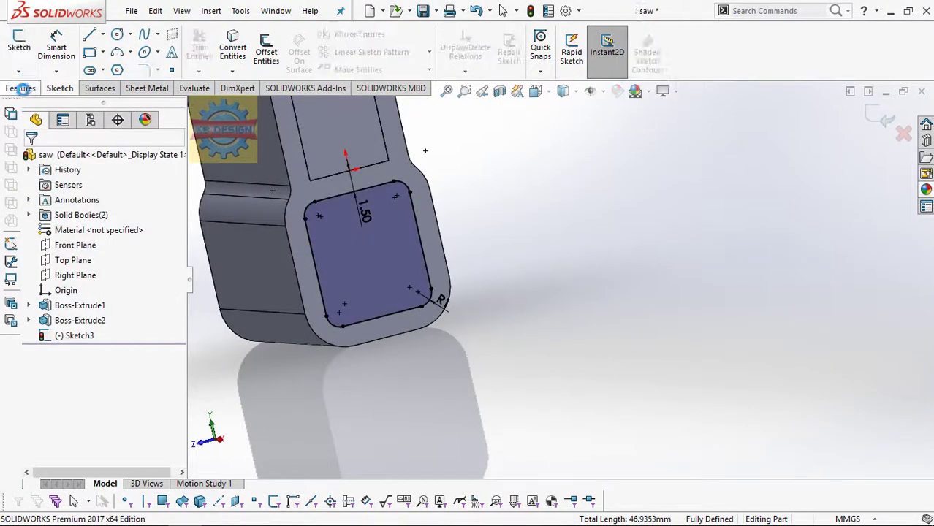
# Extrude Sketch3 26.30 mm into the square bar Boss-Extrude3.
pyautogui.click(20, 88)
pyautogui.click(25, 51)
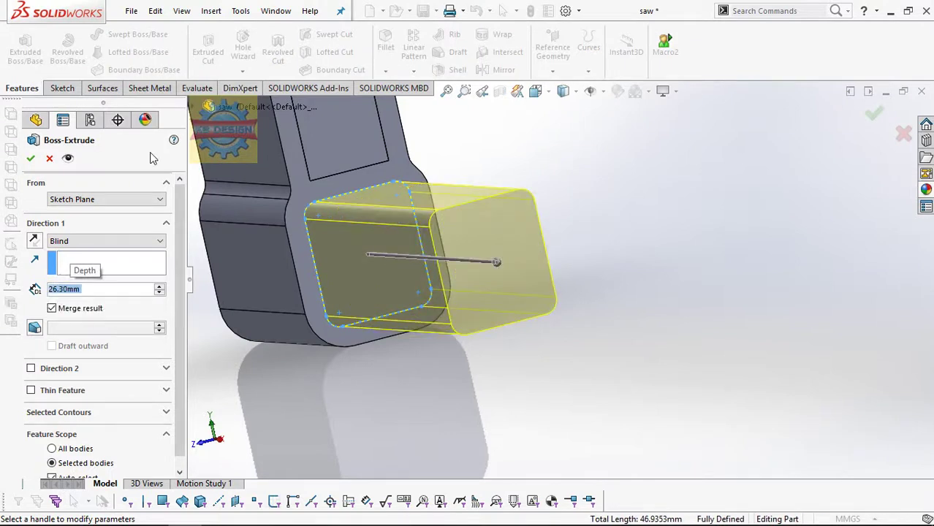
pyautogui.click(29, 161)
# Round the edges of the bar's end face with Fillet1.
pyautogui.click(385, 47)
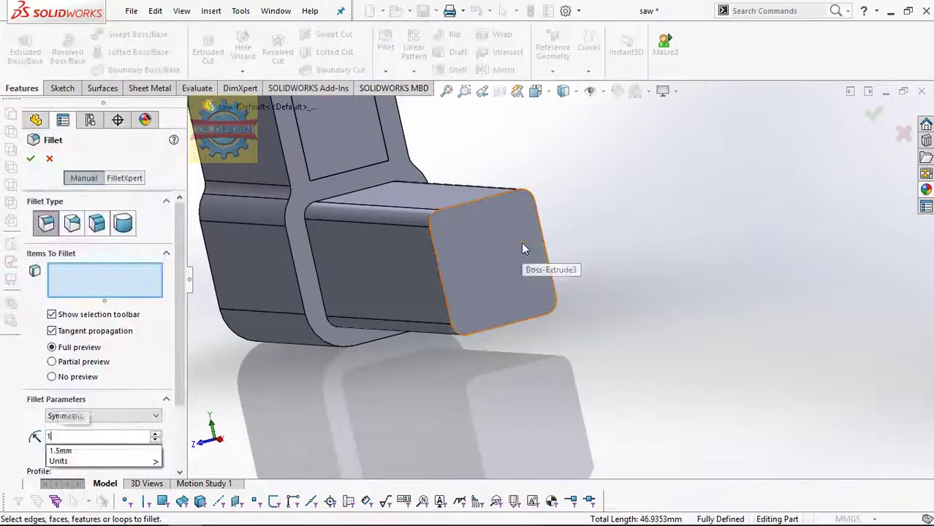
pyautogui.click(521, 242)
pyautogui.click(30, 157)
pyautogui.moveTo(439, 277)
pyautogui.mouseDown(button='middle')
pyautogui.moveTo(487, 298)
pyautogui.moveTo(474, 257)
pyautogui.mouseUp(button='middle')
pyautogui.click(482, 217)
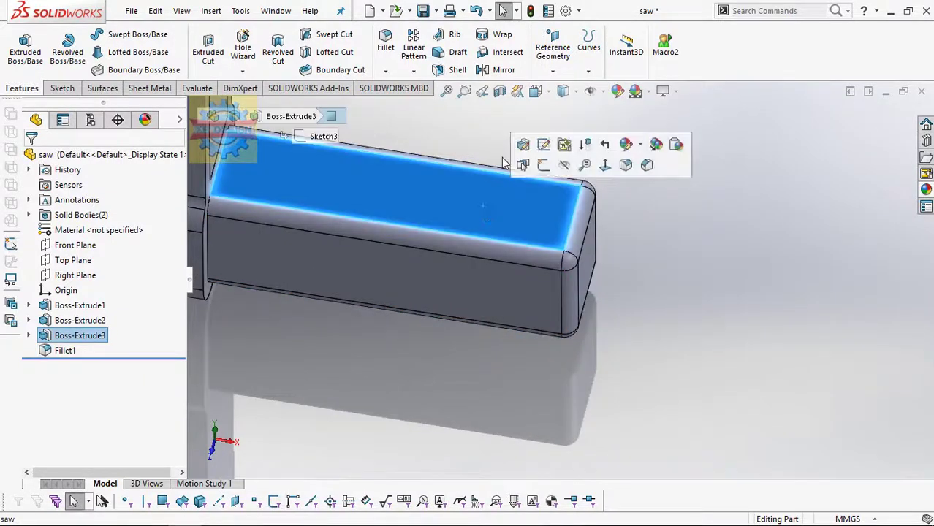
# Start Sketch4 on the bar's top face and draw a line across it.
pyautogui.click(62, 87)
pyautogui.click(19, 45)
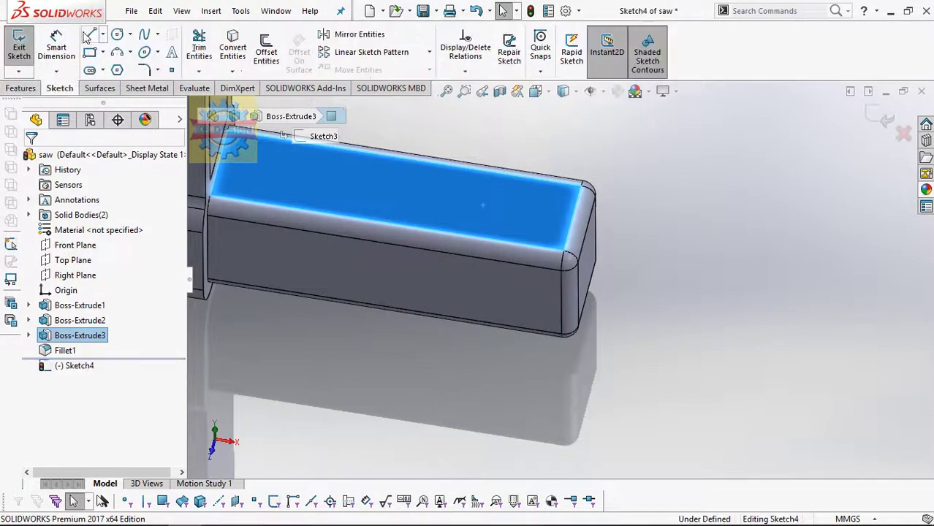
pyautogui.click(89, 34)
pyautogui.click(592, 221)
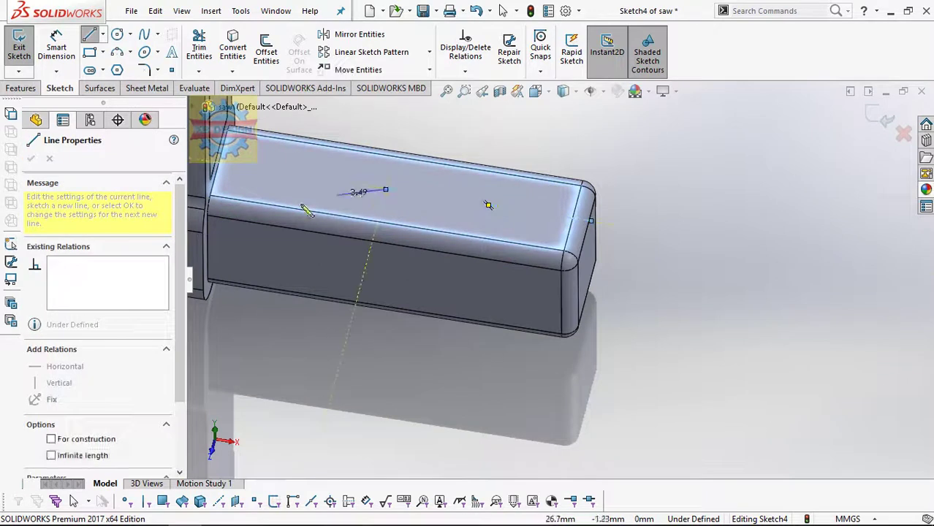
pyautogui.click(262, 217)
pyautogui.press('Escape')
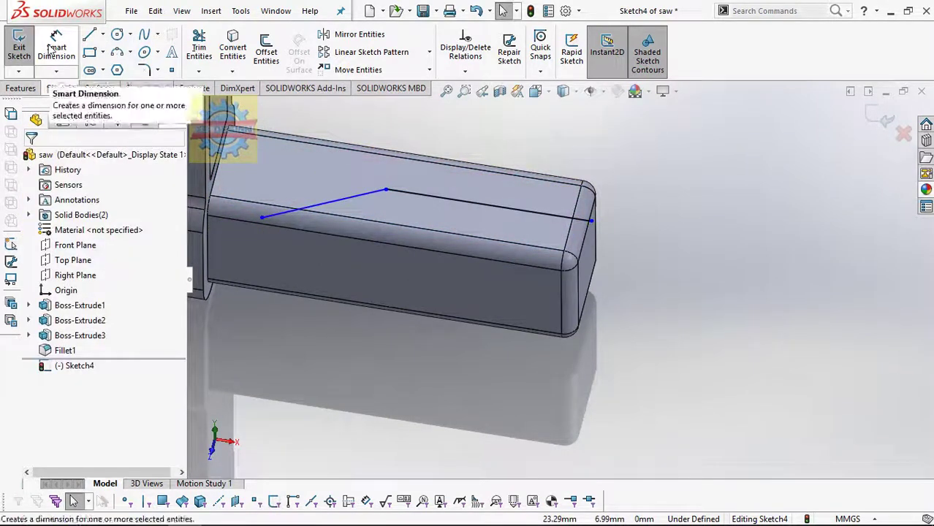
# Make the line's endpoints coincident with the bar's end and side edges.
pyautogui.click(465, 71)
pyautogui.click(490, 102)
pyautogui.click(594, 238)
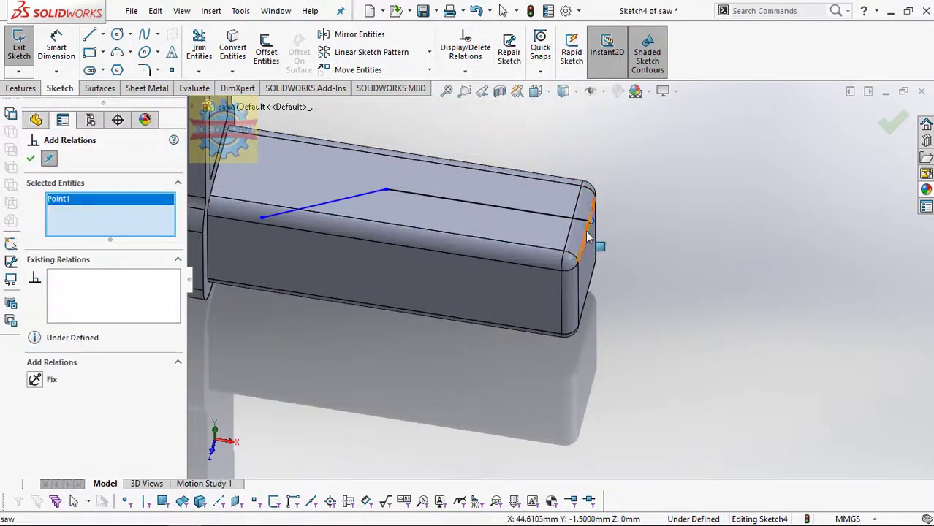
pyautogui.click(591, 220)
pyautogui.click(35, 396)
pyautogui.press('Escape')
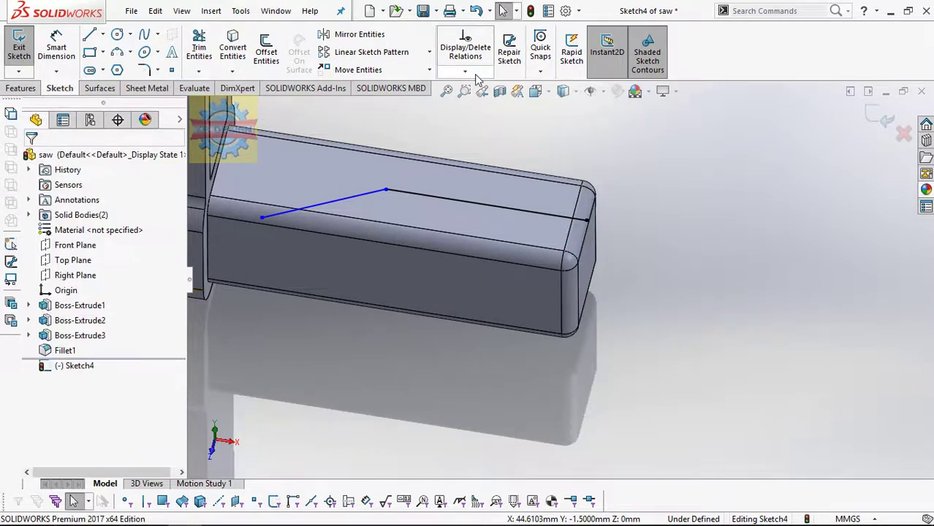
pyautogui.click(465, 71)
pyautogui.click(490, 102)
pyautogui.click(269, 223)
pyautogui.click(263, 214)
pyautogui.click(35, 395)
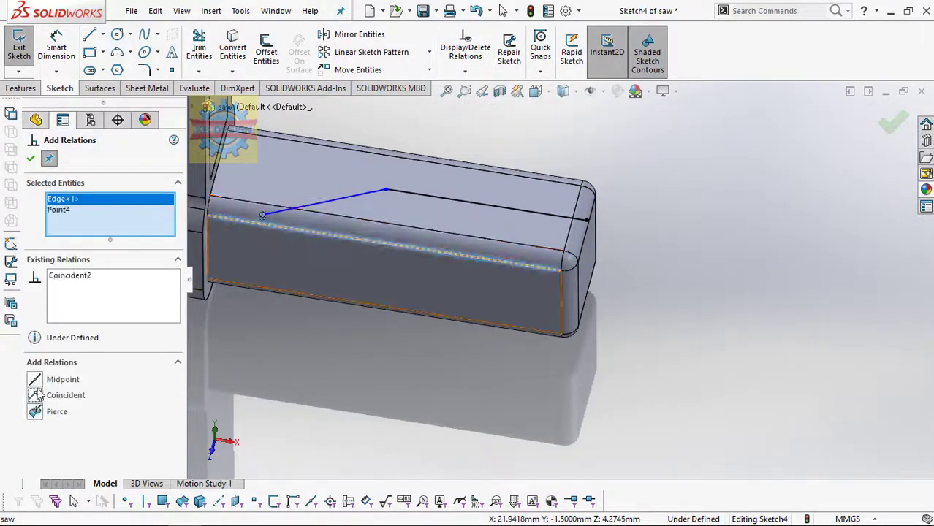
pyautogui.press('Escape')
# Attempt a length dimension on the line, dismissing the driven-dimension prompt.
pyautogui.click(56, 47)
pyautogui.click(455, 202)
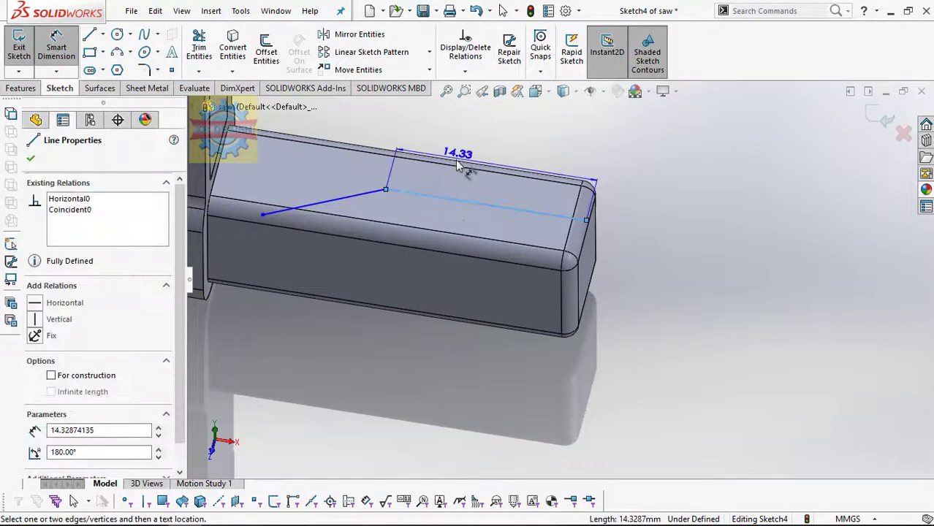
pyautogui.moveTo(457, 166); pyautogui.dragTo(515, 168, button='middle')
pyautogui.click(511, 172)
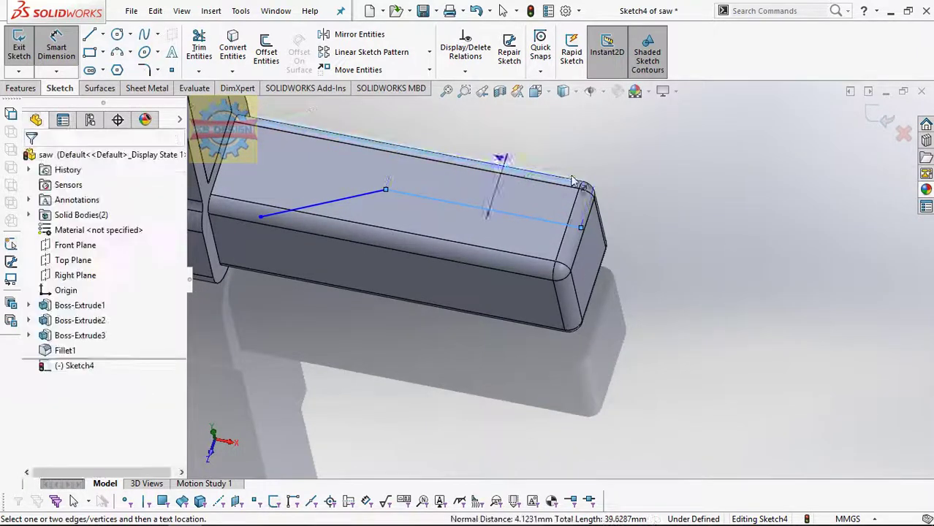
pyautogui.press('Escape')
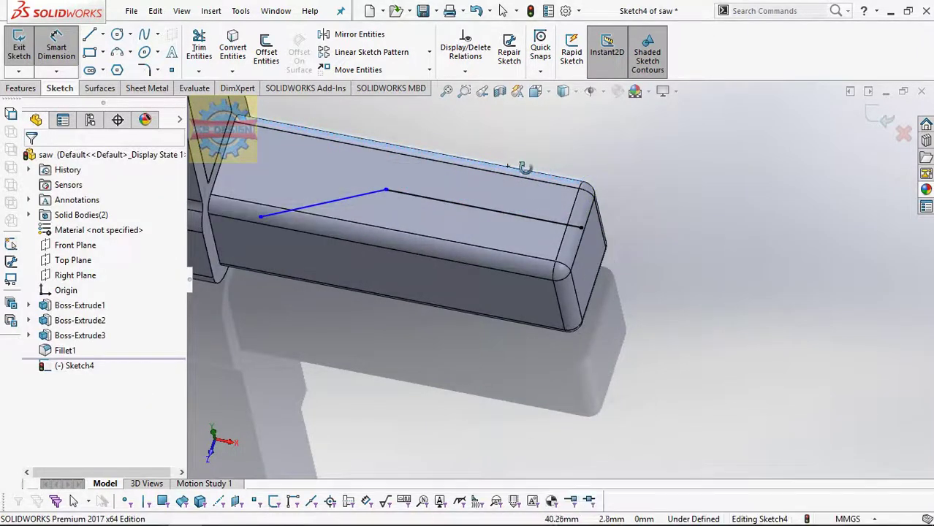
pyautogui.moveTo(640, 218); pyautogui.dragTo(577, 230, button='middle')
pyautogui.click(572, 222)
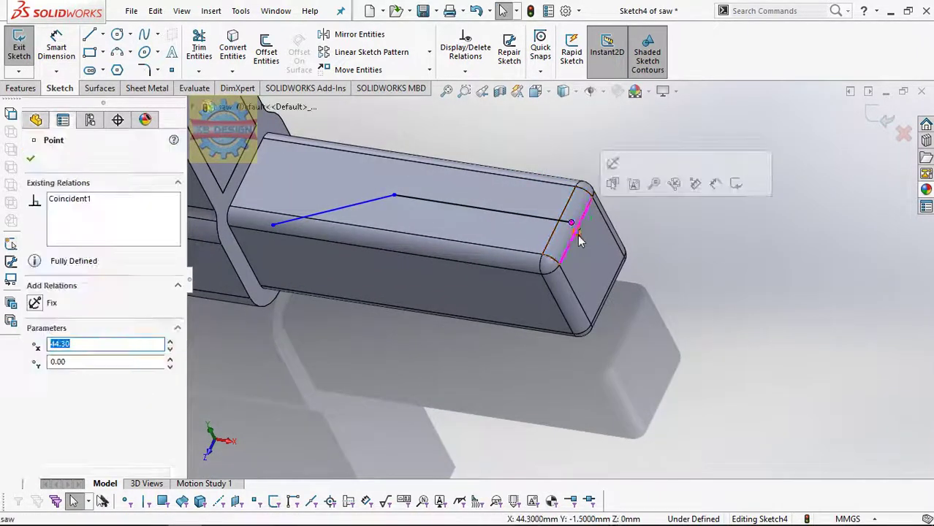
pyautogui.click(500, 212)
pyautogui.press('Escape')
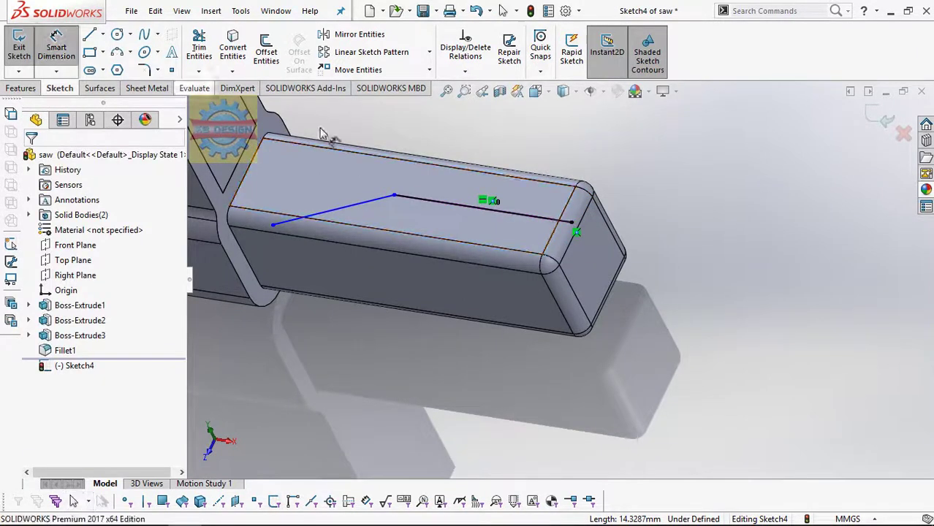
pyautogui.click(497, 208)
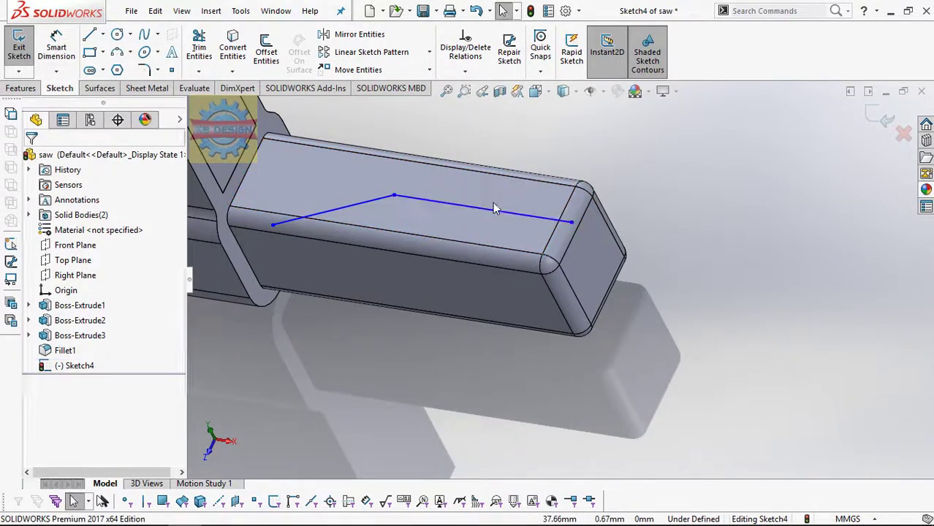
# Dimension the line 3 mm from the frame's top edge and the slanted line at 143°.
pyautogui.click(56, 48)
pyautogui.click(541, 181)
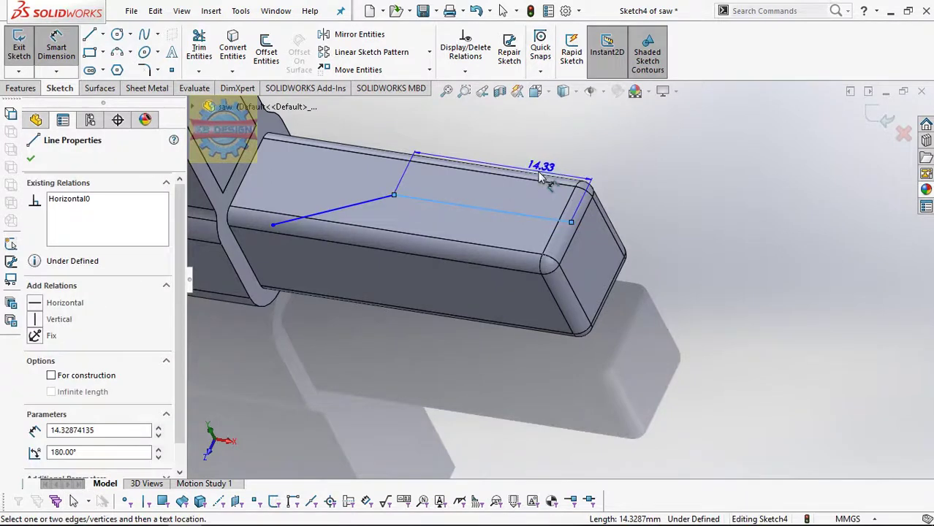
pyautogui.moveTo(527, 181); pyautogui.dragTo(548, 165, button='middle')
pyautogui.click(548, 165)
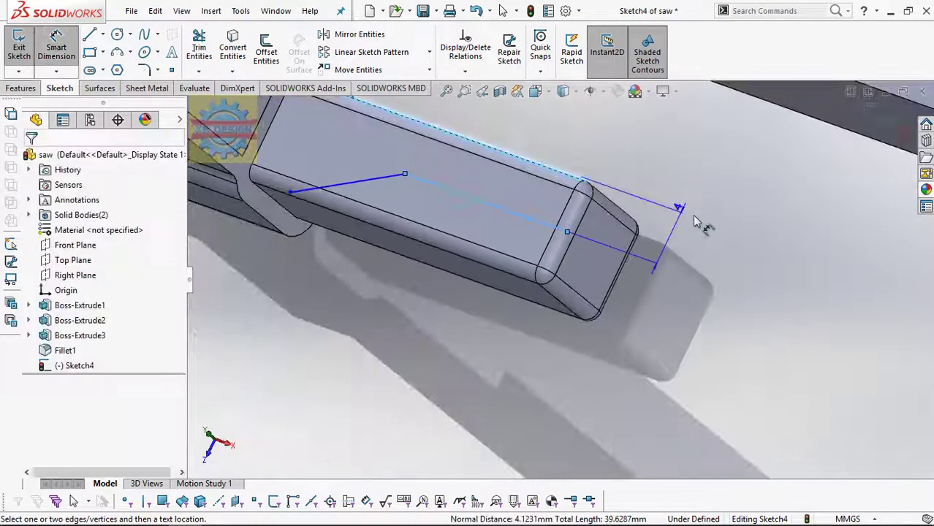
pyautogui.click(695, 220)
pyautogui.write('3')
pyautogui.press('Return')
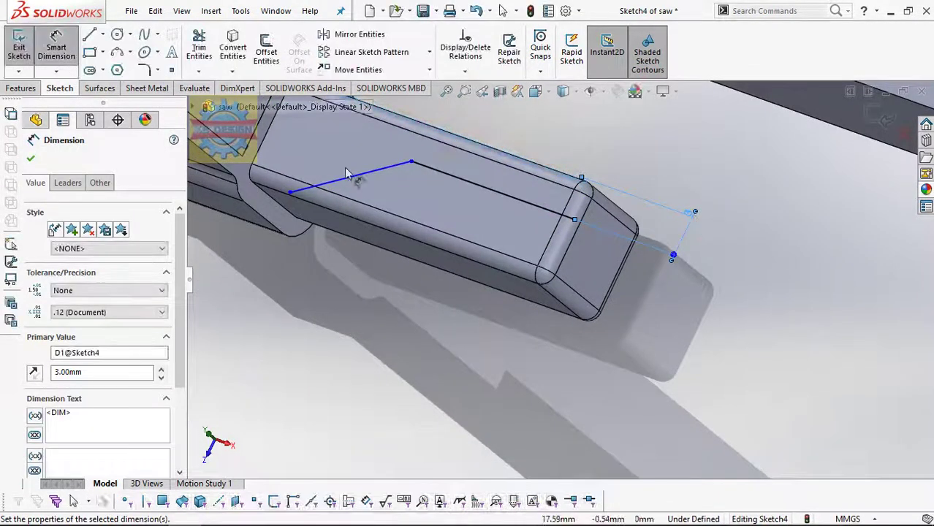
pyautogui.click(376, 181)
pyautogui.click(433, 169)
pyautogui.click(430, 186)
pyautogui.write('135')
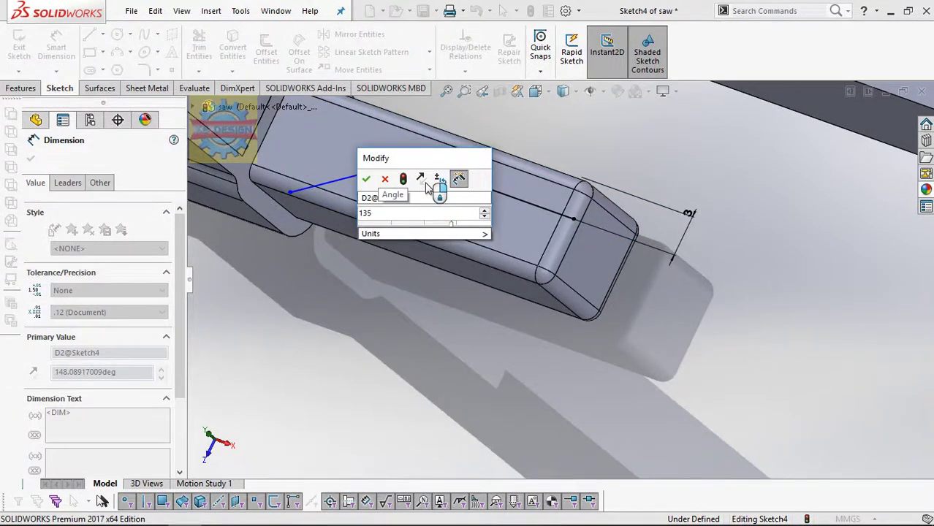
pyautogui.press('Return')
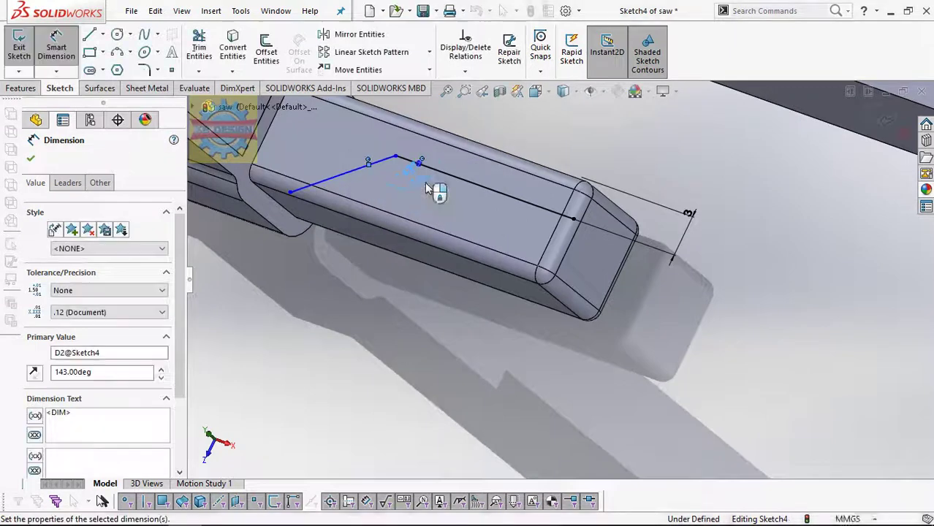
# Draw a closed outline from the slanted line down and beneath the frame end.
pyautogui.press('l')
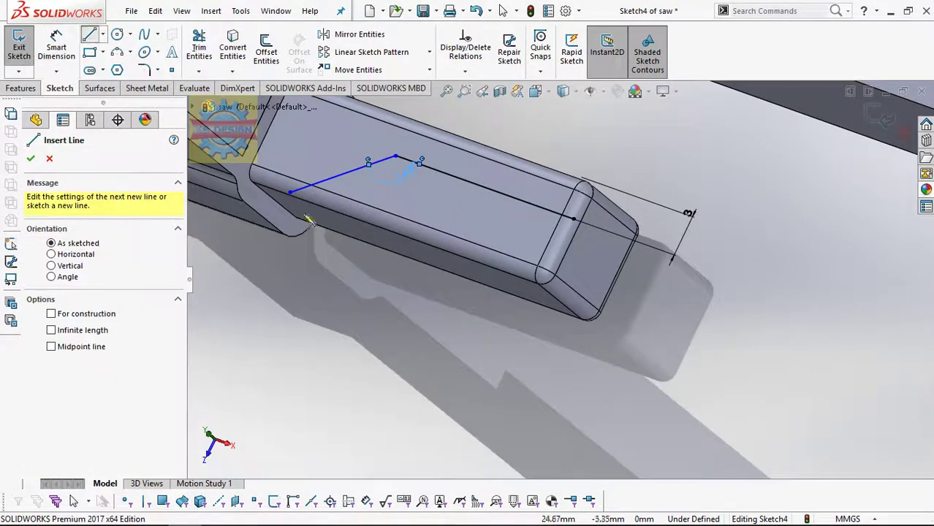
pyautogui.click(290, 193)
pyautogui.click(431, 336)
pyautogui.click(670, 353)
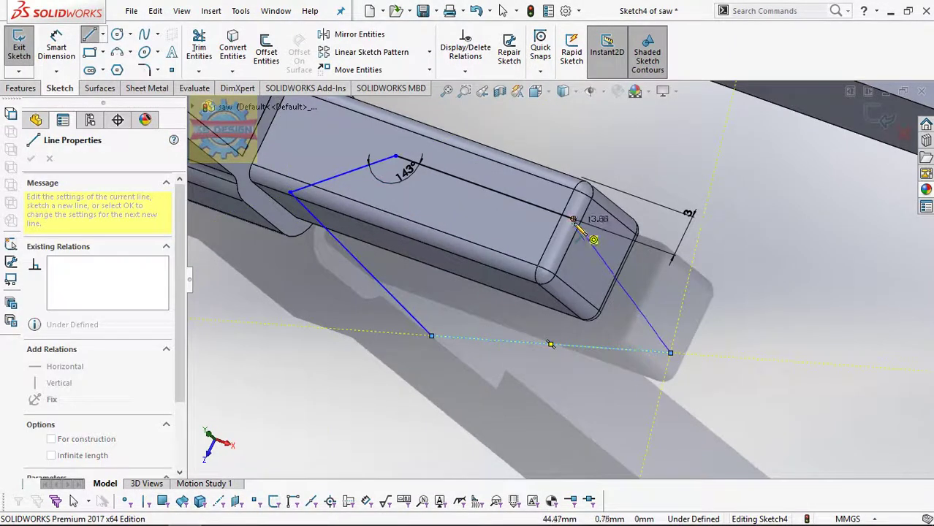
pyautogui.click(574, 219)
# Cut away the outlined region as Cut-Extrude1.
pyautogui.click(21, 88)
pyautogui.click(208, 51)
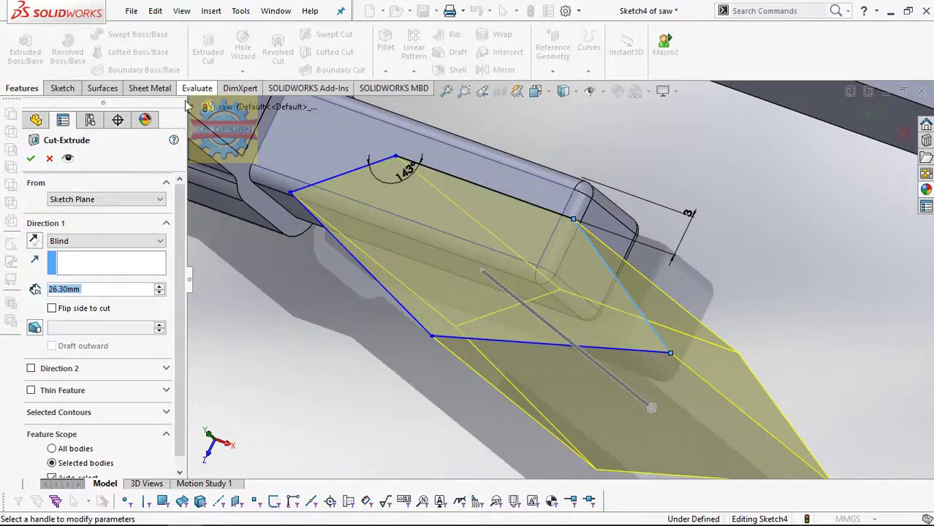
pyautogui.click(30, 159)
pyautogui.moveTo(511, 234); pyautogui.dragTo(570, 203, button='middle')
# Start a sketch on the frame's end face with a centreline across it, shown in Front view.
pyautogui.click(571, 208)
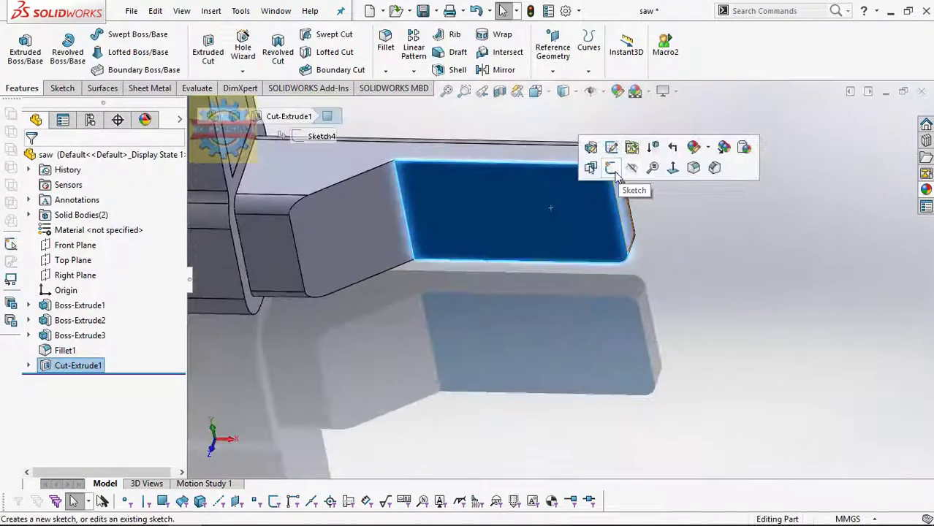
pyautogui.click(603, 168)
pyautogui.click(89, 34)
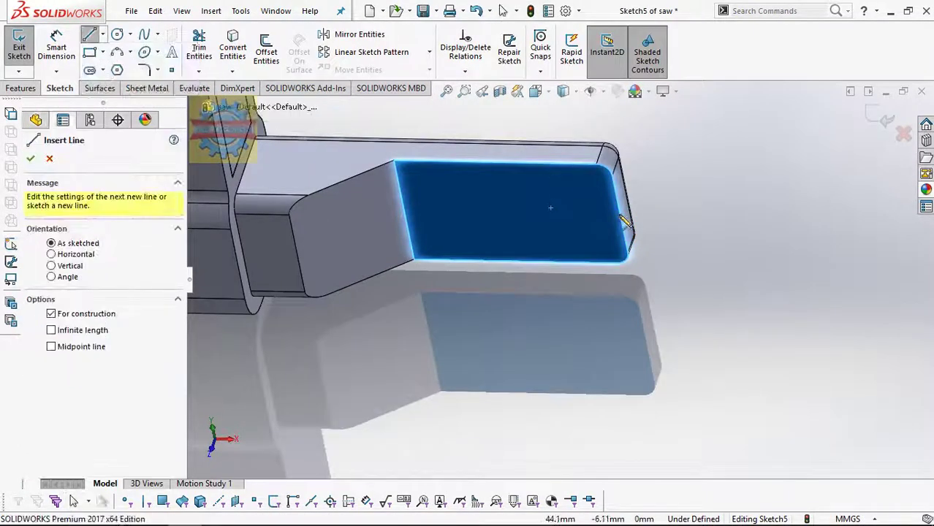
pyautogui.click(620, 213)
pyautogui.click(405, 211)
pyautogui.press('Escape')
pyautogui.hotkey('ctrl', 'space')
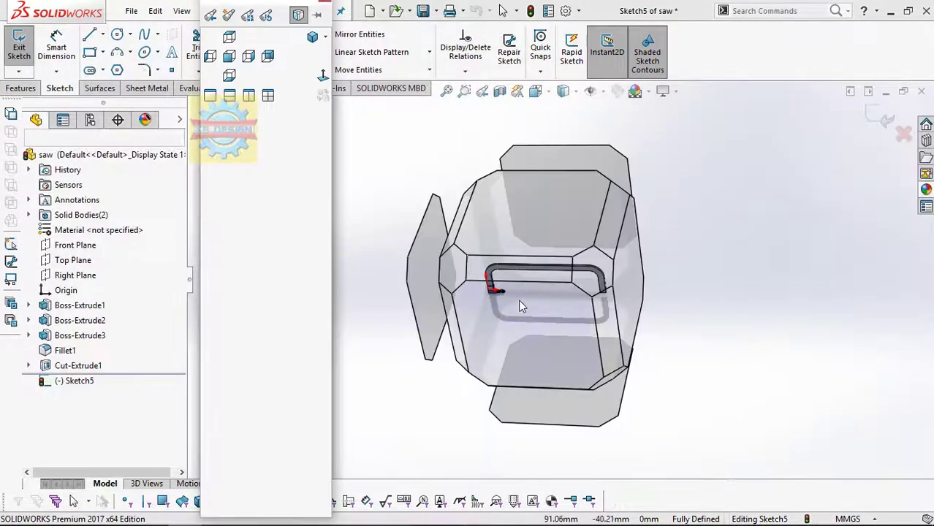
pyautogui.click(552, 271)
pyautogui.scroll(-3, 545, 340)
pyautogui.scroll(-3, 545, 340)
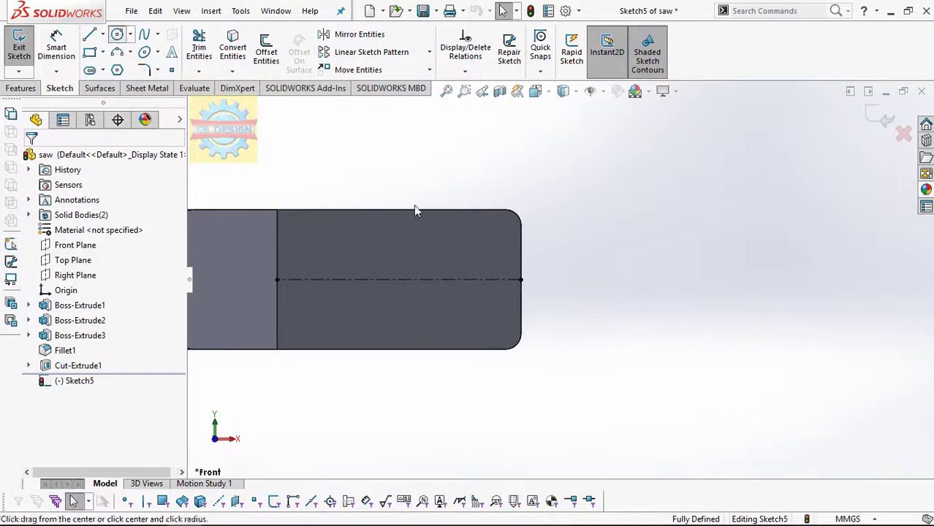
# Draw a Ø3 mm circle on the centreline, 8 mm from the frame's end edge.
pyautogui.click(144, 51)
pyautogui.moveTo(387, 280); pyautogui.dragTo(406, 261)
pyautogui.press('Escape')
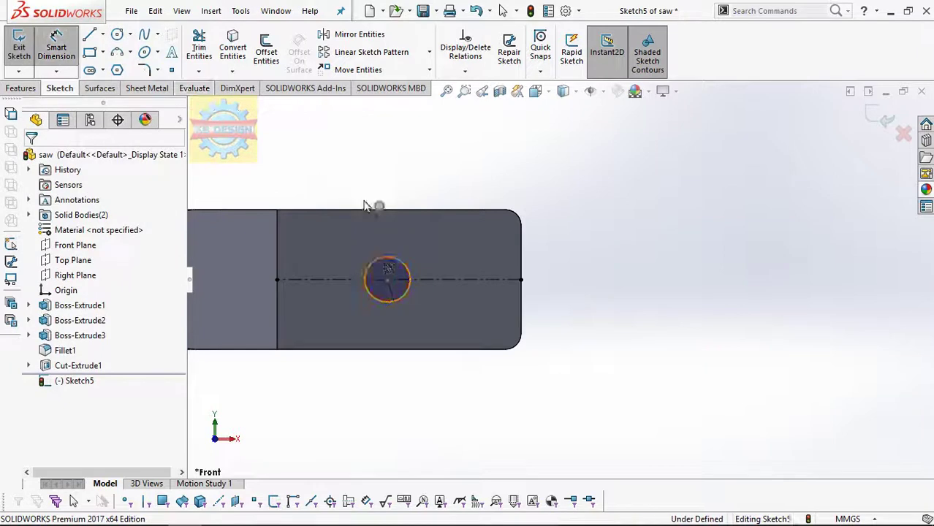
pyautogui.click(387, 268)
pyautogui.click(359, 168)
pyautogui.write('3')
pyautogui.press('Return')
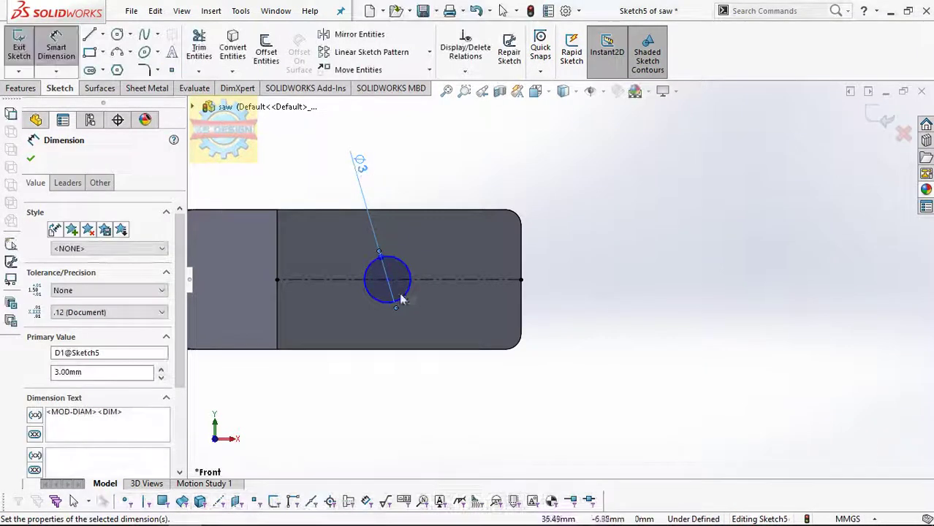
pyautogui.click(387, 279)
pyautogui.click(520, 300)
pyautogui.click(476, 413)
pyautogui.write('8')
pyautogui.press('Return')
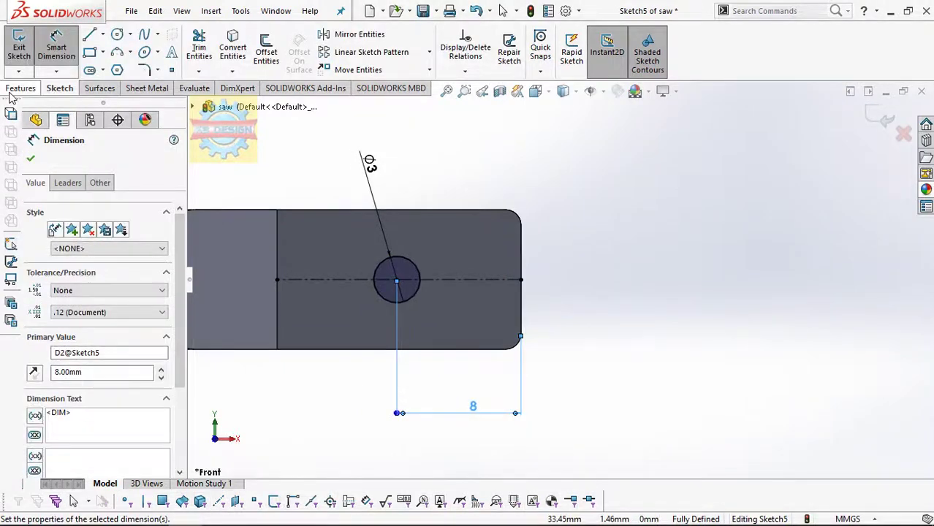
# Cut the 3 mm circle through the end tab as an extruded cut.
pyautogui.click(20, 89)
pyautogui.click(207, 48)
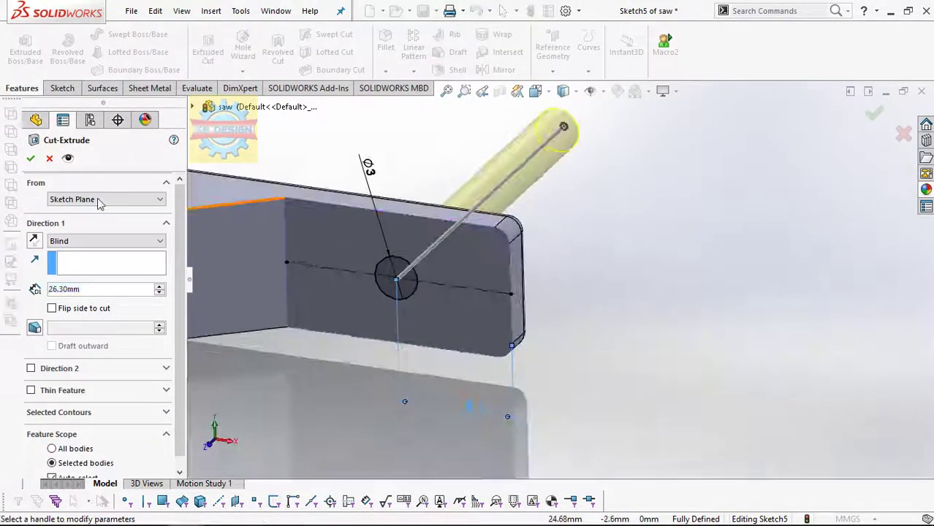
pyautogui.click(30, 158)
pyautogui.moveTo(365, 256); pyautogui.dragTo(868, 247, button='middle')
pyautogui.scroll(-5, 557, 242)
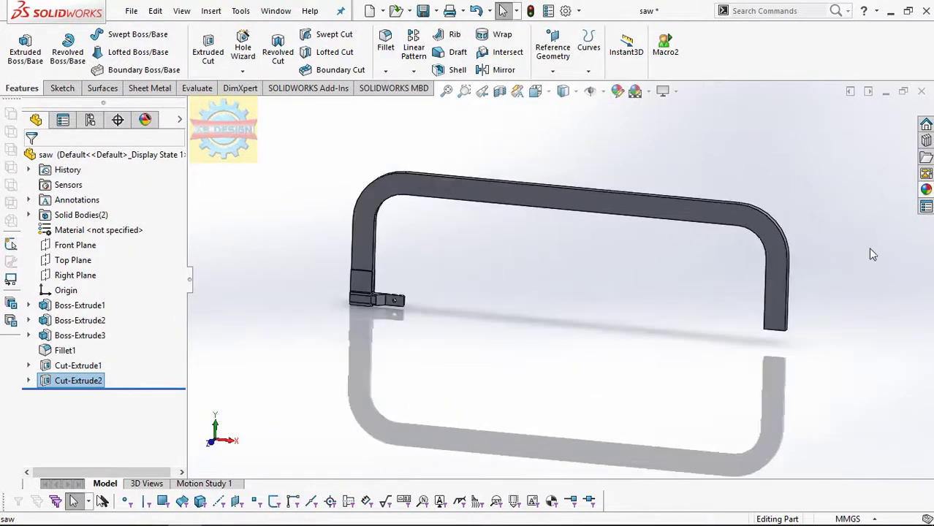
# Create Plane1 midway between the frame's right and left leg faces.
pyautogui.click(414, 70)
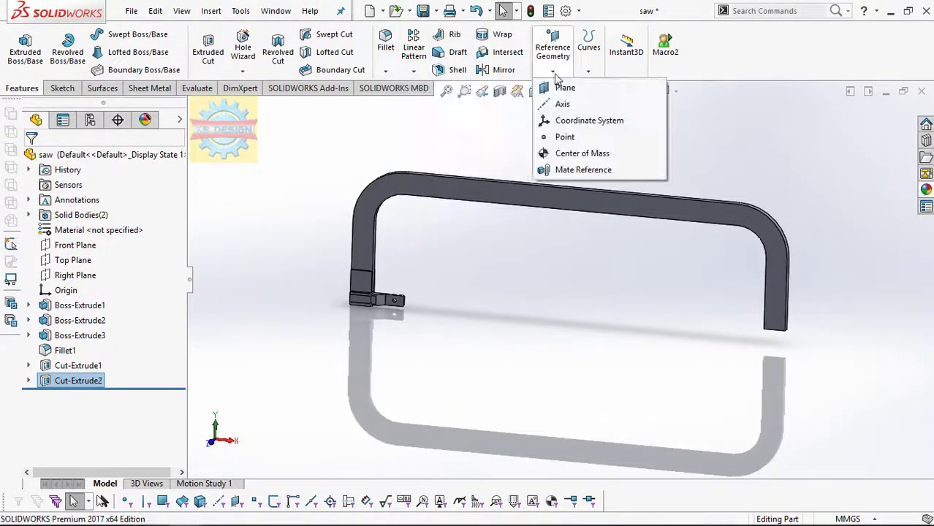
pyautogui.moveTo(840, 282); pyautogui.dragTo(705, 289, button='middle')
pyautogui.click(701, 291)
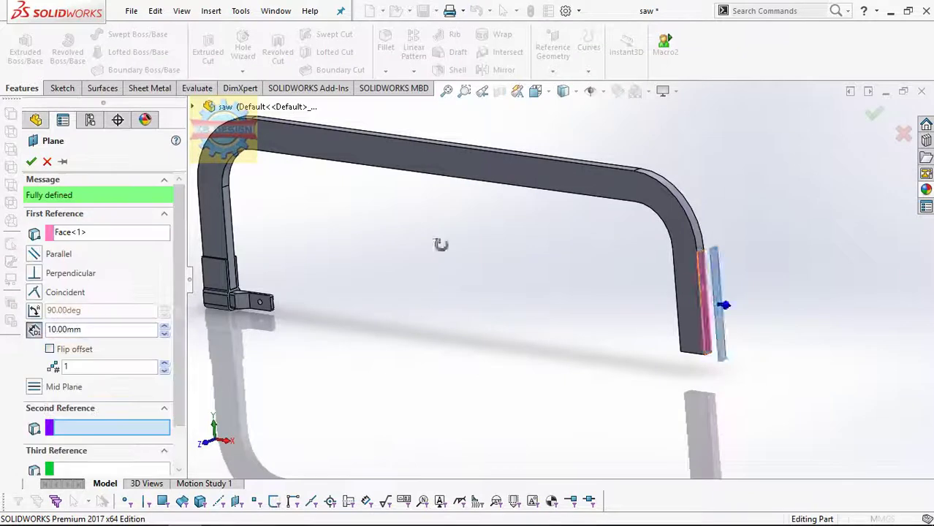
pyautogui.moveTo(444, 250); pyautogui.dragTo(263, 199, button='middle')
pyautogui.click(327, 203)
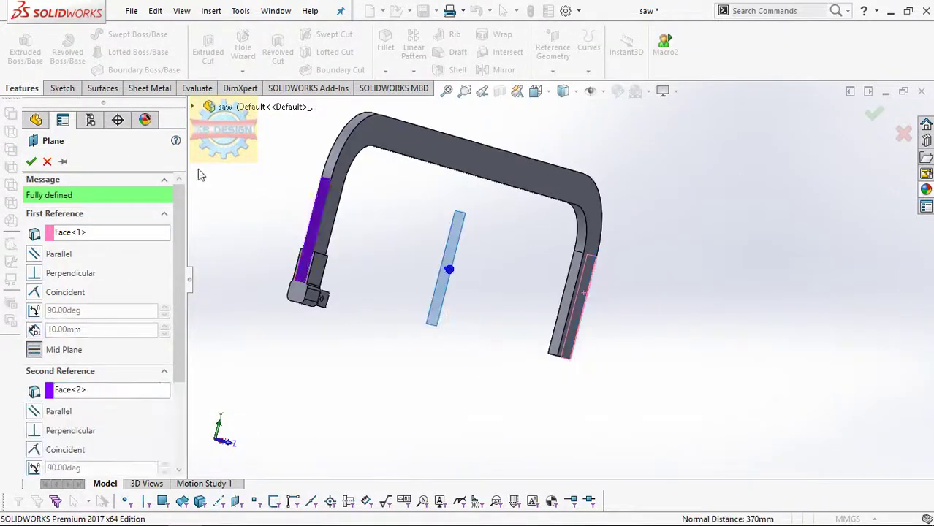
pyautogui.click(31, 163)
pyautogui.moveTo(517, 204); pyautogui.dragTo(450, 189, button='middle')
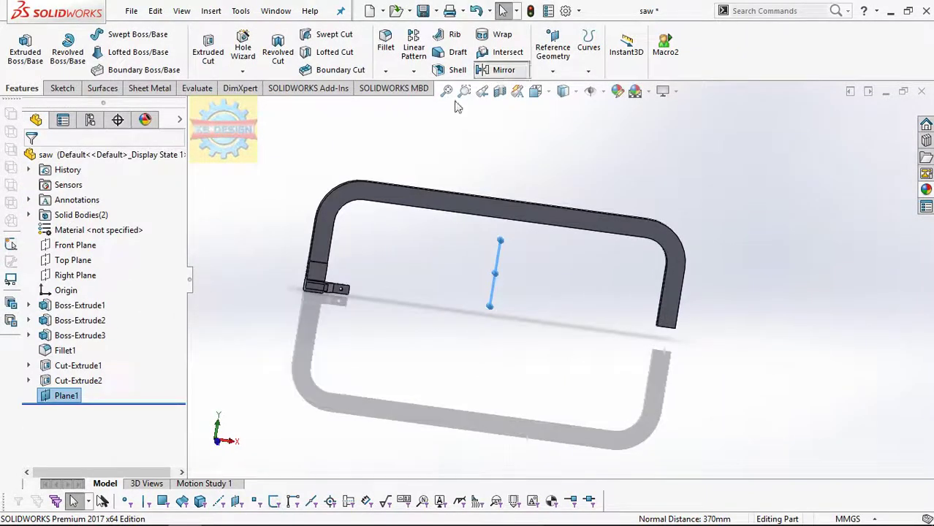
# Mirror the saw body about Plane1, then hide Plane1.
pyautogui.click(496, 72)
pyautogui.click(344, 288)
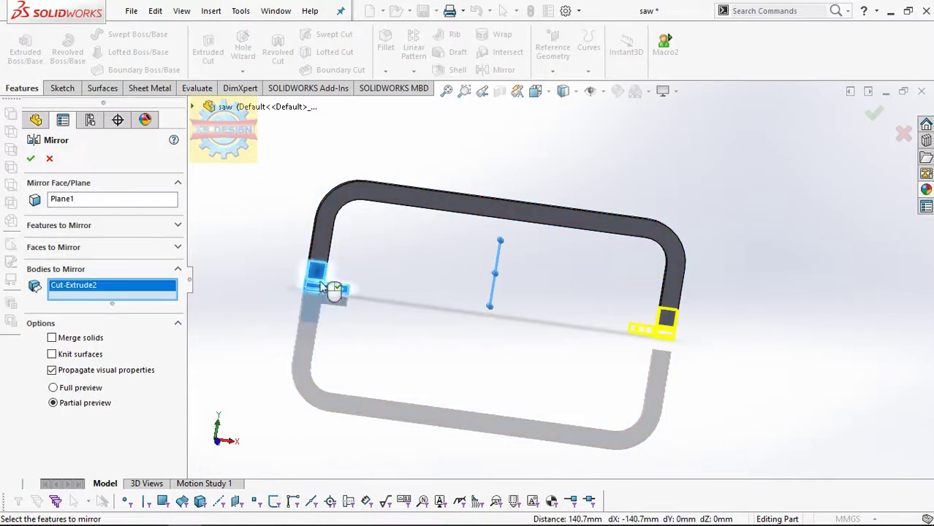
pyautogui.click(30, 159)
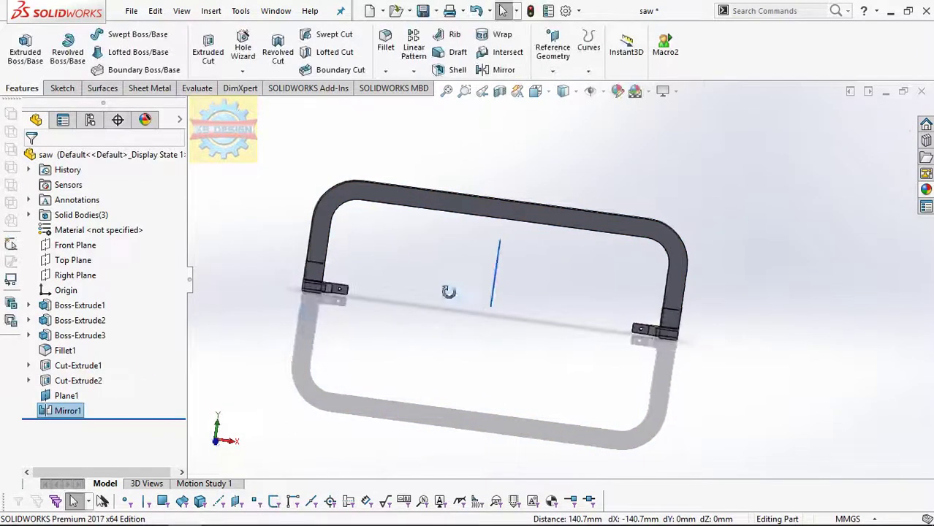
pyautogui.click(494, 274)
pyautogui.click(541, 244)
pyautogui.moveTo(549, 263); pyautogui.dragTo(431, 305, button='middle')
pyautogui.scroll(-5, 431, 305)
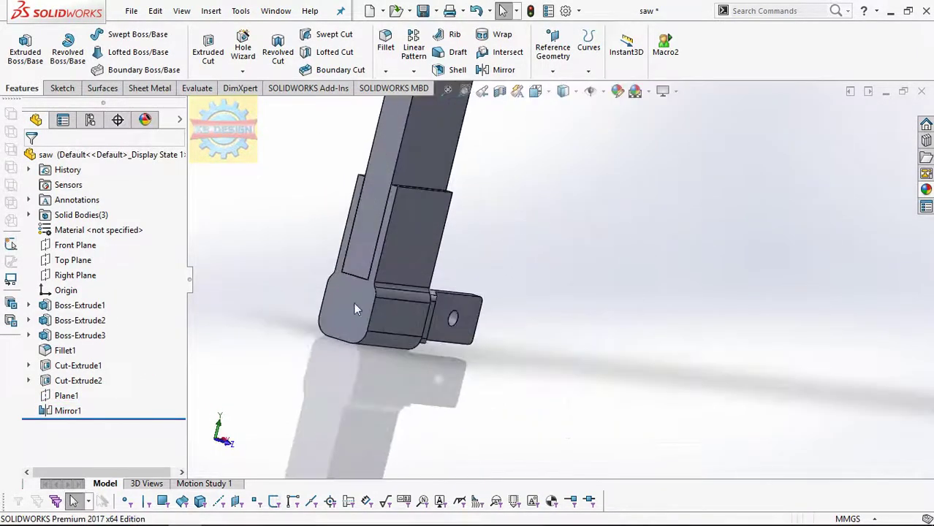
pyautogui.click(407, 277)
pyautogui.click(411, 261)
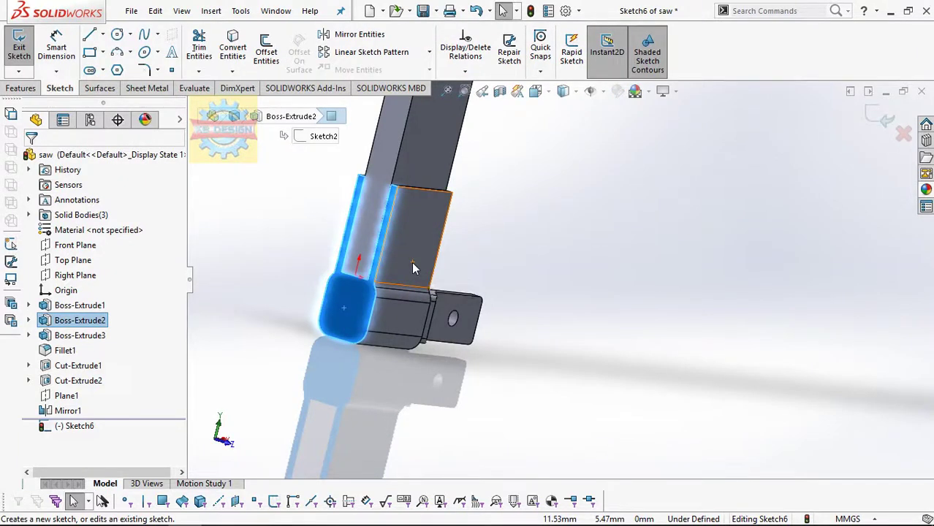
# Sketch a Ø9 mm circle centred on a centreline for the pin.
pyautogui.click(118, 34)
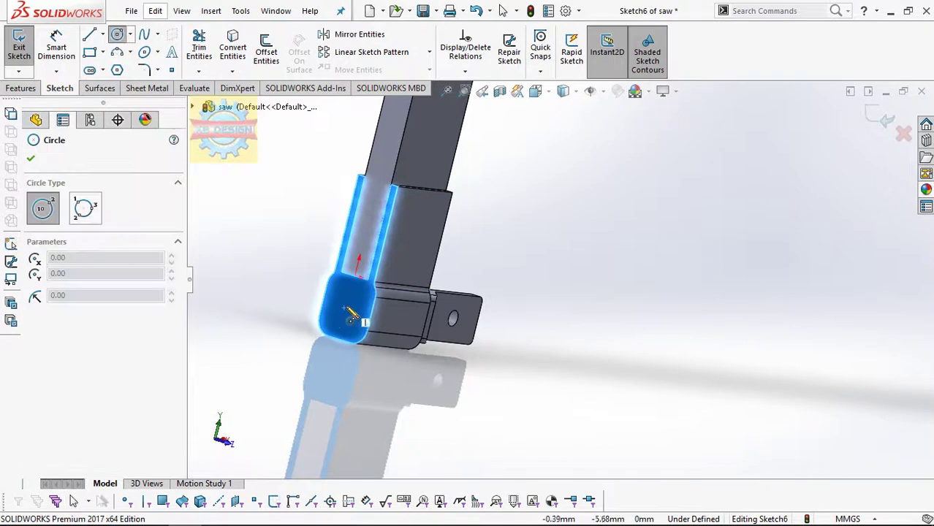
pyautogui.click(104, 37)
pyautogui.click(358, 259)
pyautogui.click(339, 339)
pyautogui.press('c')
pyautogui.click(348, 307)
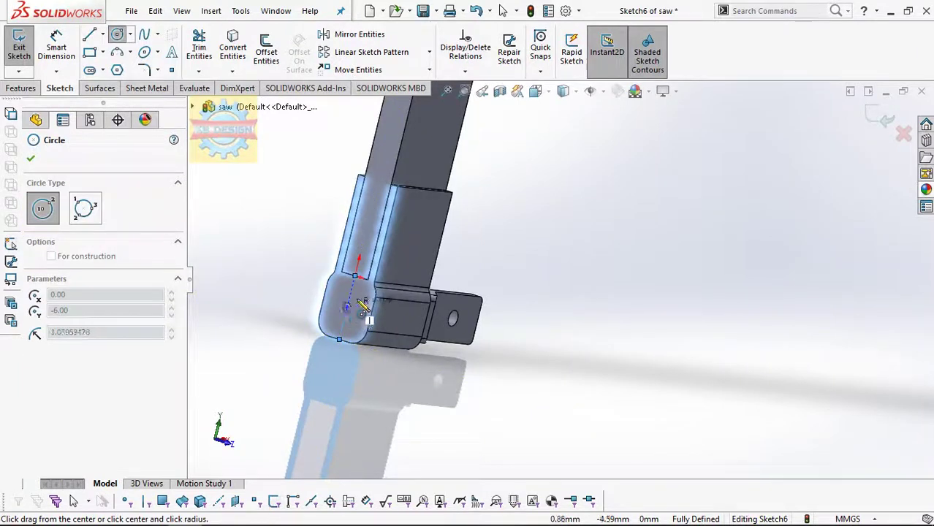
pyautogui.click(362, 301)
pyautogui.click(56, 48)
pyautogui.click(361, 315)
pyautogui.click(461, 282)
pyautogui.write('9')
pyautogui.press('Return')
# Extrude the Ø9 circle 30 mm into the pin cylinder.
pyautogui.click(20, 88)
pyautogui.click(29, 52)
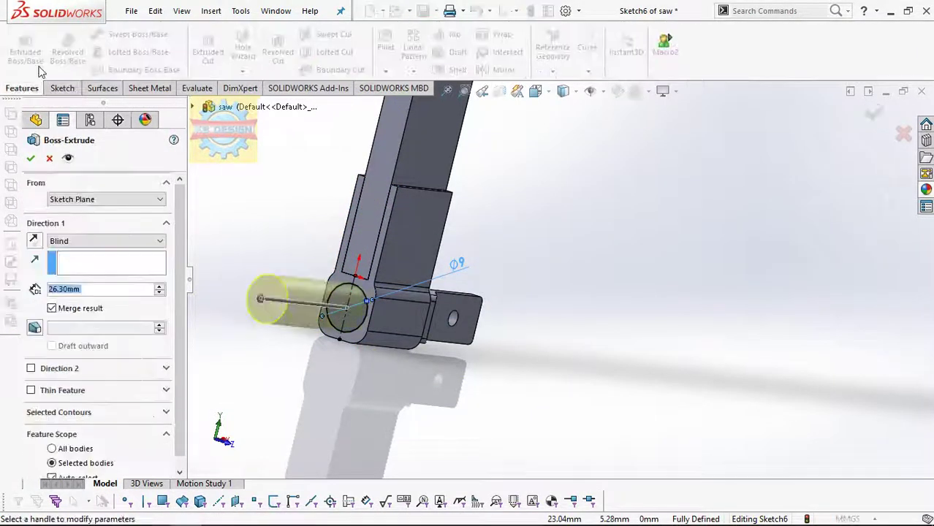
pyautogui.write('30')
pyautogui.press('Return')
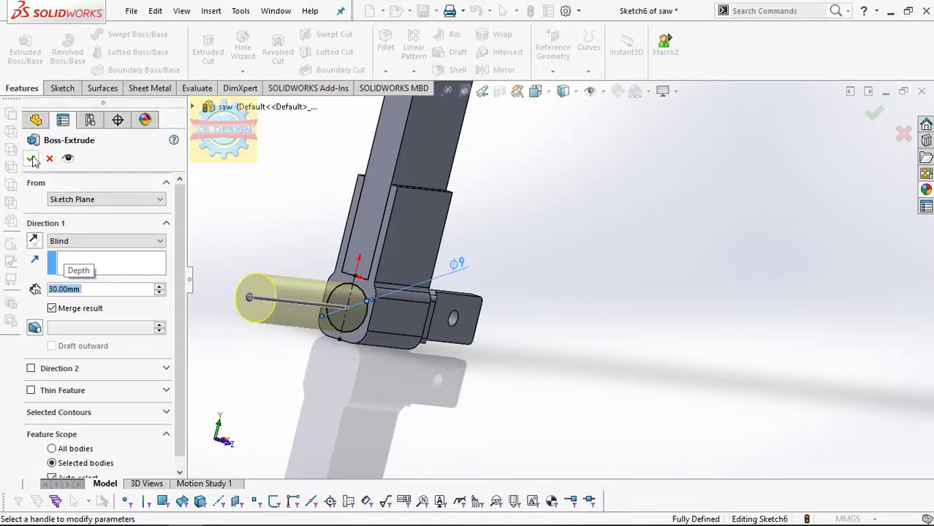
pyautogui.click(29, 159)
# Round the pin's end edge with a 1 mm fillet.
pyautogui.click(385, 42)
pyautogui.click(254, 296)
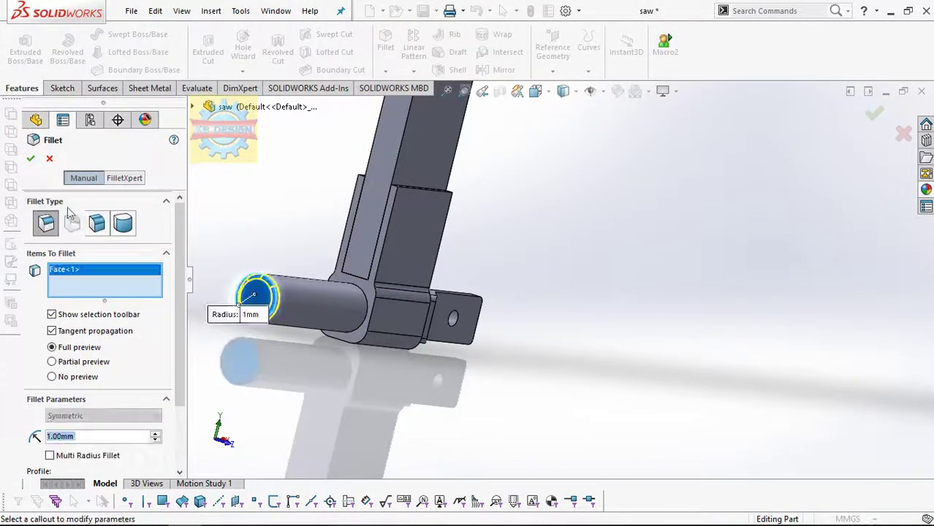
pyautogui.click(30, 160)
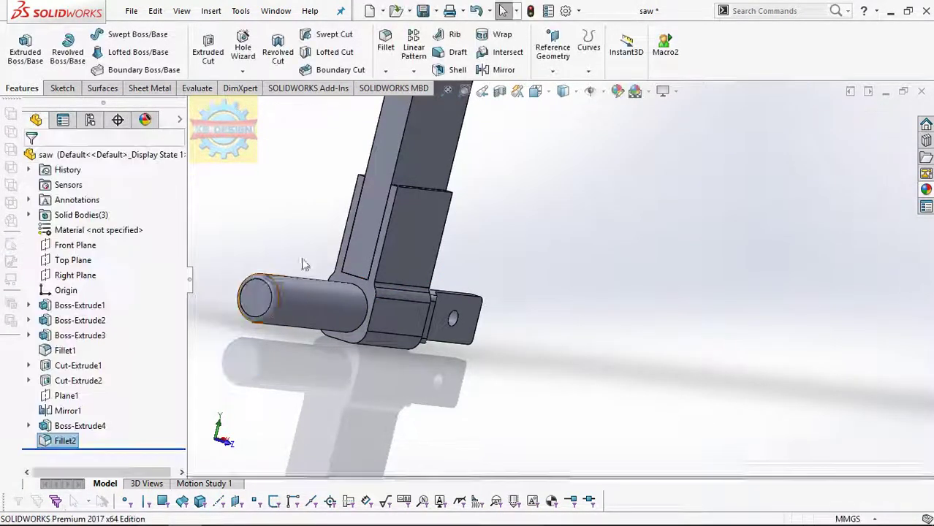
pyautogui.click(370, 299)
# Sketch a Ø20 mm circle on the face at the frame end.
pyautogui.click(438, 259)
pyautogui.press('c')
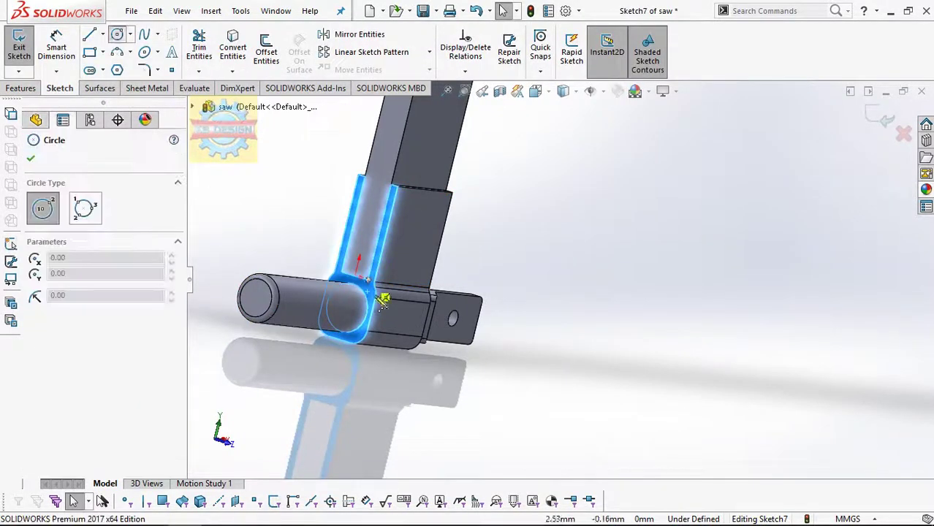
pyautogui.click(348, 307)
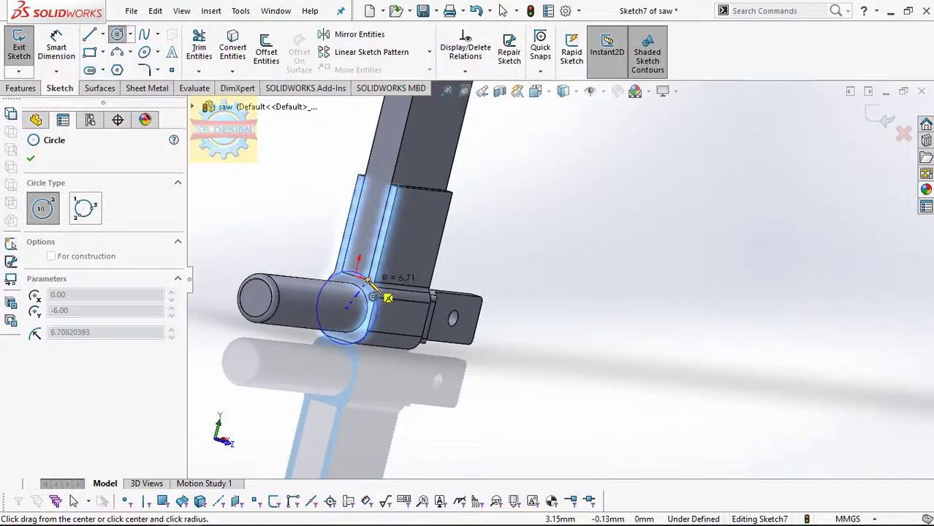
pyautogui.click(383, 296)
pyautogui.click(58, 55)
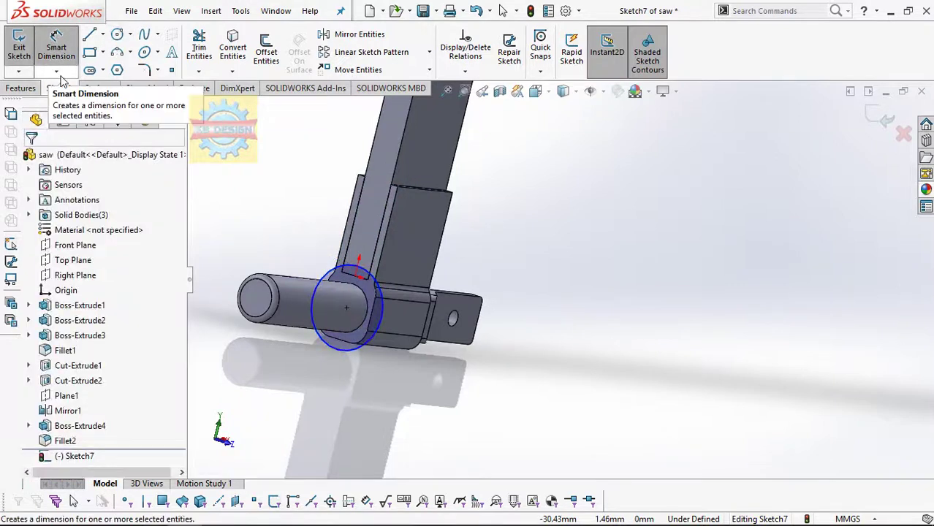
pyautogui.click(377, 284)
pyautogui.click(468, 248)
pyautogui.write('20')
pyautogui.press('Return')
pyautogui.press('Escape')
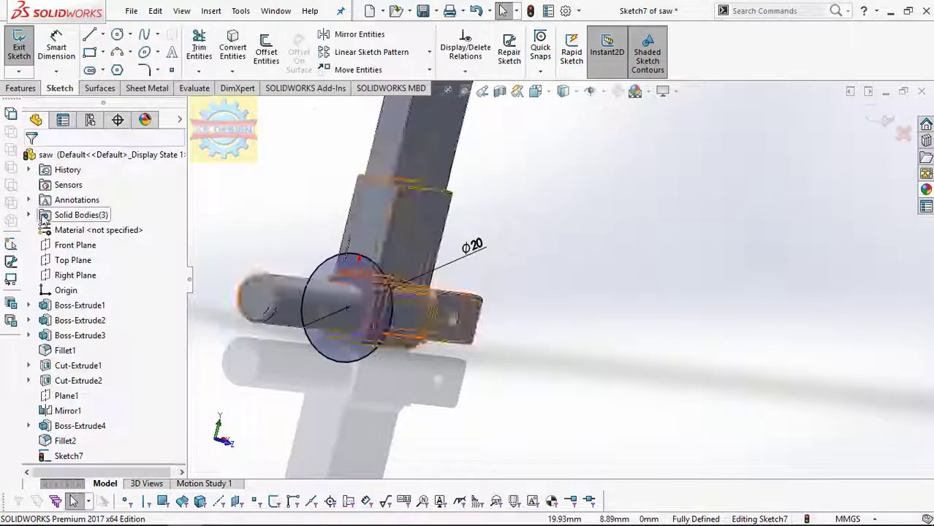
# Hide all the solid bodies, including the Mirror1 body.
pyautogui.click(29, 215)
pyautogui.rightClick(94, 230)
pyautogui.click(90, 243)
pyautogui.rightClick(90, 244)
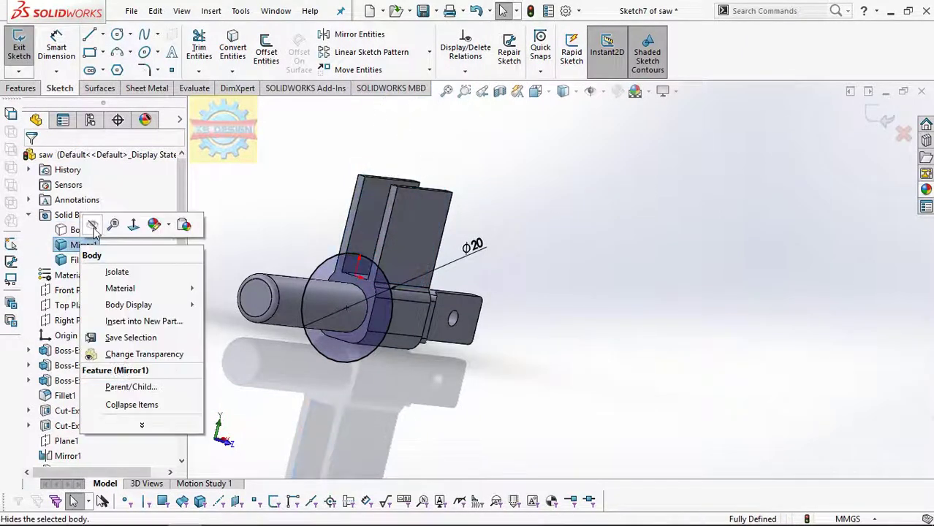
pyautogui.click(302, 174)
pyautogui.click(81, 260)
pyautogui.rightClick(80, 261)
pyautogui.click(92, 234)
# Extrude the Ø20 circle 12 mm into a separate cylinder with draft.
pyautogui.click(21, 88)
pyautogui.click(25, 47)
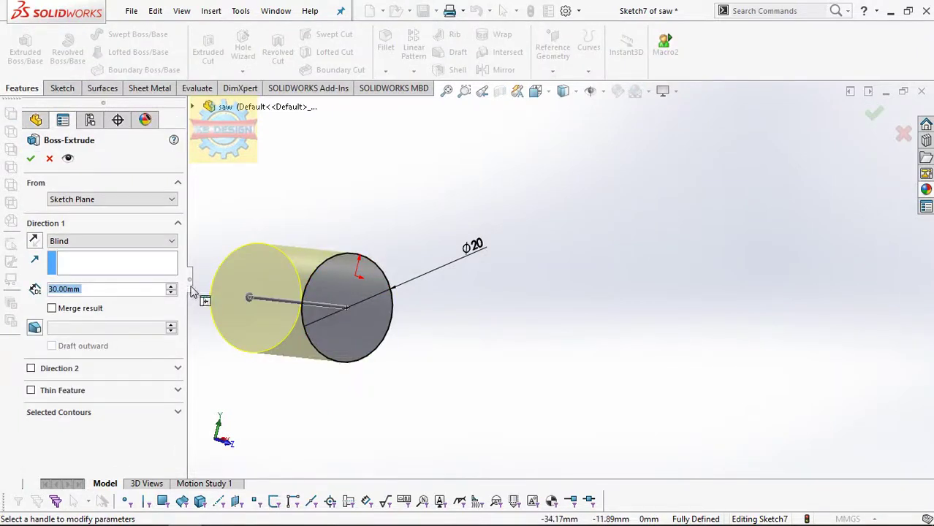
pyautogui.write('12')
pyautogui.press('Return')
pyautogui.write('3')
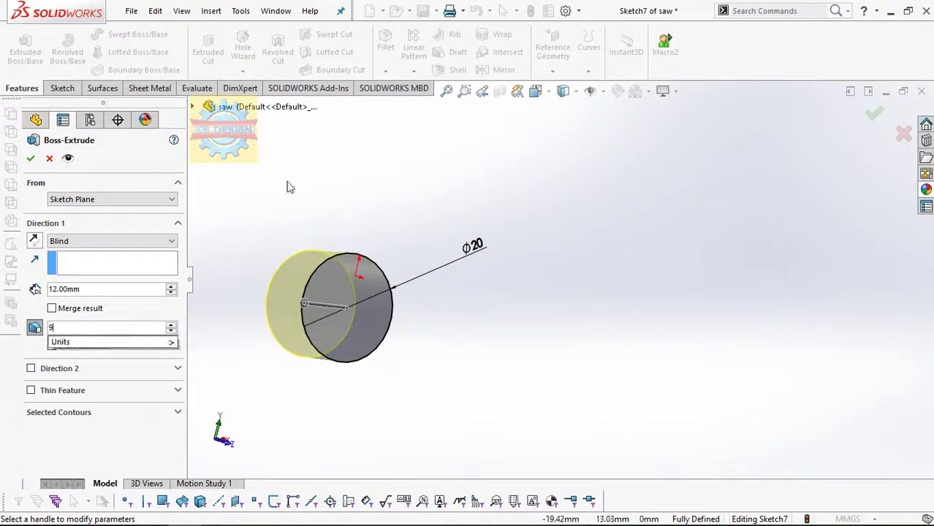
pyautogui.click(31, 157)
pyautogui.click(310, 294)
# Cut a Ø8.5 mm hole through the new cylinder.
pyautogui.click(372, 253)
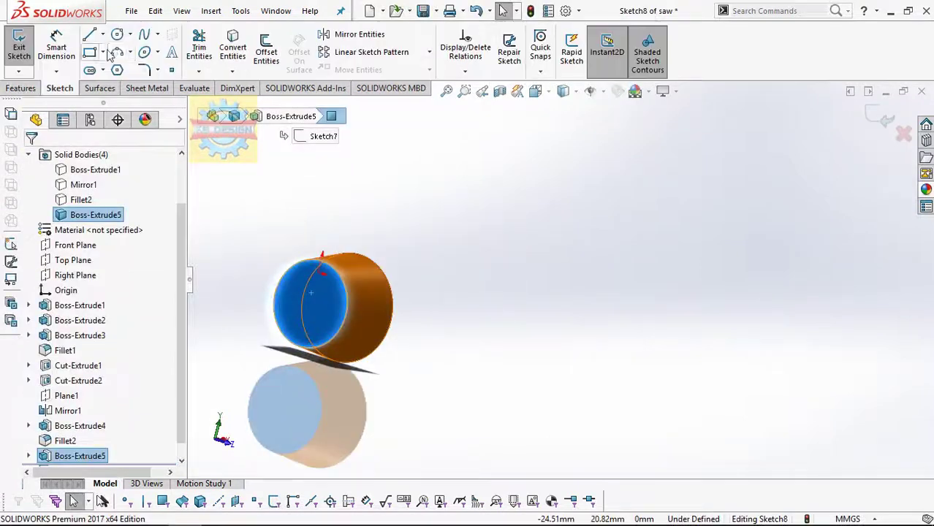
pyautogui.click(310, 304)
pyautogui.click(331, 310)
pyautogui.press('Escape')
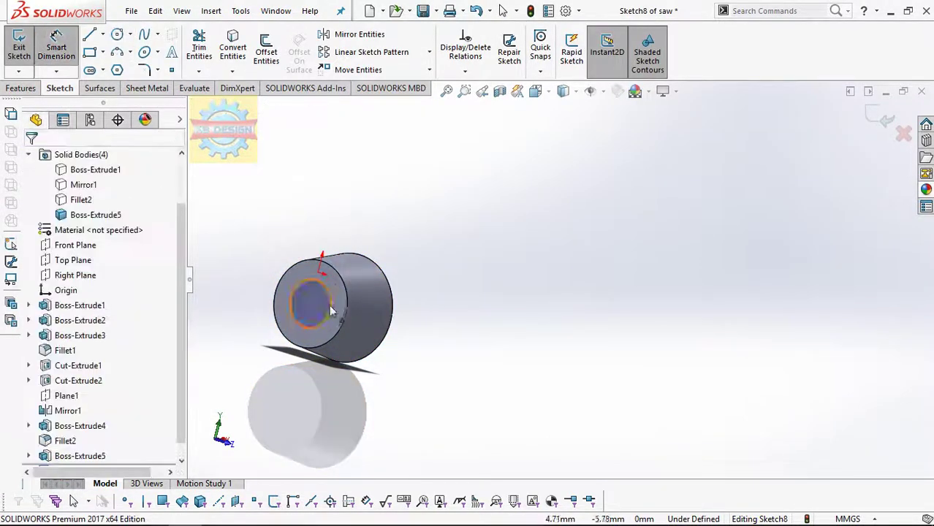
pyautogui.click(322, 279)
pyautogui.click(366, 208)
pyautogui.write('8.5')
pyautogui.press('Return')
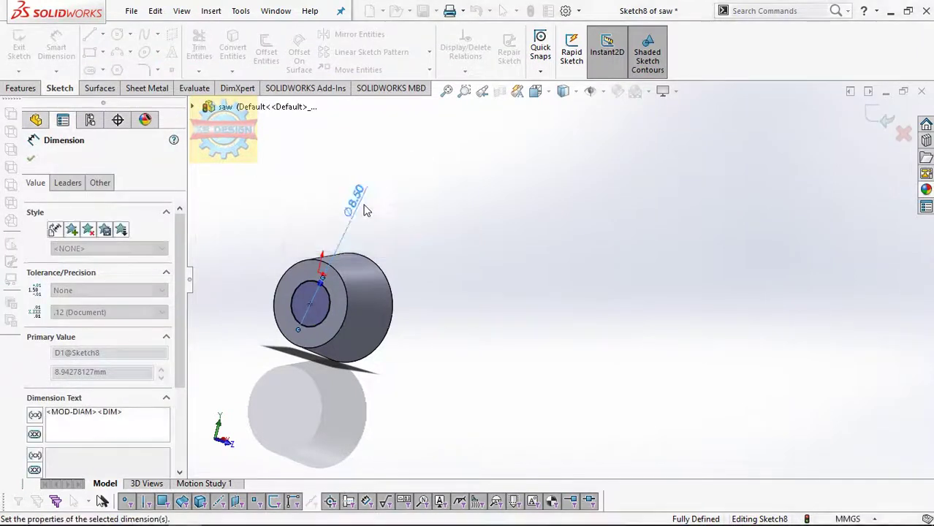
pyautogui.click(21, 87)
pyautogui.click(208, 50)
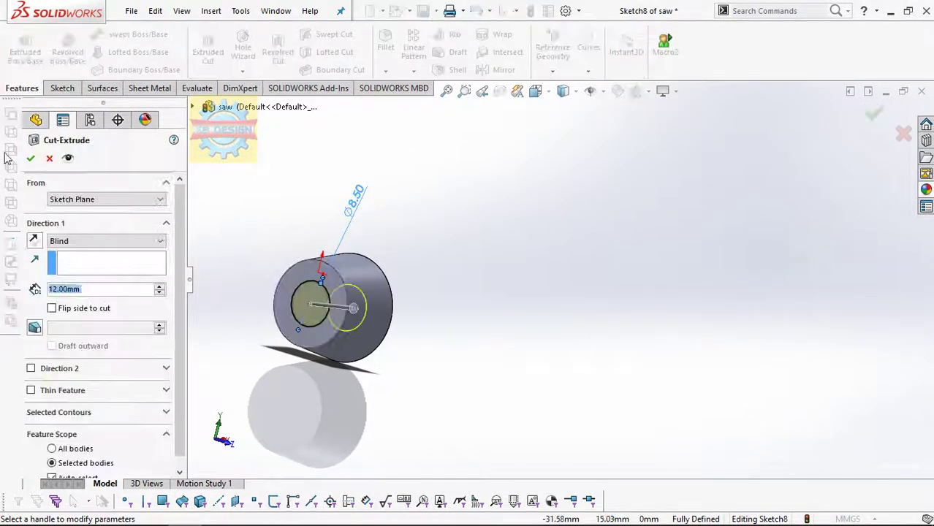
pyautogui.click(29, 160)
# Chamfer both edges of the hole by 0.5 mm.
pyautogui.click(385, 71)
pyautogui.click(406, 102)
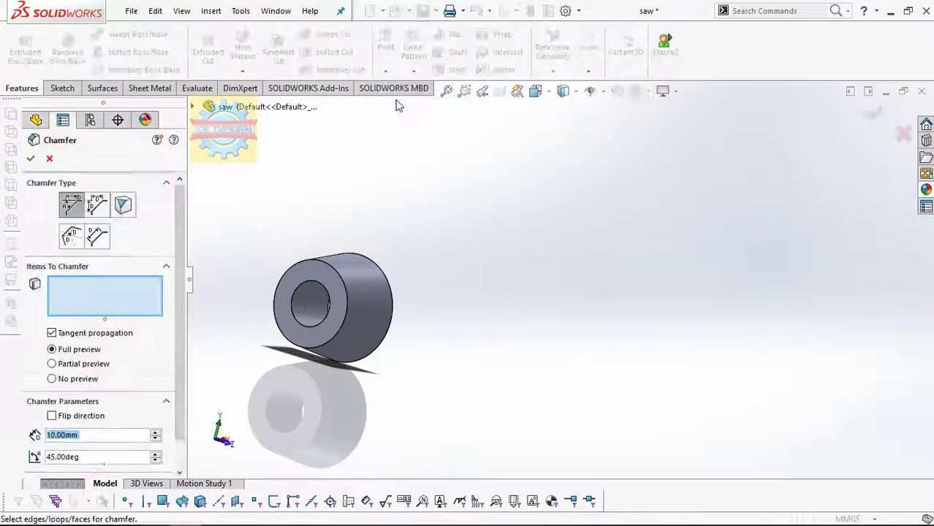
pyautogui.write('0.5')
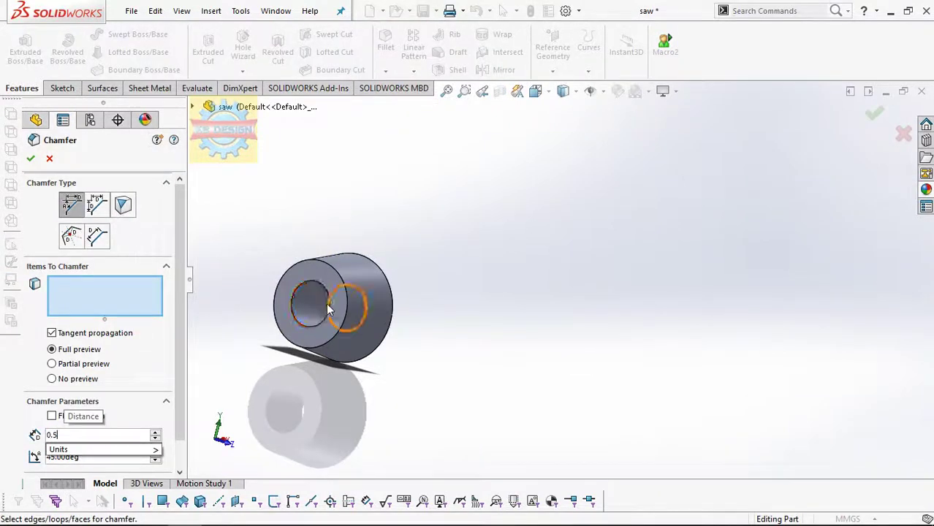
pyautogui.click(328, 310)
pyautogui.click(294, 305)
pyautogui.click(29, 159)
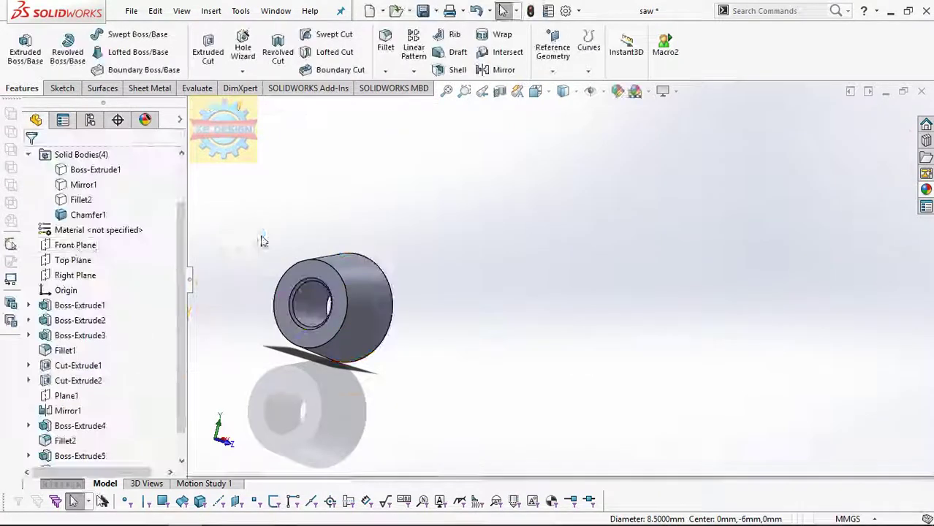
pyautogui.click(73, 244)
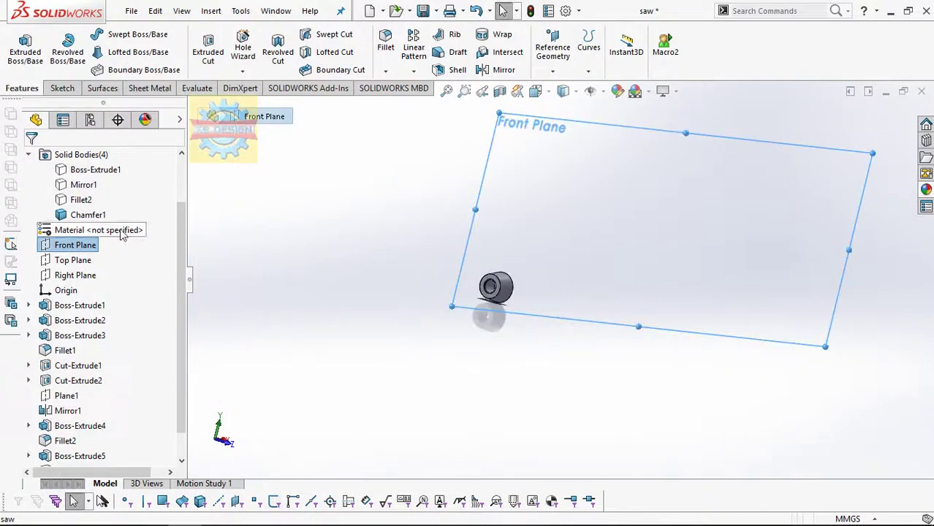
# On the Front Plane, sketch an angled line and tangent arc from the part's lower-right corner.
pyautogui.rightClick(87, 250)
pyautogui.click(135, 274)
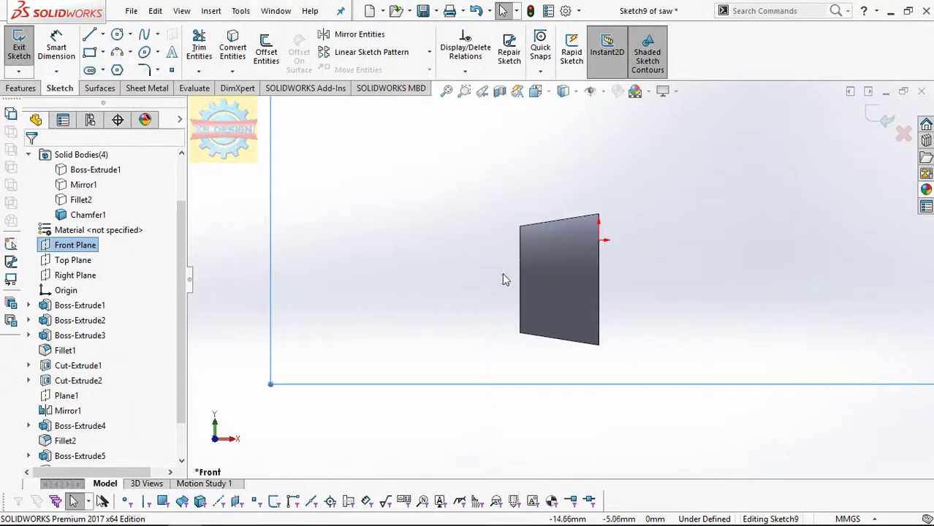
pyautogui.click(89, 35)
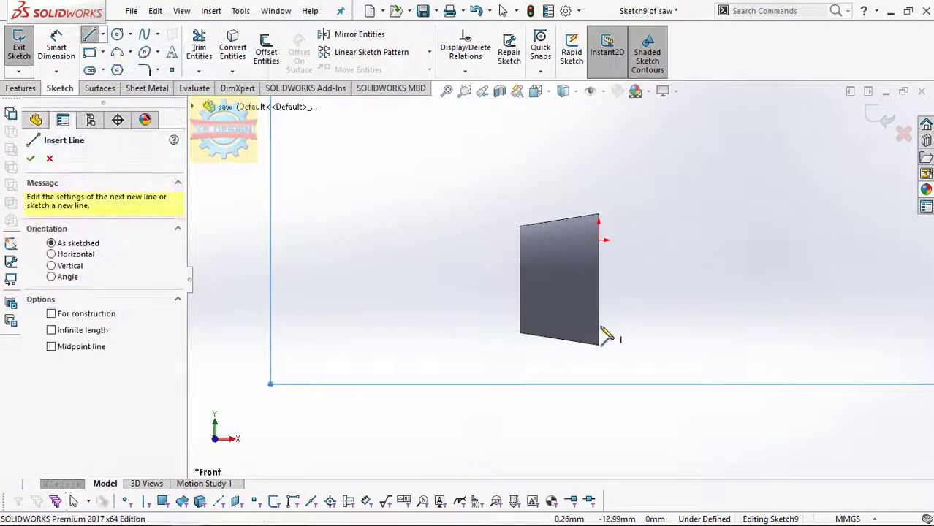
pyautogui.click(600, 346)
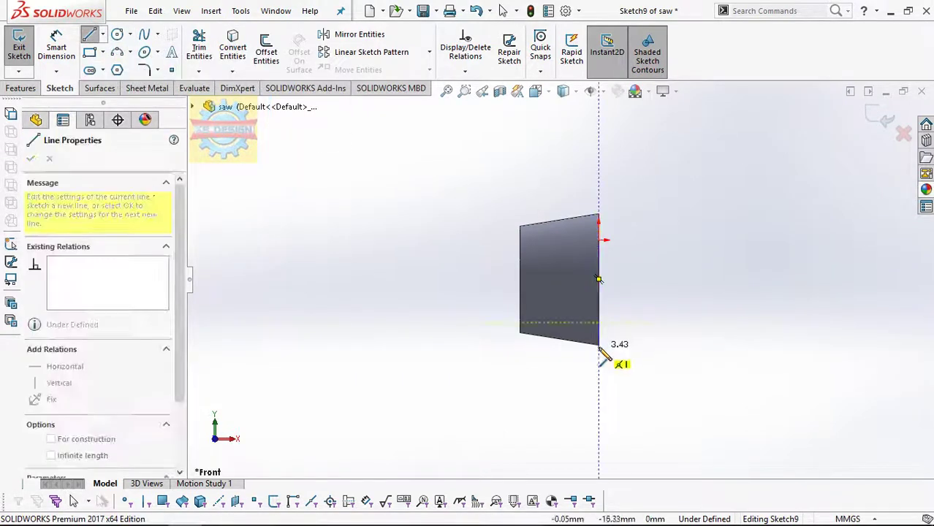
pyautogui.click(522, 382)
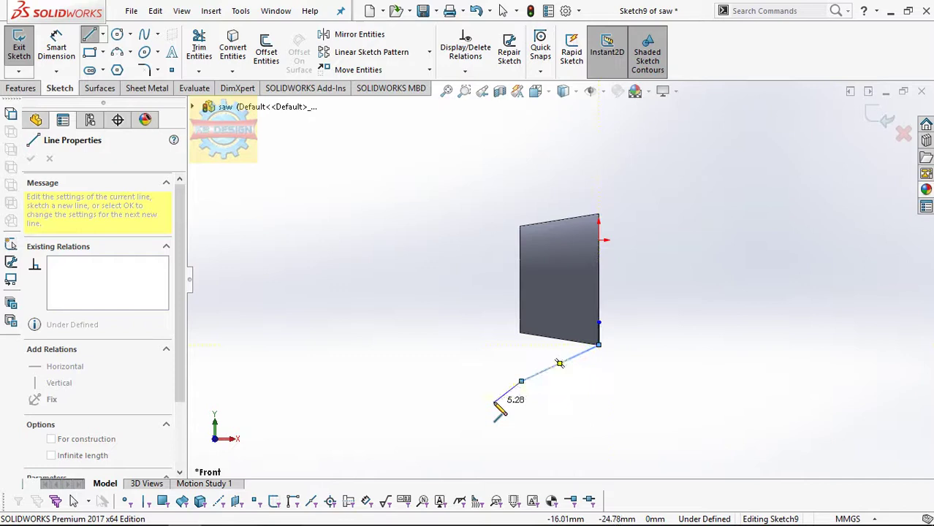
pyautogui.click(480, 345)
pyautogui.press('Escape')
pyautogui.scroll(-5, 598, 380)
pyautogui.click(508, 319)
pyautogui.click(302, 160)
# Dimension the line at 135° with a 12 mm offset, and the arc at R7.8.
pyautogui.click(48, 57)
pyautogui.click(511, 318)
pyautogui.click(588, 256)
pyautogui.click(565, 284)
pyautogui.write('135')
pyautogui.press('Return')
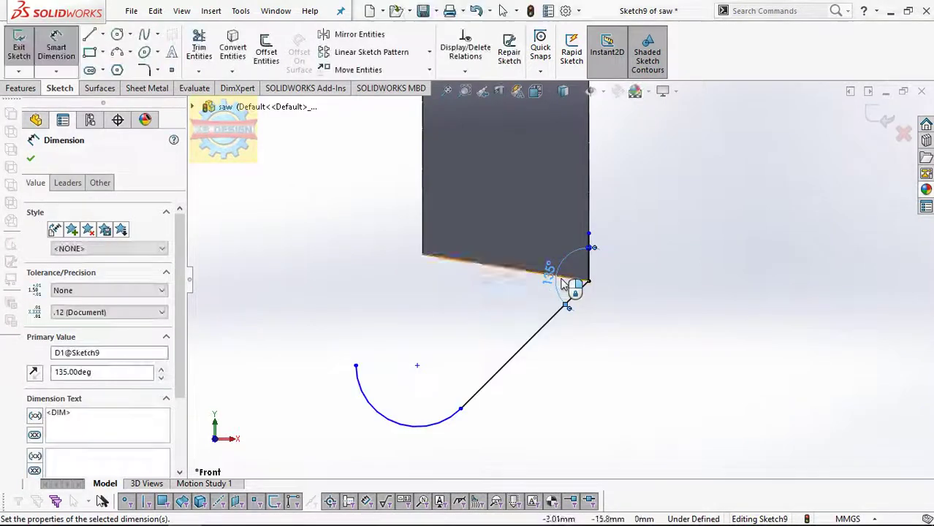
pyautogui.click(525, 446)
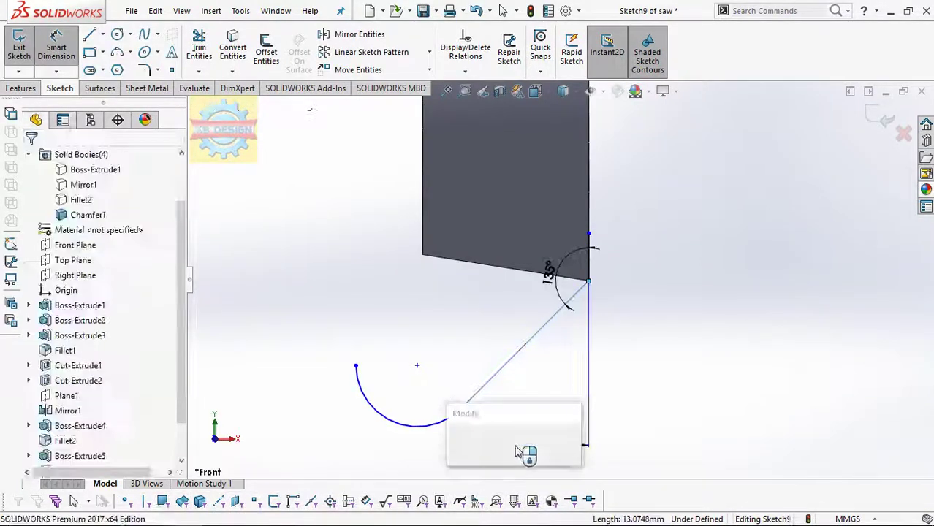
pyautogui.write('12')
pyautogui.press('Return')
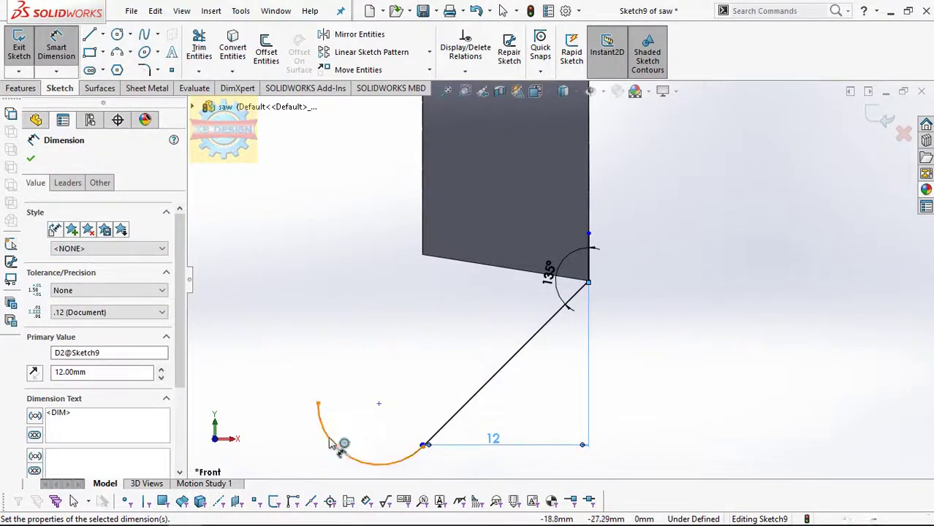
pyautogui.click(329, 444)
pyautogui.click(359, 426)
pyautogui.write('7.8')
pyautogui.press('Return')
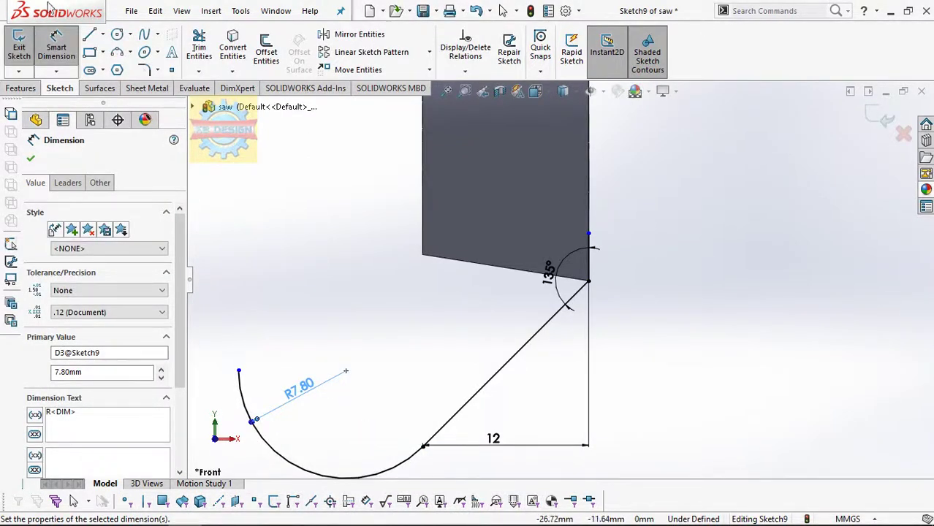
# Add a small tangent arc and horizontal line at the part's left corner.
pyautogui.click(95, 36)
pyautogui.click(422, 234)
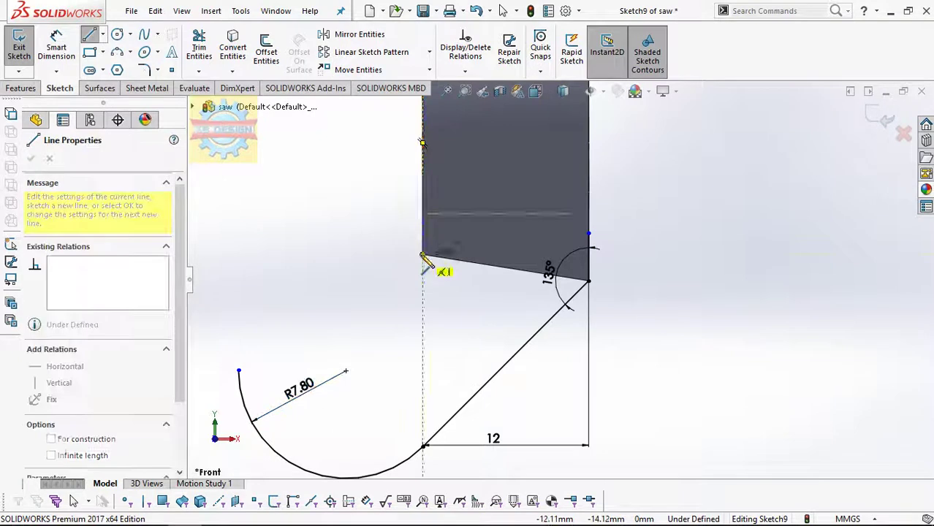
pyautogui.click(388, 281)
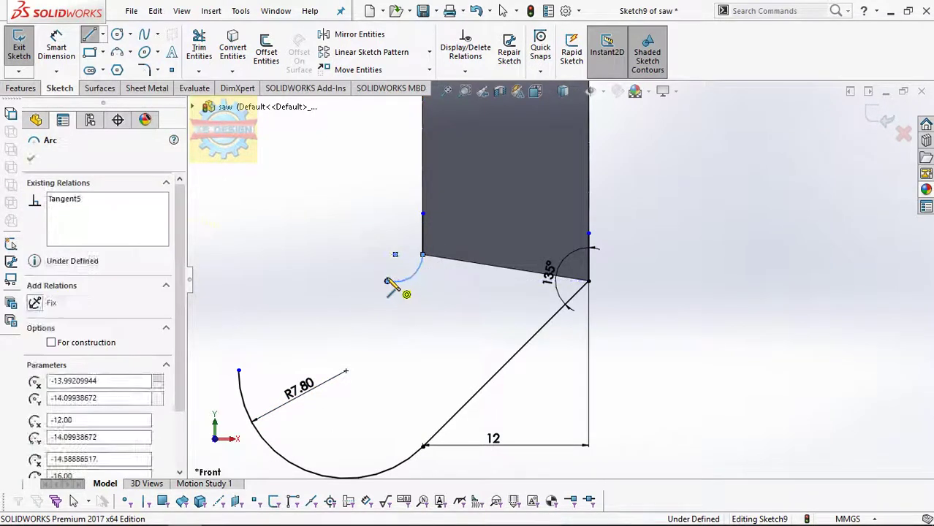
pyautogui.doubleClick(317, 281)
pyautogui.press('Escape')
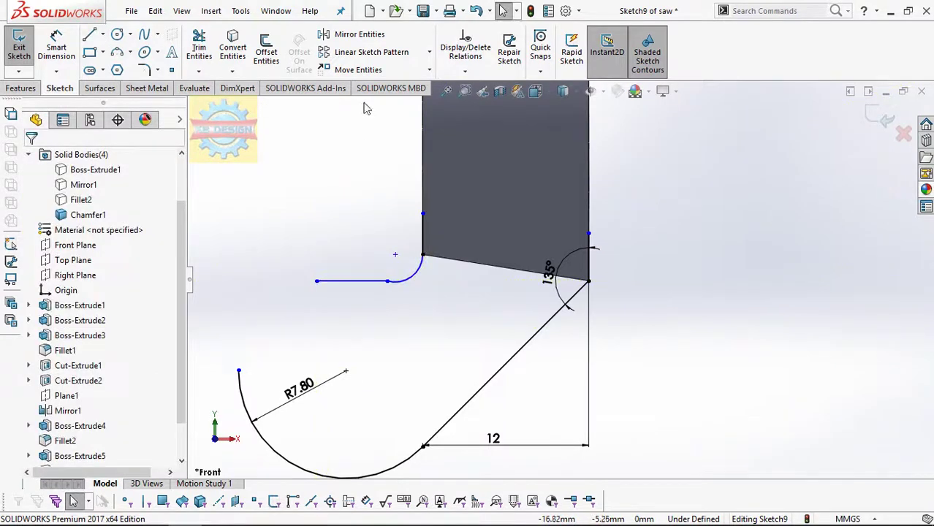
# Dimension the small corner arc of the wing profile to a 1.2 mm radius.
pyautogui.click(465, 71)
pyautogui.click(468, 117)
pyautogui.press('Escape')
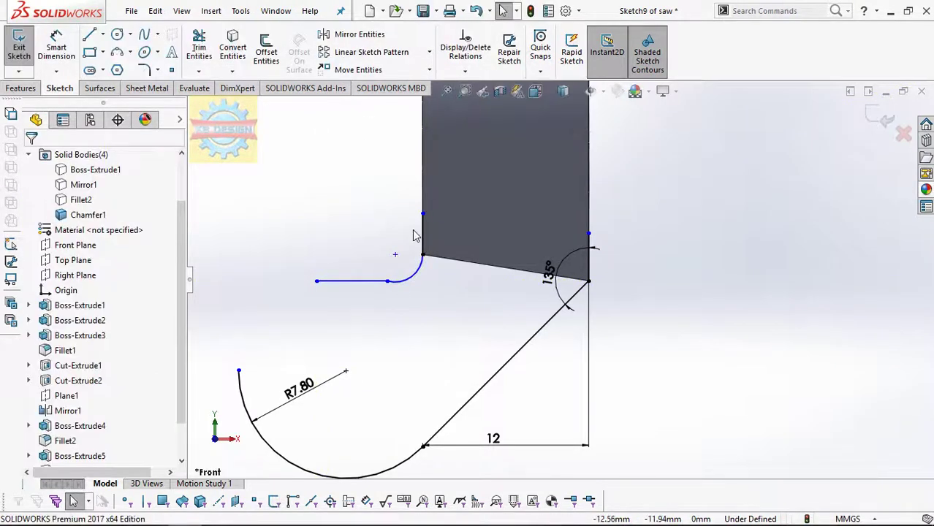
pyautogui.click(382, 282)
pyautogui.keyDown('ctrl'); pyautogui.click(380, 282); pyautogui.keyUp('ctrl')
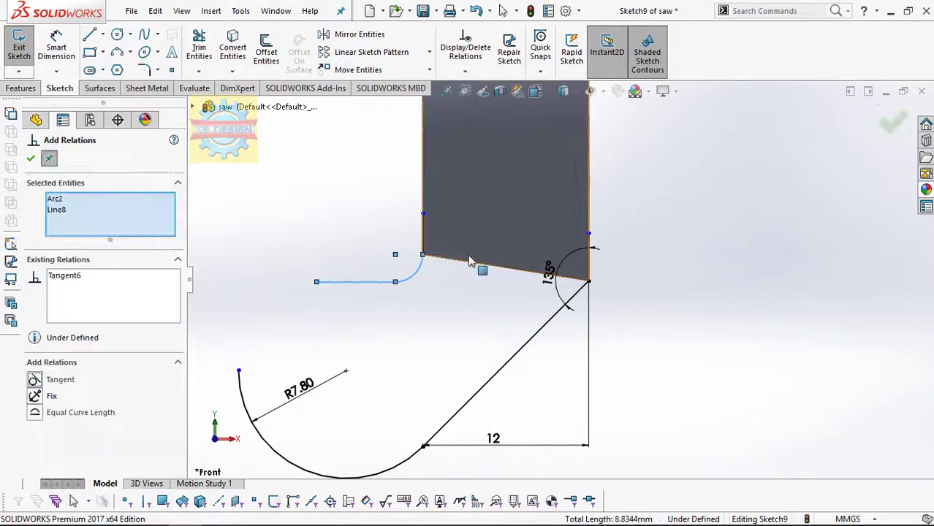
pyautogui.press('Escape')
pyautogui.click(56, 47)
pyautogui.click(413, 274)
pyautogui.click(392, 246)
pyautogui.write('1.2')
pyautogui.press('Return')
# Extend the large arc's open endpoint up to the horizontal line's end.
pyautogui.click(239, 371)
pyautogui.click(240, 370)
pyautogui.click(240, 371)
pyautogui.click(240, 371)
pyautogui.click(244, 384)
pyautogui.press('Escape')
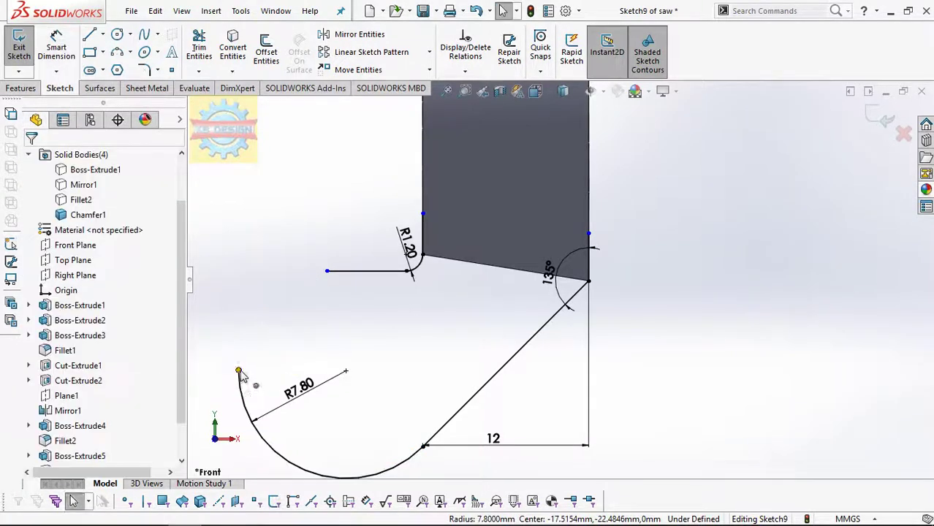
pyautogui.moveTo(240, 371); pyautogui.dragTo(335, 265)
# Trim away the short arc overshoot.
pyautogui.click(198, 71)
pyautogui.click(212, 86)
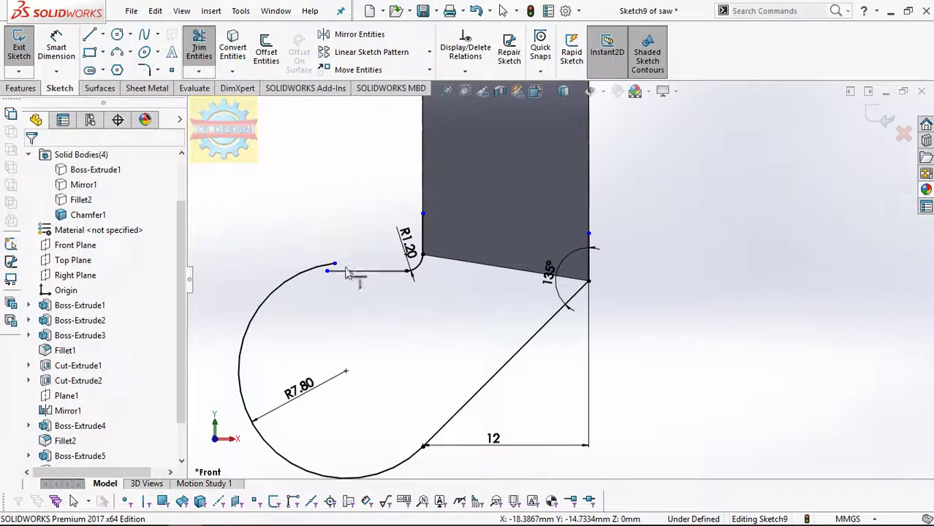
pyautogui.click(198, 71)
pyautogui.click(219, 87)
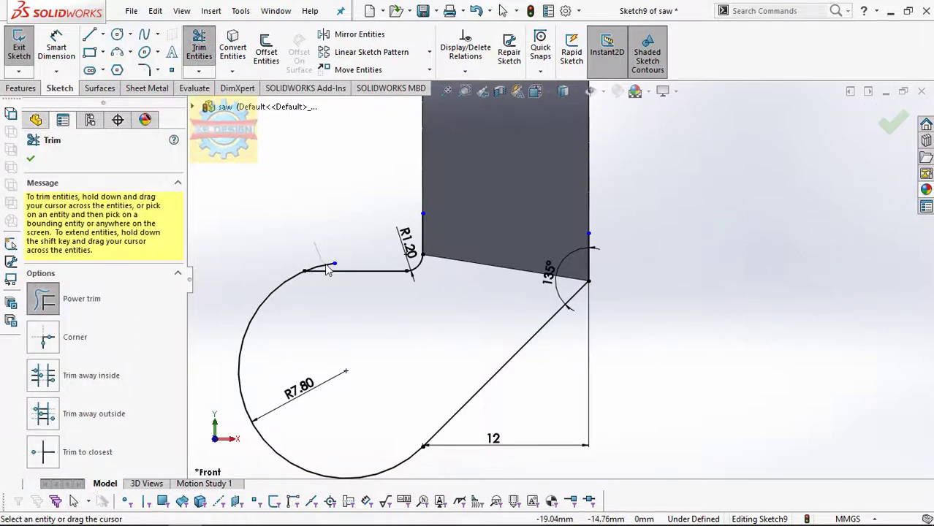
pyautogui.click(326, 268)
pyautogui.press('Escape')
# Draw a line closing the wing profile and a horizontal centerline through the hub.
pyautogui.press('l')
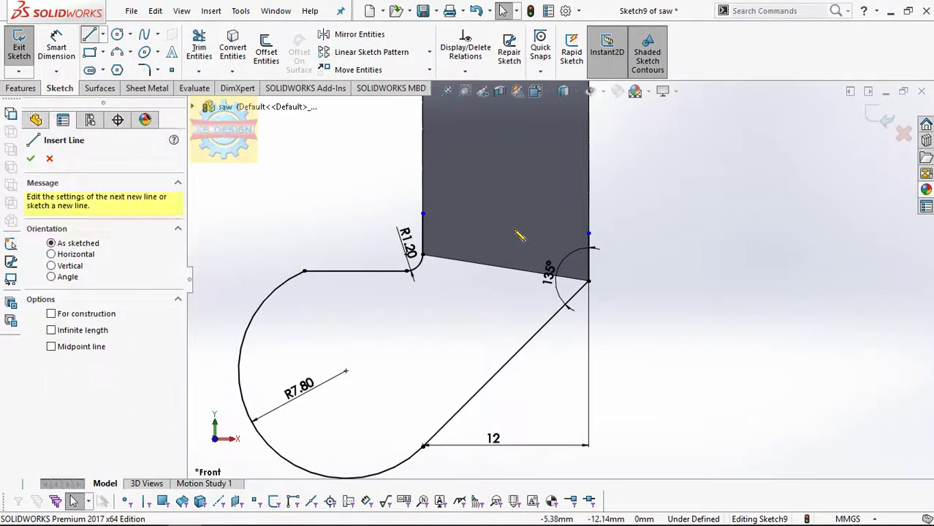
pyautogui.moveTo(423, 214); pyautogui.dragTo(589, 234)
pyautogui.scroll(3, 595, 229)
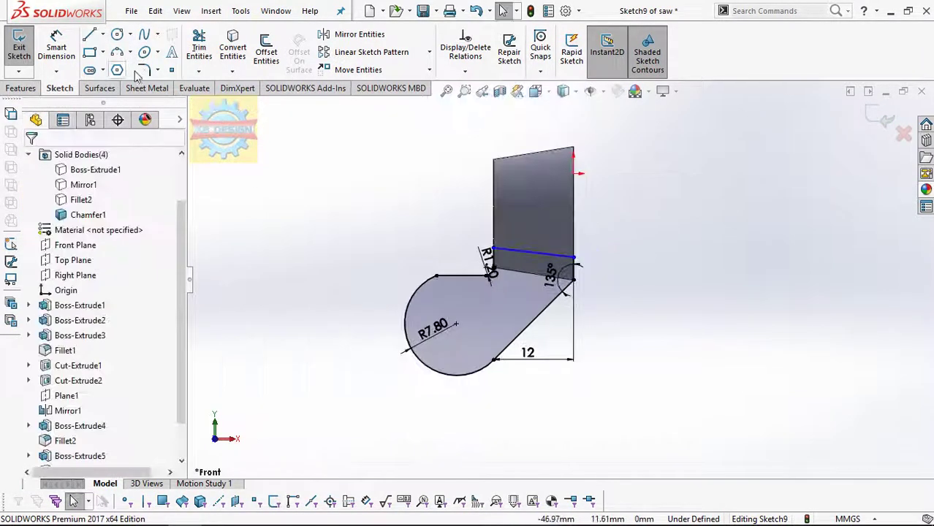
pyautogui.click(91, 35)
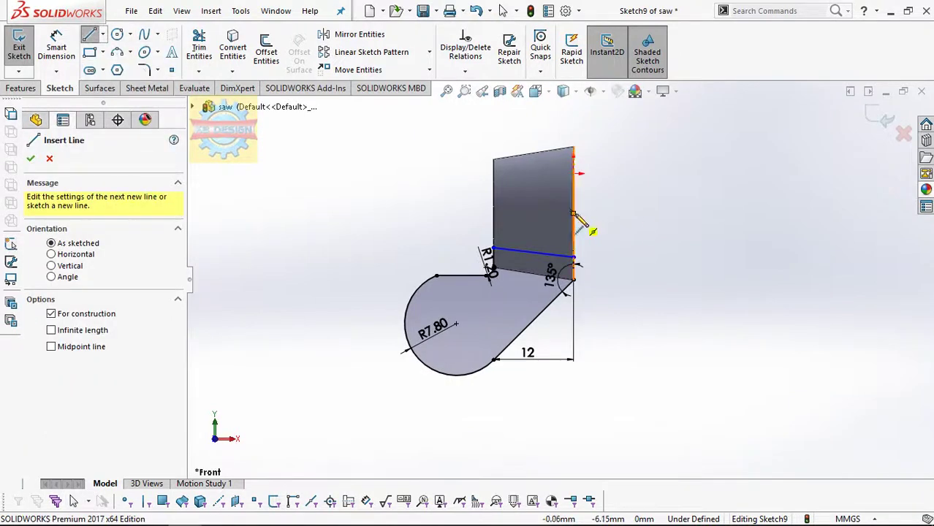
pyautogui.moveTo(574, 212); pyautogui.dragTo(660, 212)
pyautogui.press('Escape')
# Mirror the wing profile about the horizontal centerline.
pyautogui.click(351, 34)
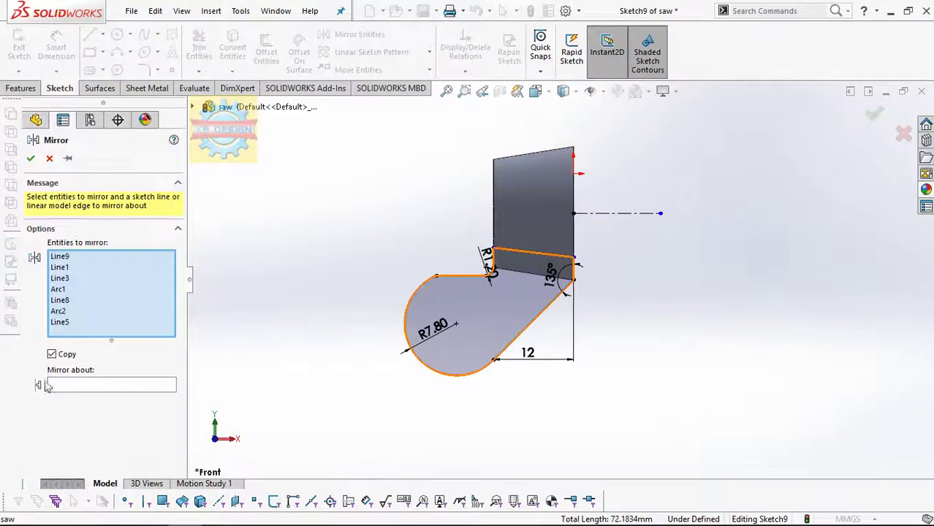
pyautogui.click(75, 386)
pyautogui.click(606, 214)
pyautogui.click(31, 158)
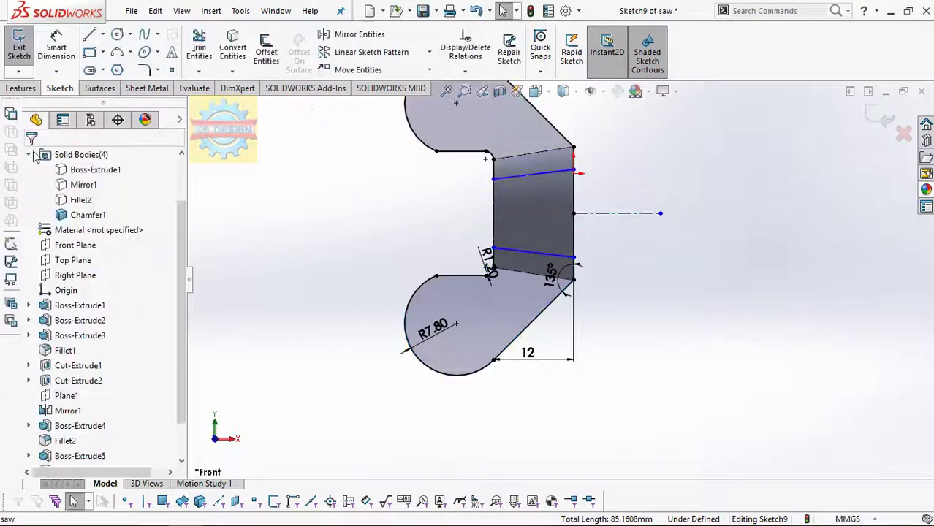
# Extrude the wing-nut sketch 4 mm with a Mid Plane end condition.
pyautogui.click(21, 88)
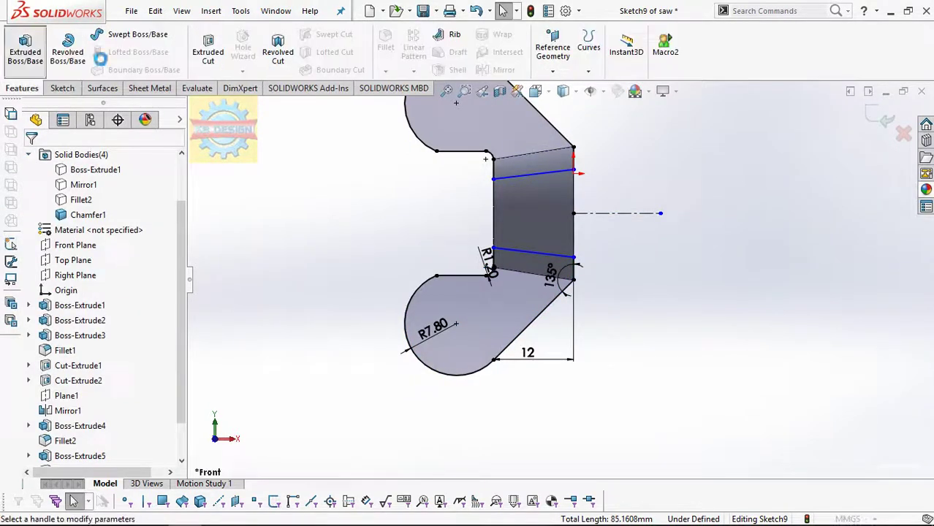
pyautogui.click(25, 52)
pyautogui.click(106, 241)
pyautogui.click(119, 304)
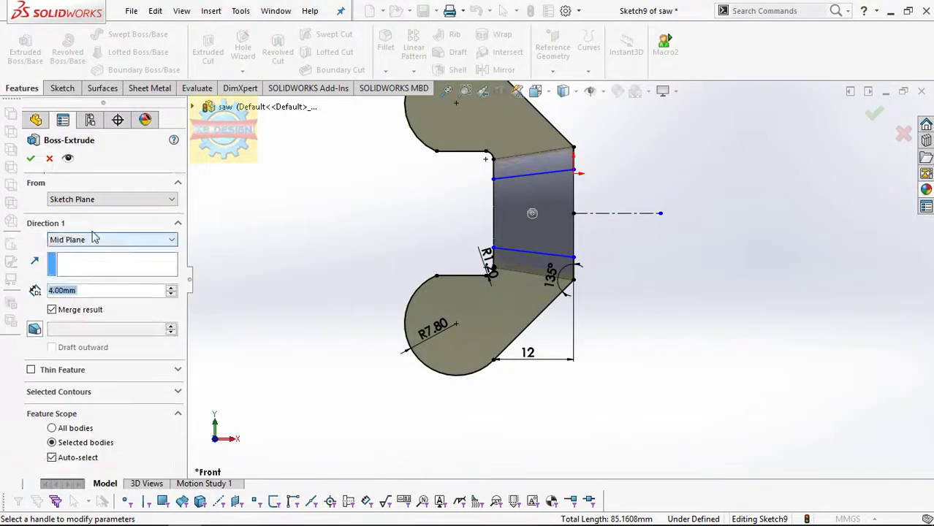
pyautogui.click(31, 158)
pyautogui.moveTo(273, 218); pyautogui.dragTo(400, 64, button='middle')
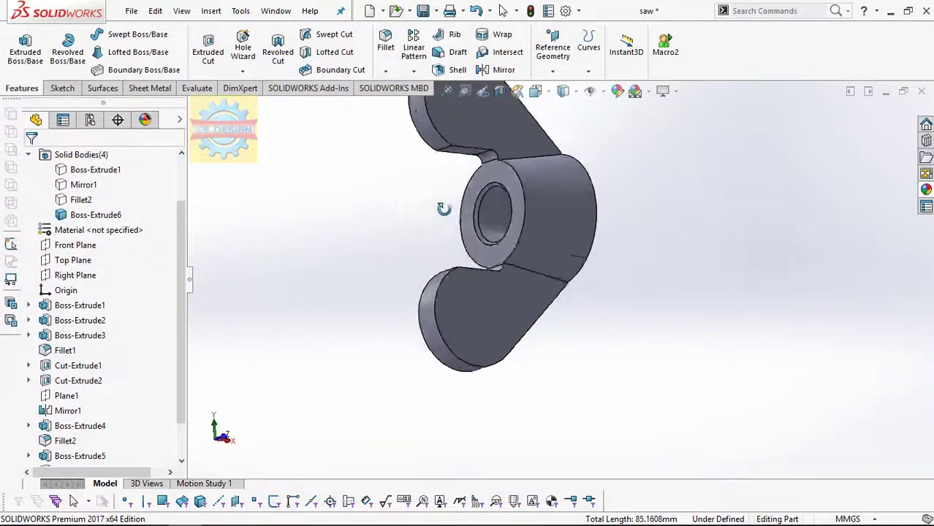
# Round the four wing-to-hub edges with a 4 mm fillet.
pyautogui.click(388, 45)
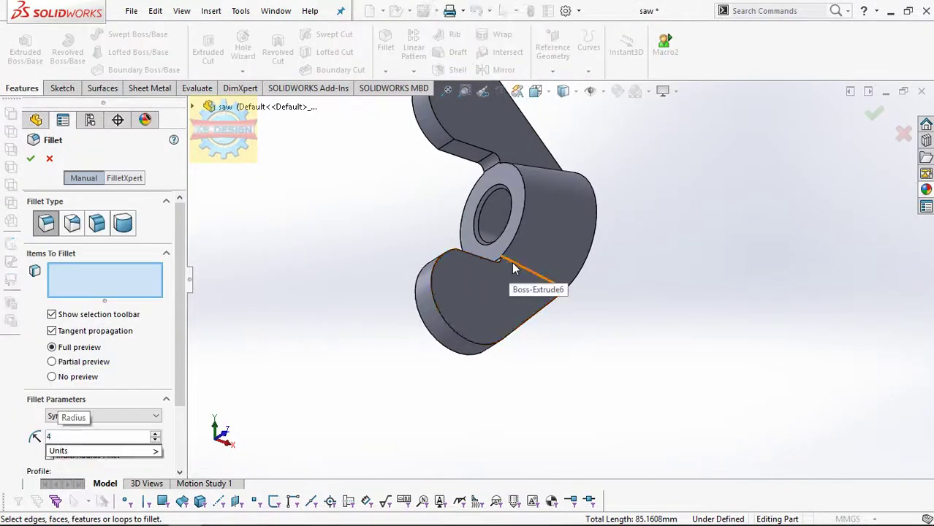
pyautogui.click(510, 263)
pyautogui.moveTo(515, 212)
pyautogui.mouseDown(button='middle')
pyautogui.moveTo(554, 141)
pyautogui.moveTo(459, 208)
pyautogui.mouseUp(button='middle')
pyautogui.click(553, 143)
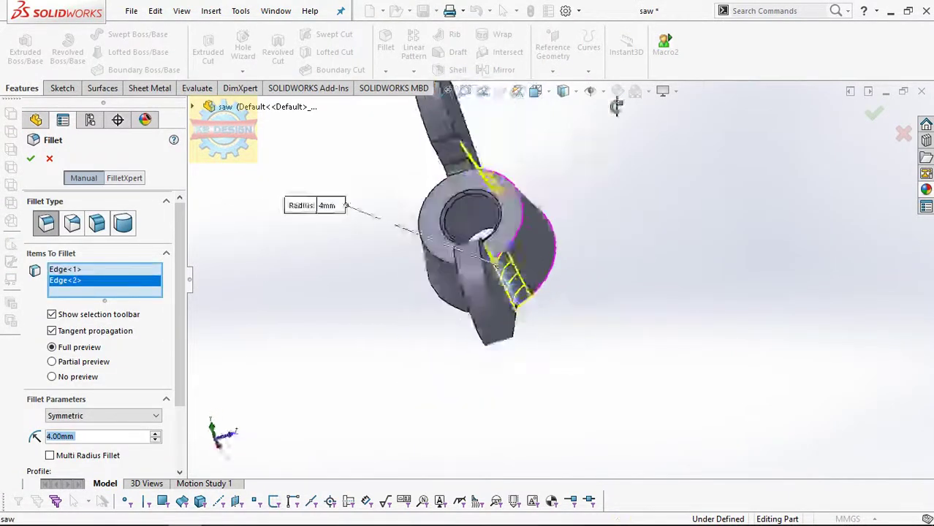
pyautogui.click(512, 296)
pyautogui.click(514, 298)
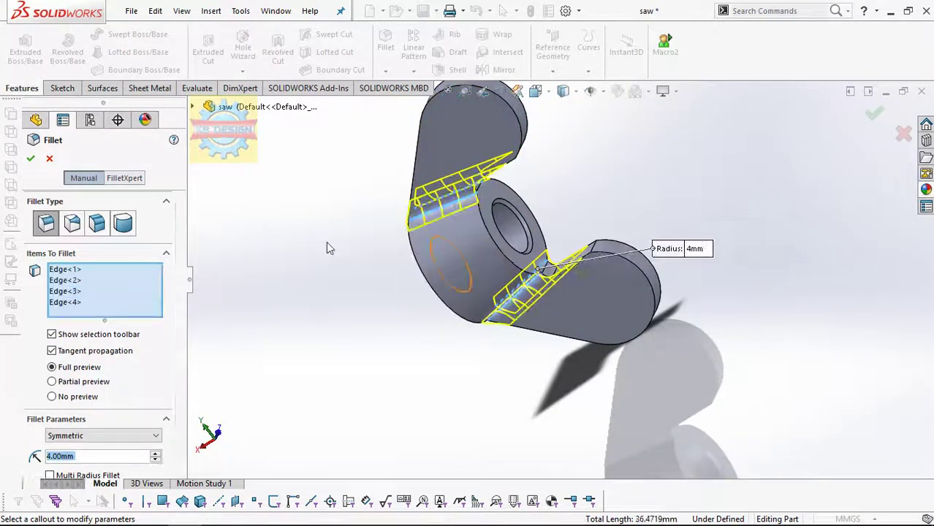
pyautogui.press('Return')
pyautogui.moveTo(400, 235); pyautogui.dragTo(400, 189, button='middle')
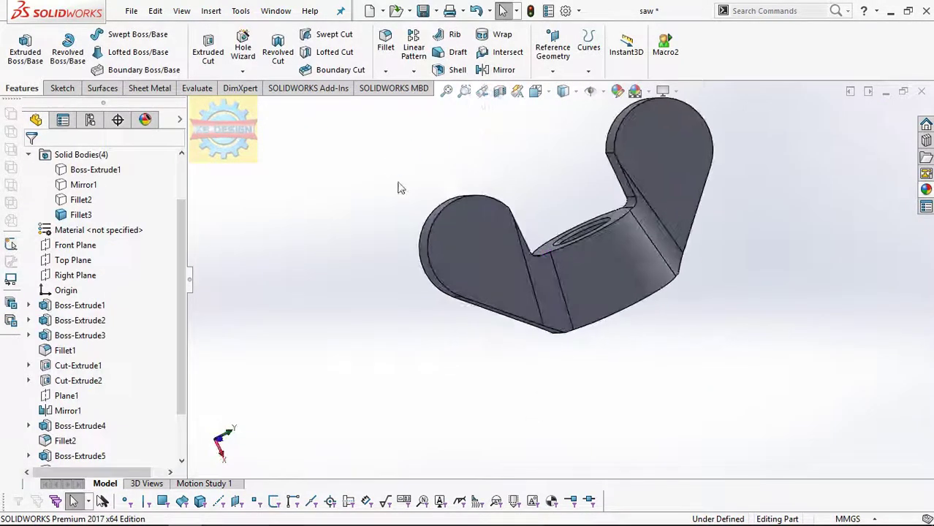
# Show the hidden frame bodies again and view the whole saw from the front.
pyautogui.click(84, 169)
pyautogui.keyDown('shift'); pyautogui.click(81, 200); pyautogui.keyUp('shift')
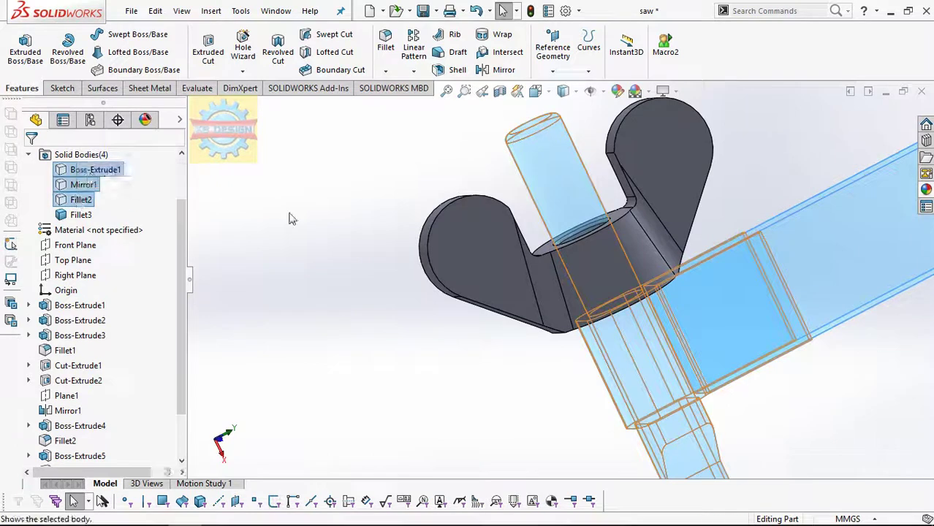
pyautogui.click(150, 177)
pyautogui.press('f')
pyautogui.hotkey('ctrl', '1')
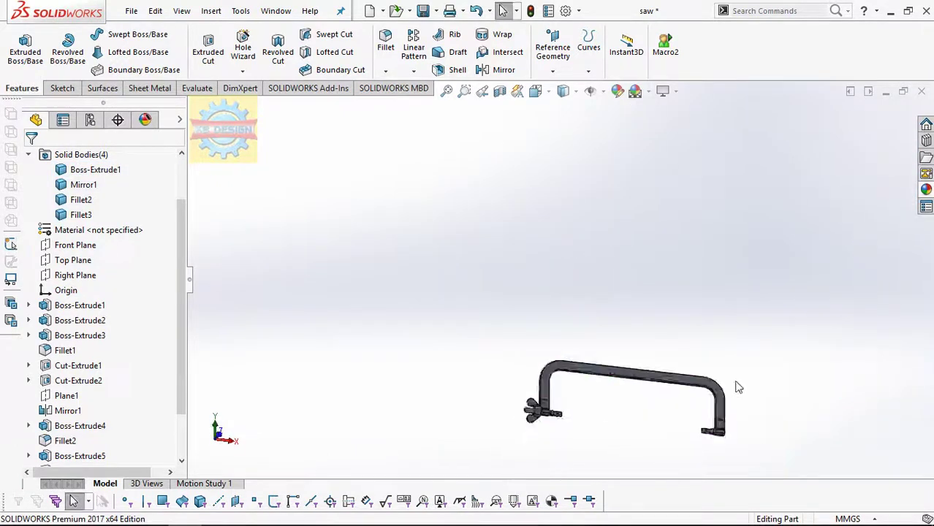
# Replace the Cut-Extrude2 hole with a 4 mm boss extrusion of its kept sketch.
pyautogui.scroll(-3, 192, 367)
pyautogui.scroll(-2, 84, 423)
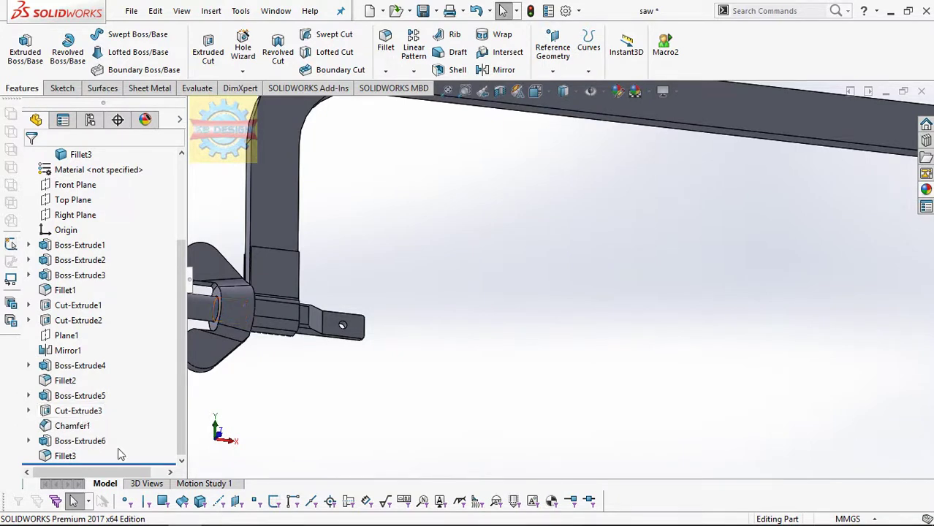
pyautogui.click(77, 368)
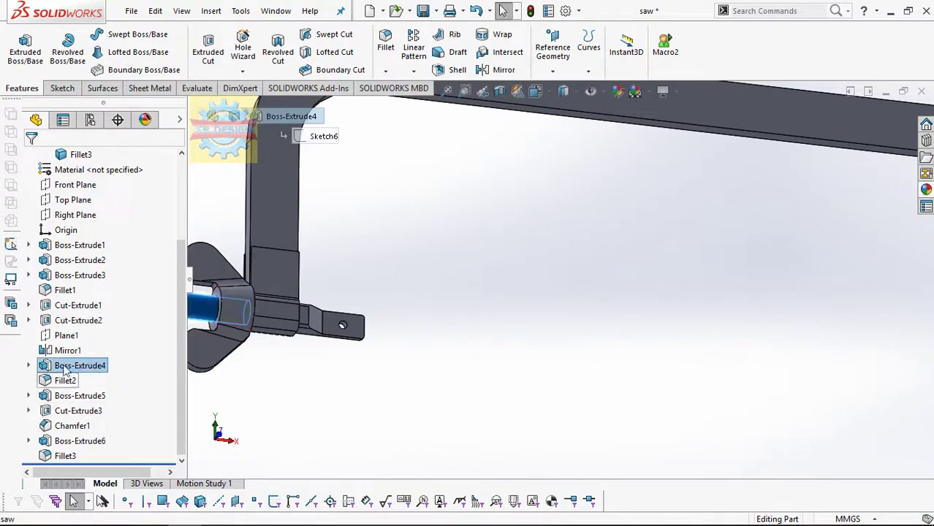
pyautogui.click(90, 322)
pyautogui.press('Delete')
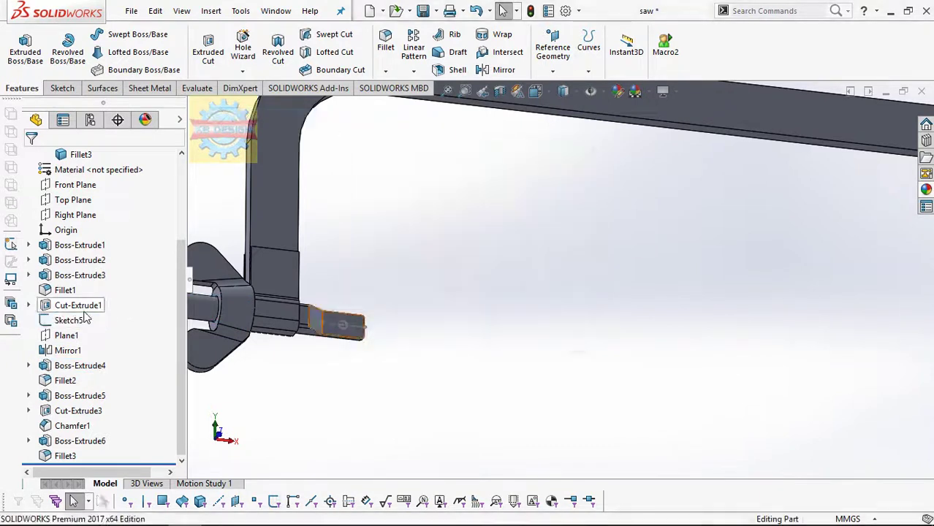
pyautogui.click(25, 47)
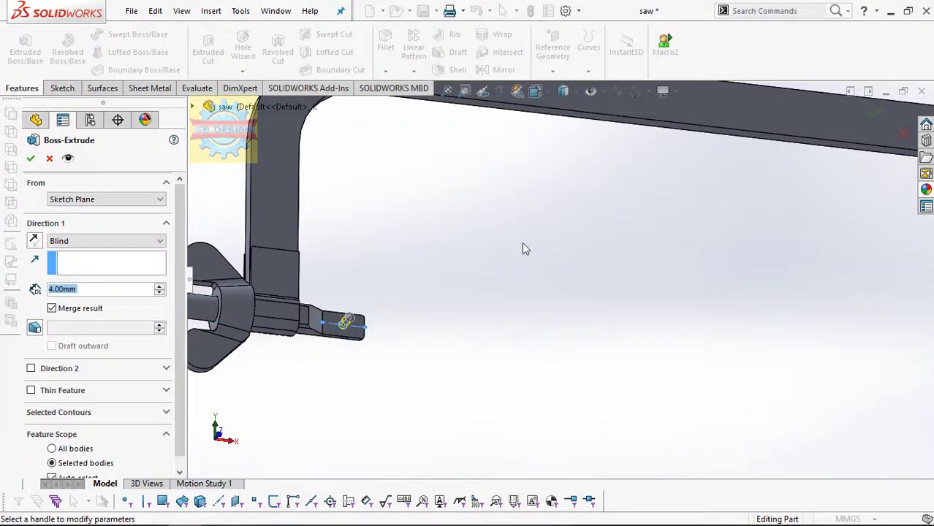
pyautogui.click(31, 158)
# Move Boss-Extrude7 to sit right after Cut-Extrude1 in the feature tree.
pyautogui.scroll(5, 589, 288)
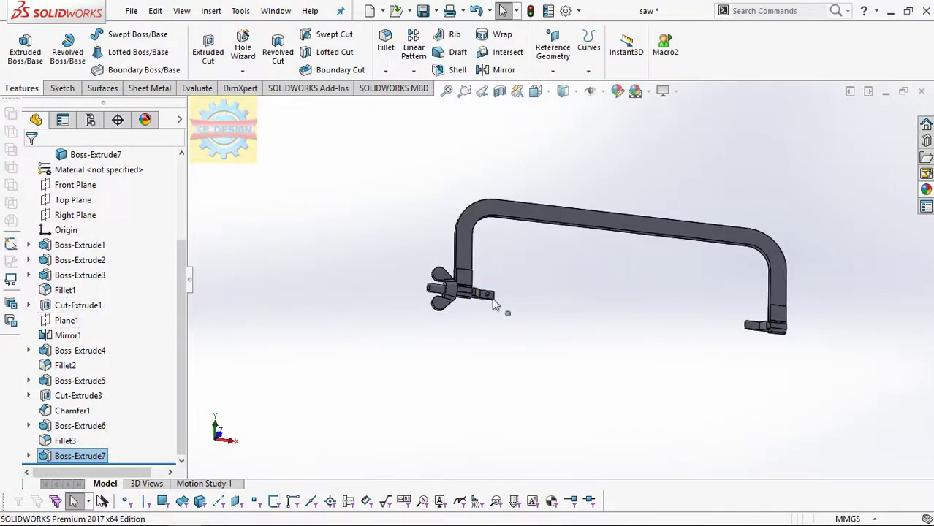
pyautogui.click(76, 306)
pyautogui.moveTo(84, 462)
pyautogui.mouseDown()
pyautogui.moveTo(95, 307)
pyautogui.moveTo(99, 322)
pyautogui.mouseUp()
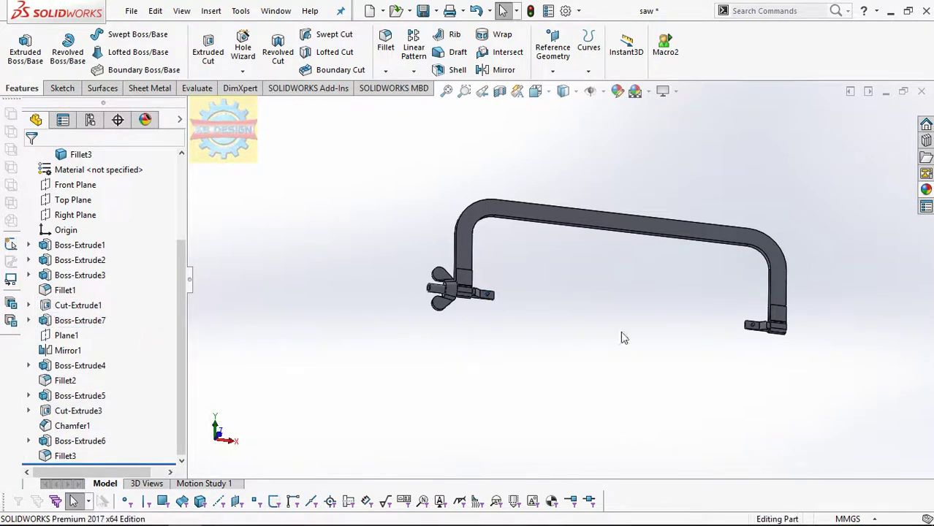
pyautogui.moveTo(453, 333); pyautogui.dragTo(679, 395, button='middle')
pyautogui.scroll(3, 685, 355)
pyautogui.moveTo(686, 355); pyautogui.dragTo(427, 250, button='middle')
pyautogui.scroll(-5, 342, 327)
# Start a sketch on the frame's left tab face and view it from the front.
pyautogui.click(340, 323)
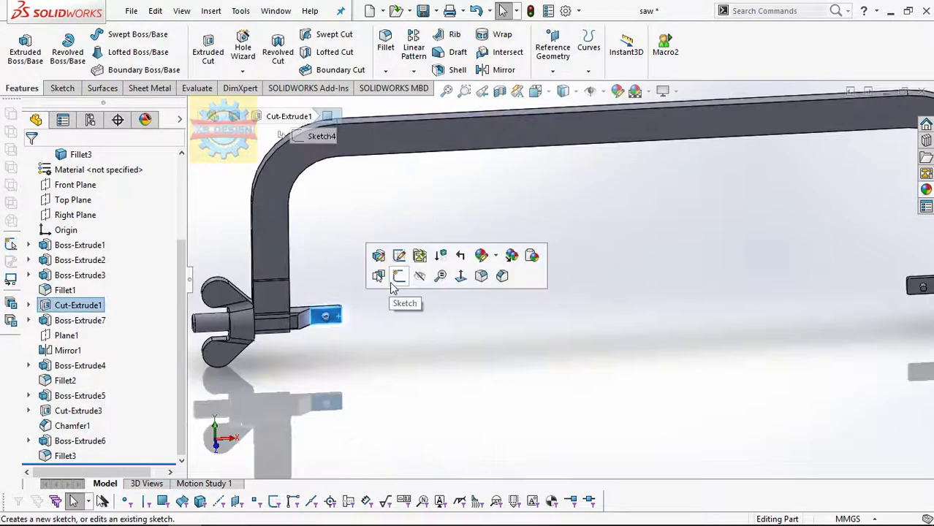
pyautogui.click(397, 276)
pyautogui.click(103, 35)
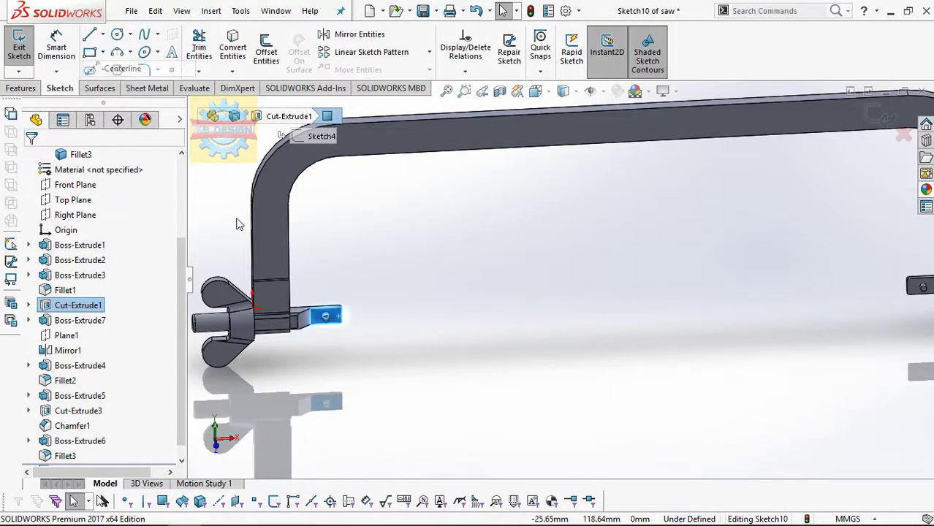
pyautogui.click(125, 64)
pyautogui.press('Escape')
pyautogui.press('space')
pyautogui.click(537, 294)
# Draw a construction centerline between the two tab hole centres.
pyautogui.click(103, 34)
pyautogui.click(125, 64)
pyautogui.click(381, 336)
pyautogui.scroll(2, 823, 285)
pyautogui.scroll(2, 828, 289)
pyautogui.scroll(-4, 826, 289)
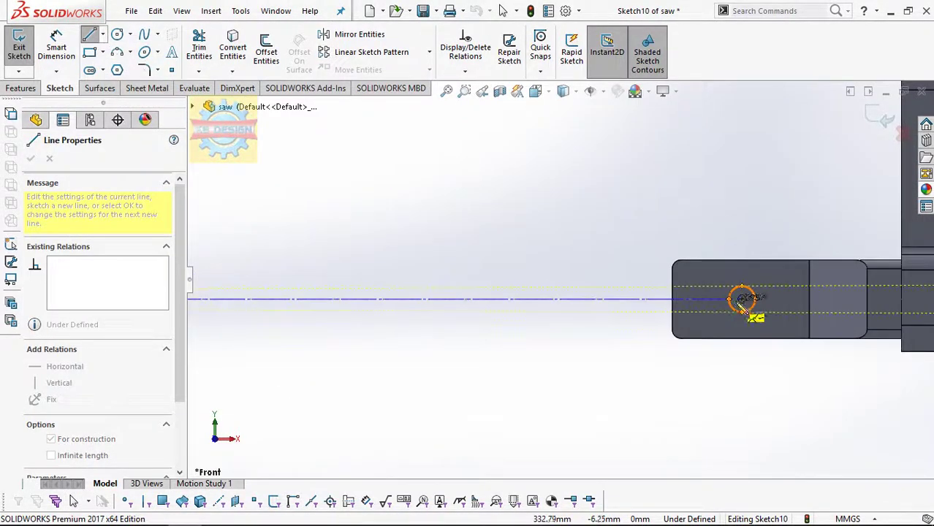
pyautogui.click(741, 299)
pyautogui.scroll(-1, 688, 302)
pyautogui.scroll(3, 695, 303)
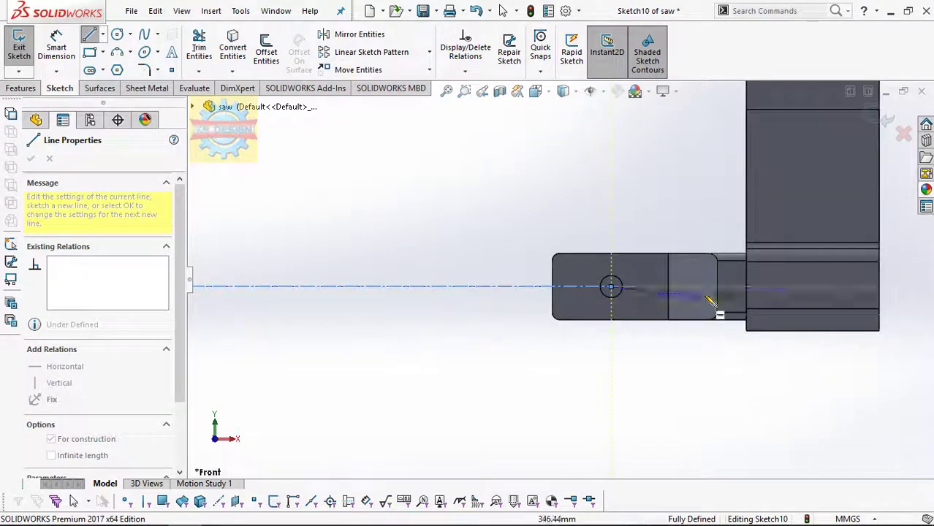
pyautogui.scroll(2, 709, 302)
pyautogui.press('Escape')
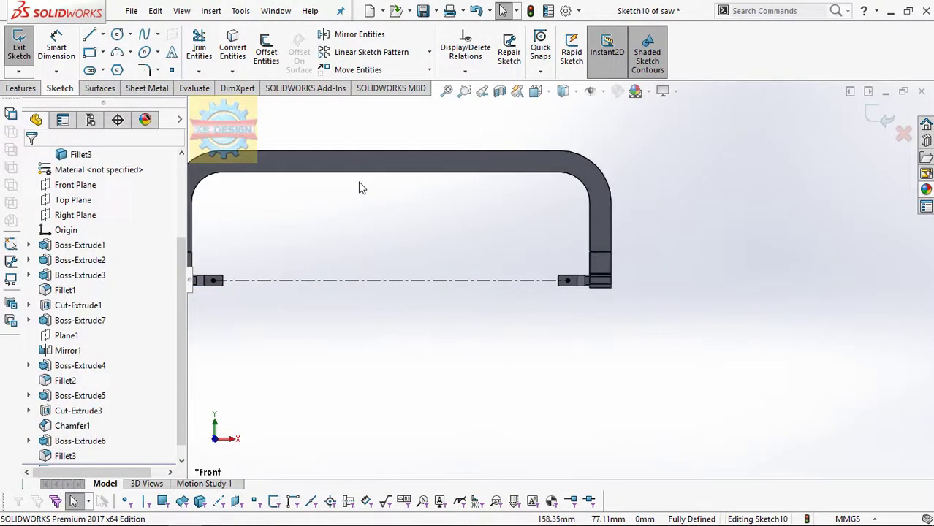
# Draw a center rectangle centred on the centerline.
pyautogui.click(103, 52)
pyautogui.click(128, 86)
pyautogui.click(390, 281)
pyautogui.click(582, 257)
pyautogui.press('Escape')
# Dimension the rectangle 314 mm long and 13 mm high.
pyautogui.press('d')
pyautogui.click(351, 303)
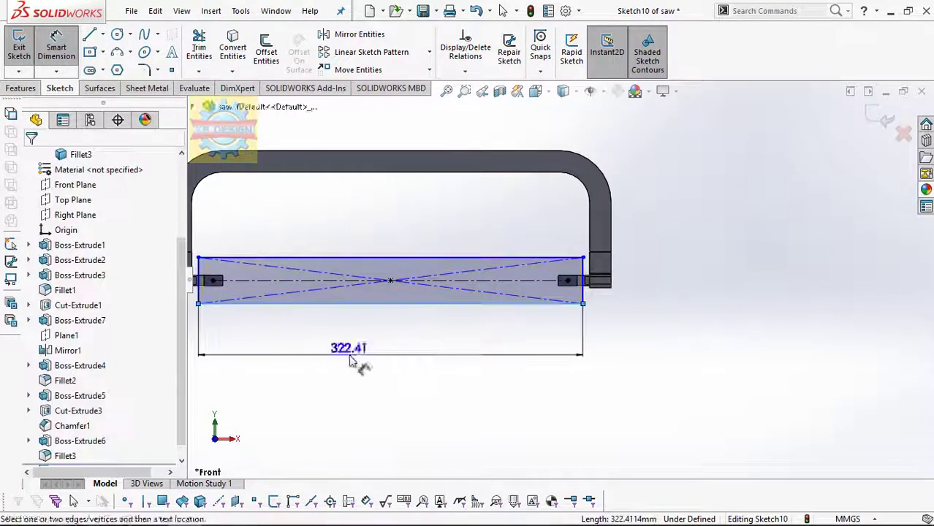
pyautogui.click(351, 360)
pyautogui.write('314')
pyautogui.press('Return')
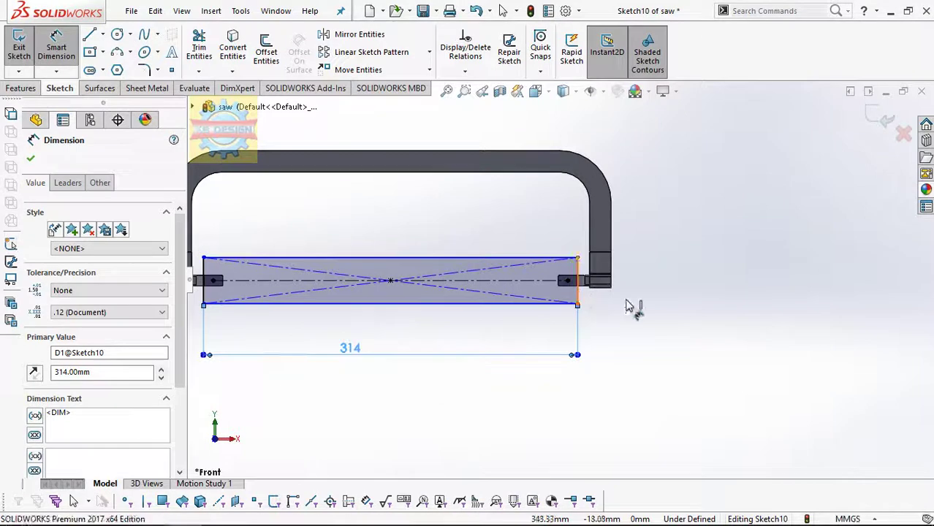
pyautogui.click(583, 295)
pyautogui.click(645, 305)
pyautogui.write('13')
pyautogui.press('Return')
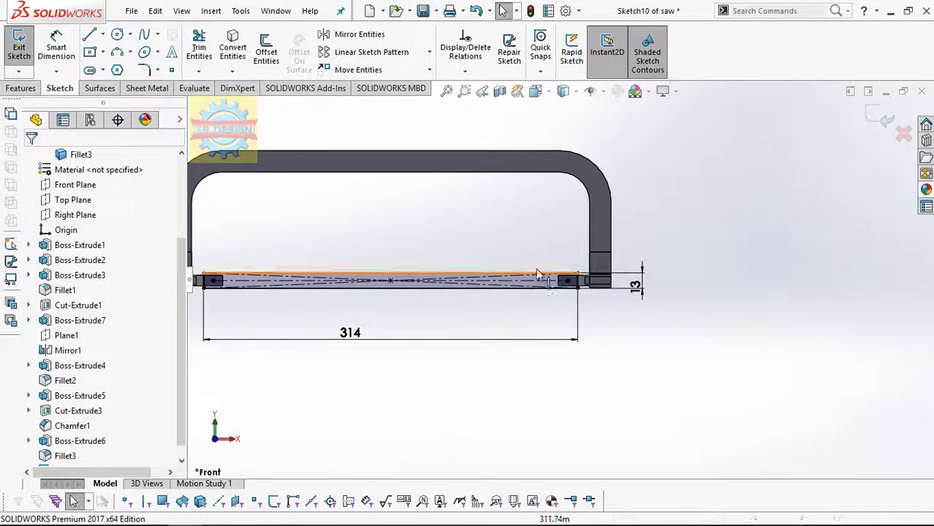
# Extrude the blade rectangle 0.55 mm as a separate, unmerged body.
pyautogui.click(22, 89)
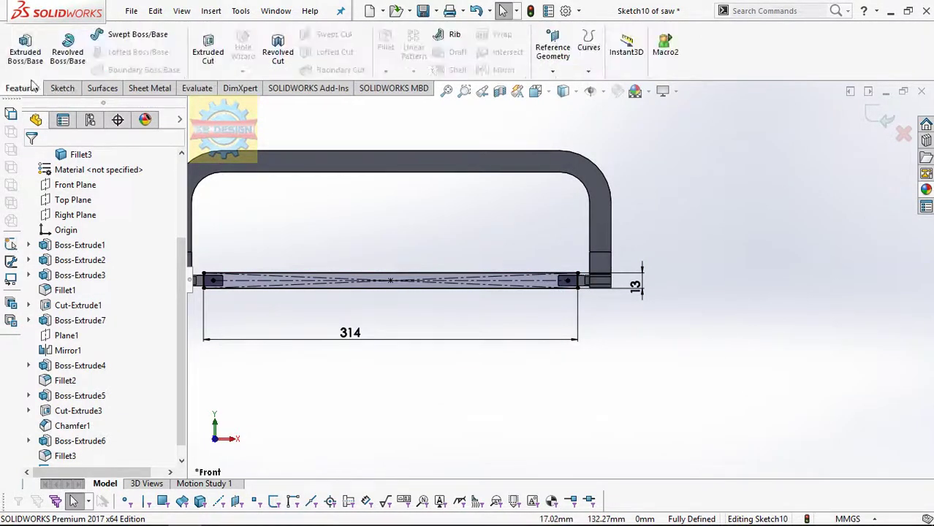
pyautogui.click(25, 53)
pyautogui.write('0.55')
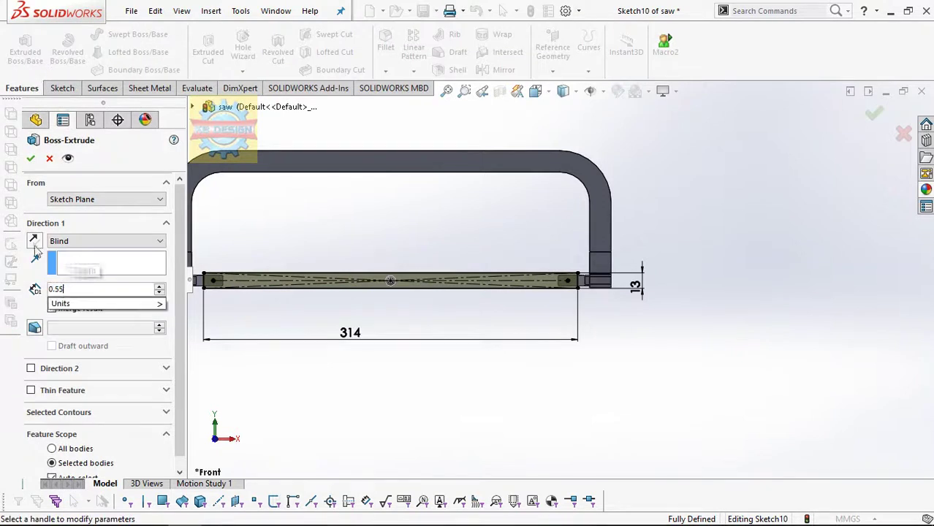
pyautogui.click(71, 309)
pyautogui.click(31, 159)
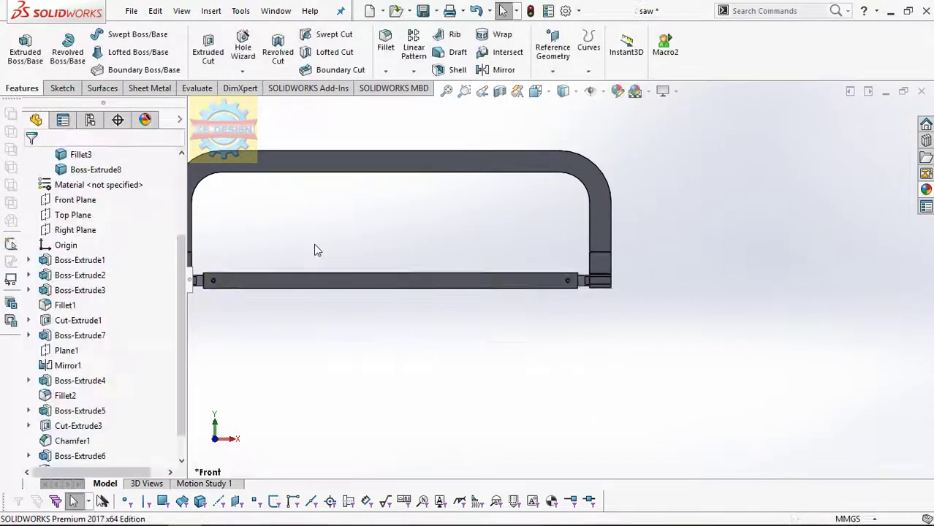
pyautogui.scroll(2, 121, 230)
pyautogui.scroll(1, 121, 231)
# Hide the frame bodies so only the blade remains, and start a sketch on the blade face.
pyautogui.click(121, 231)
pyautogui.keyDown('shift'); pyautogui.click(81, 275); pyautogui.keyUp('shift')
pyautogui.click(164, 251)
pyautogui.scroll(-5, 380, 282)
pyautogui.click(347, 281)
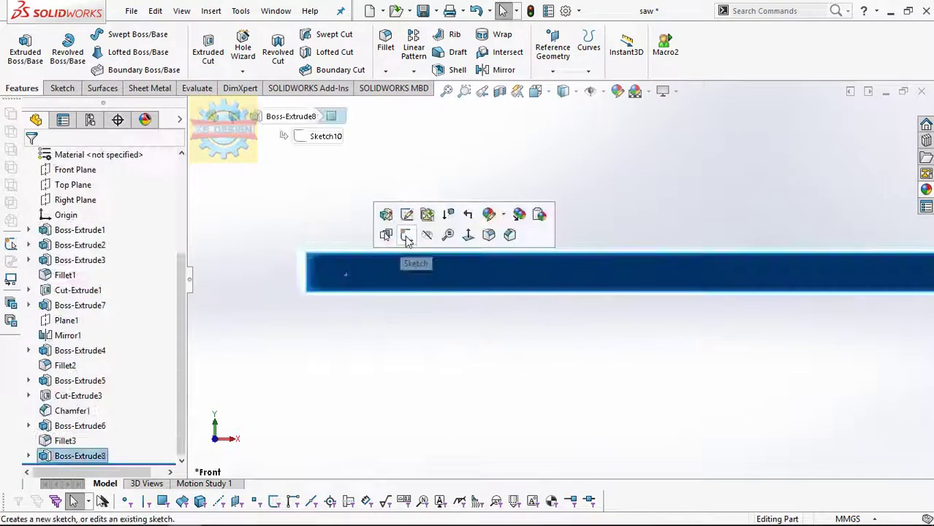
pyautogui.click(405, 235)
# Draw a three-point arc at the blade's left end and give it a 6.73 radius.
pyautogui.click(117, 52)
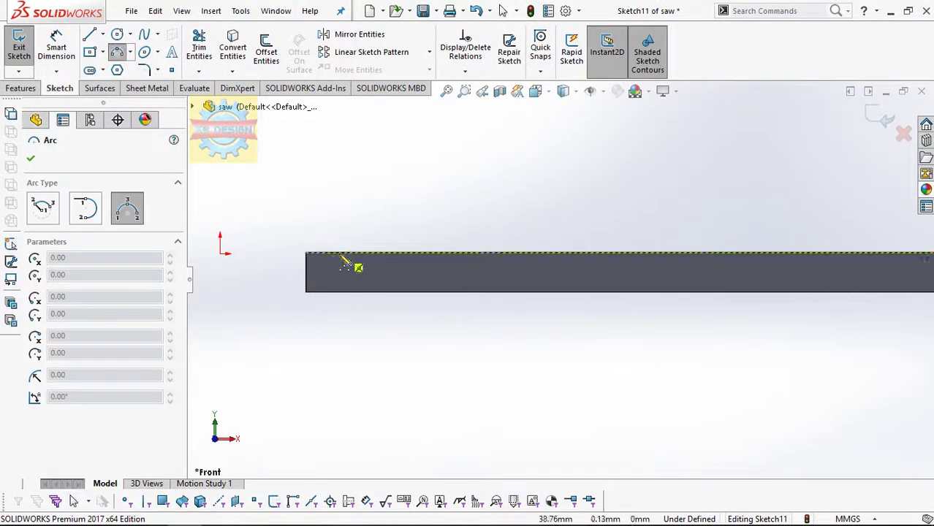
pyautogui.click(329, 310)
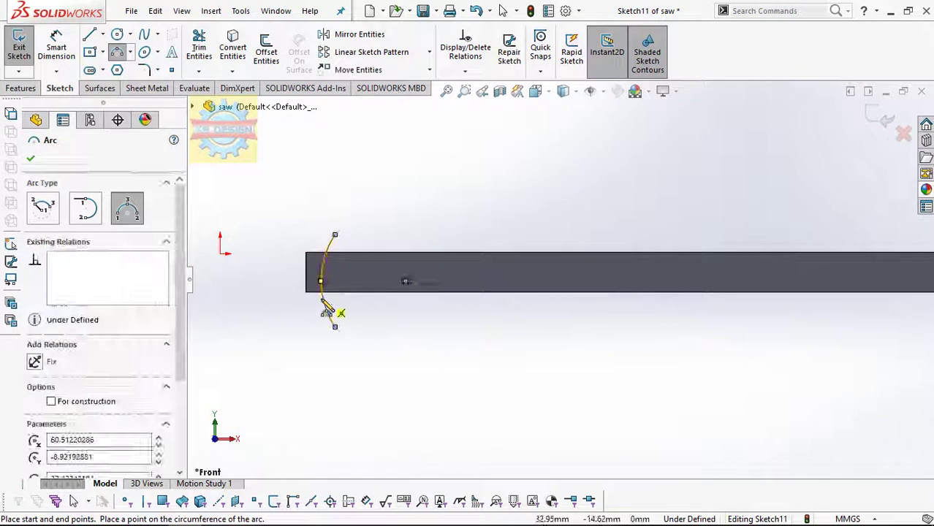
pyautogui.press('Escape')
pyautogui.click(465, 71)
pyautogui.click(482, 99)
pyautogui.click(406, 282)
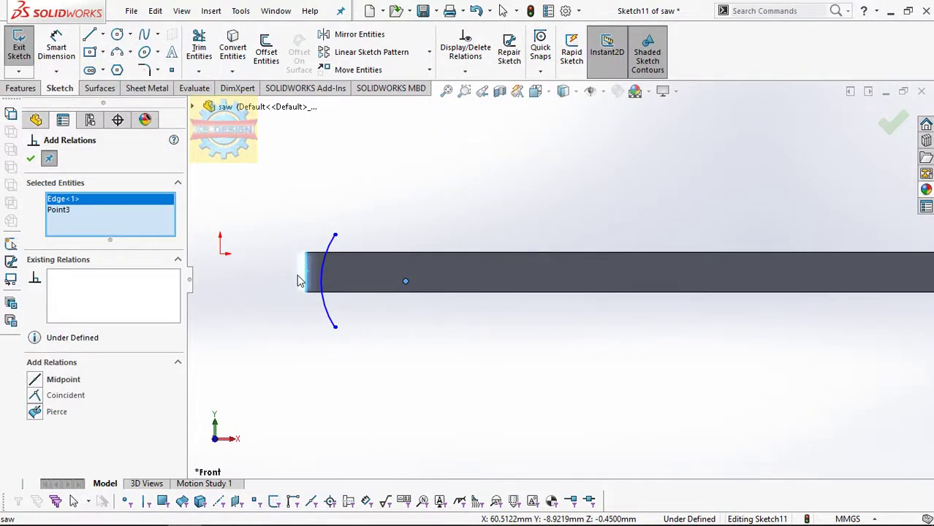
pyautogui.click(306, 273)
pyautogui.click(101, 222)
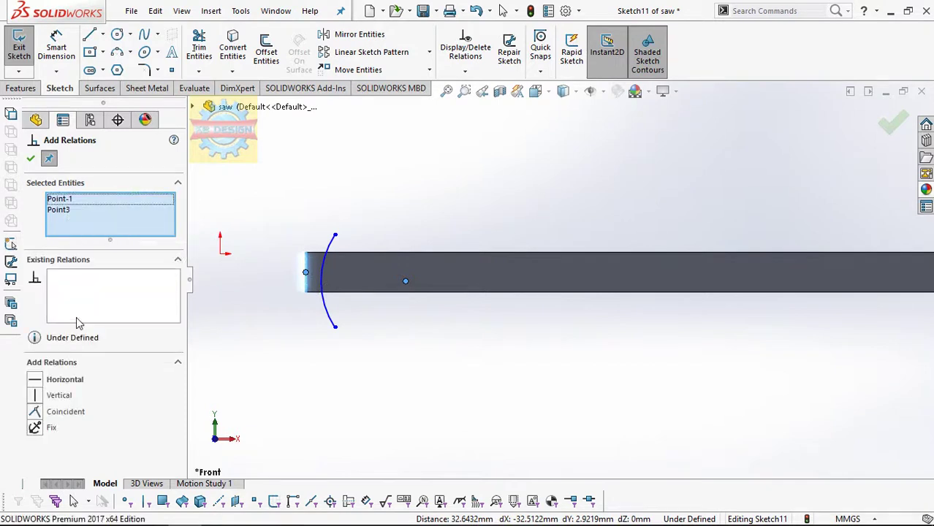
pyautogui.click(56, 48)
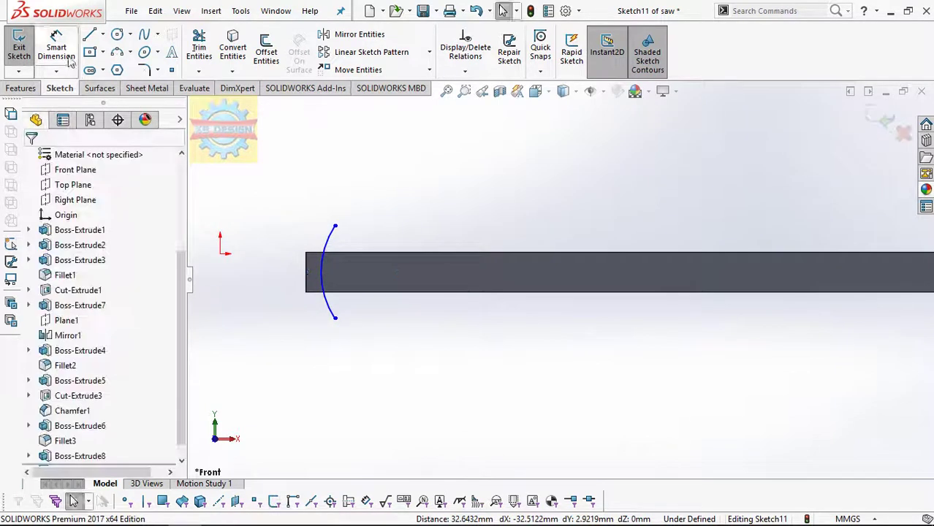
pyautogui.click(326, 271)
pyautogui.click(364, 277)
pyautogui.write('6.73')
pyautogui.press('Return')
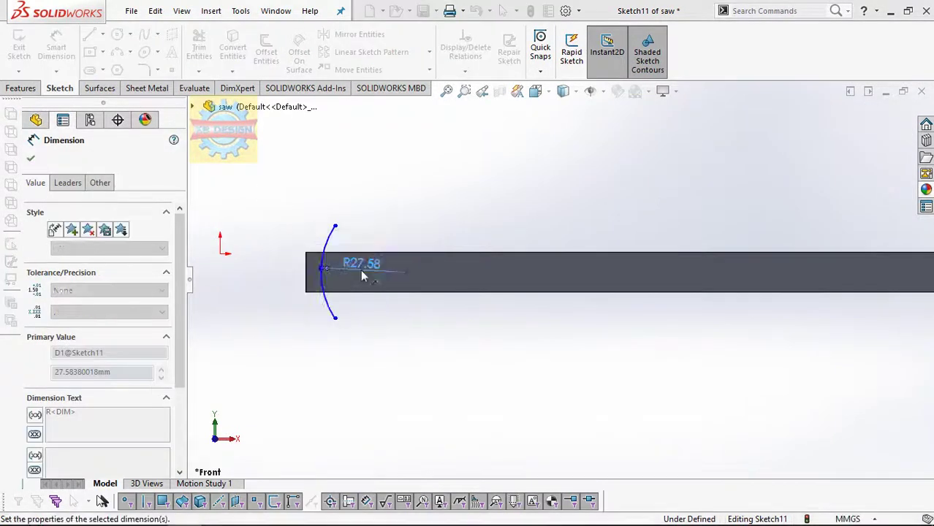
pyautogui.press('Escape')
# Make the arc tangent to the blade's left edge and align its endpoints vertically.
pyautogui.click(445, 90)
pyautogui.click(465, 71)
pyautogui.click(472, 103)
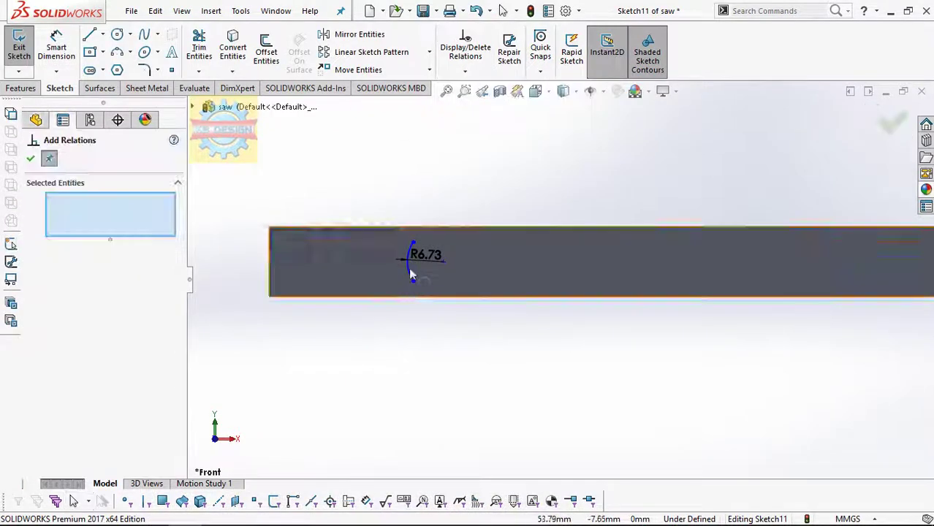
pyautogui.click(409, 268)
pyautogui.click(271, 265)
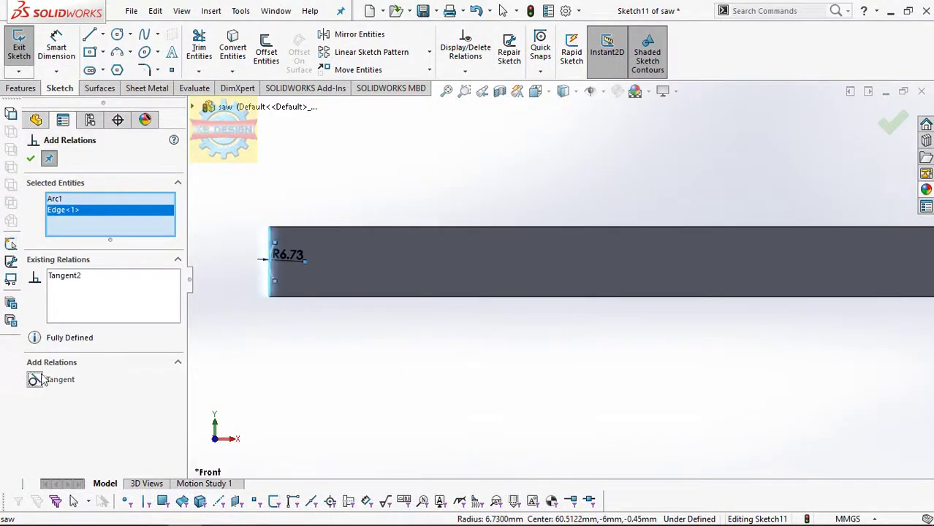
pyautogui.press('Escape')
pyautogui.click(294, 228)
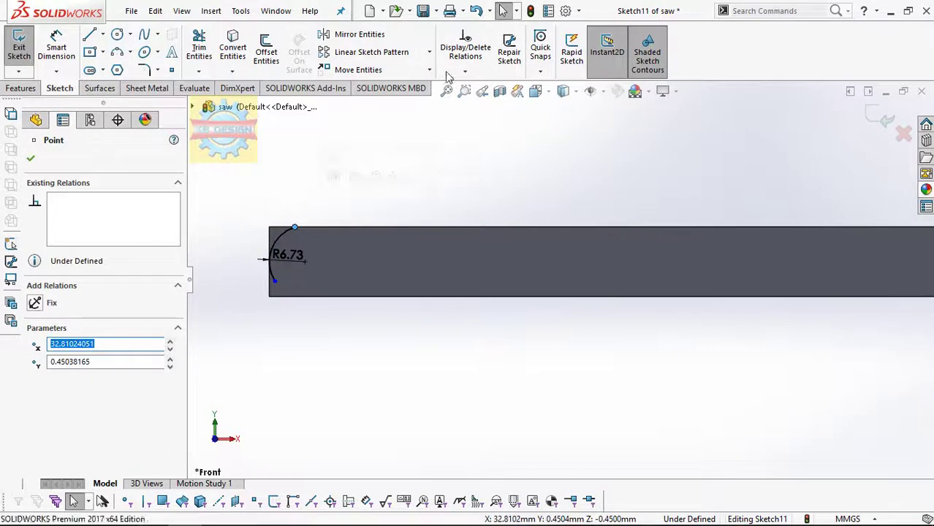
pyautogui.keyDown('ctrl'); pyautogui.click(274, 280); pyautogui.keyUp('ctrl')
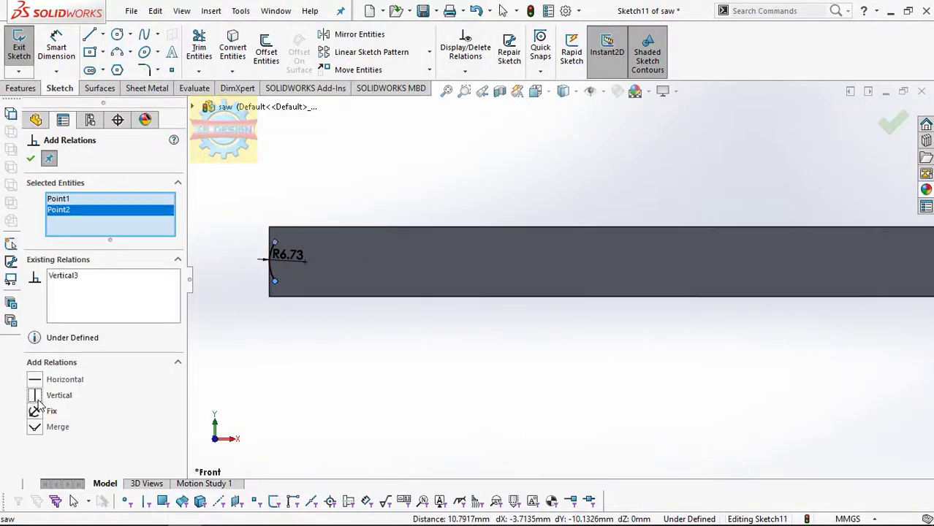
pyautogui.click(34, 395)
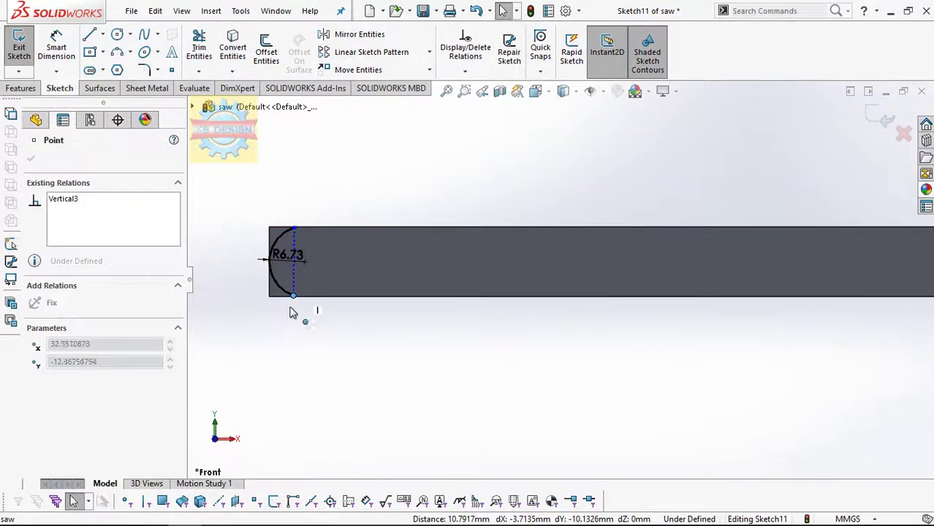
pyautogui.click(295, 296)
pyautogui.click(308, 317)
# Close the profile with lines left of the arc and extrude-cut it 0.55 mm deep.
pyautogui.press('l')
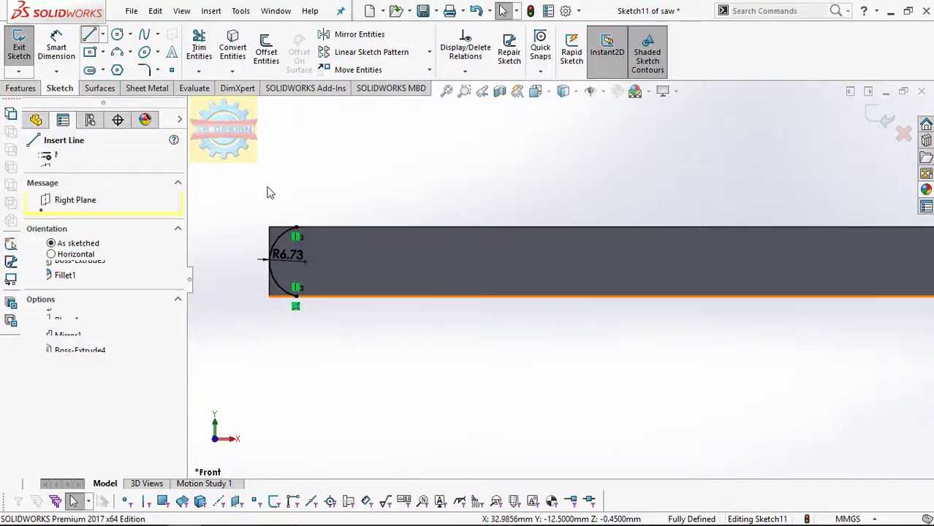
pyautogui.click(296, 228)
pyautogui.click(250, 228)
pyautogui.click(250, 296)
pyautogui.click(296, 296)
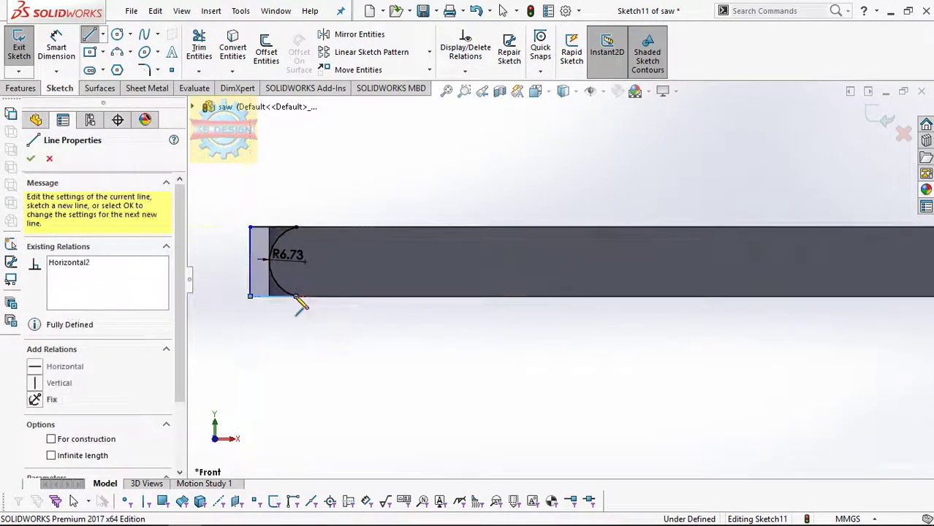
pyautogui.click(20, 88)
pyautogui.click(208, 47)
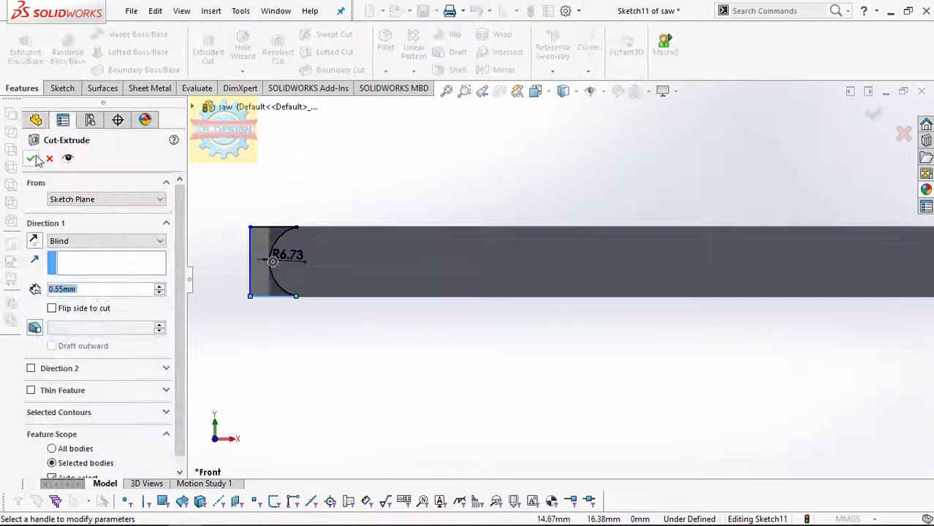
pyautogui.click(31, 158)
# Mirror the cut about Plane1 to round the blade's opposite end.
pyautogui.click(504, 69)
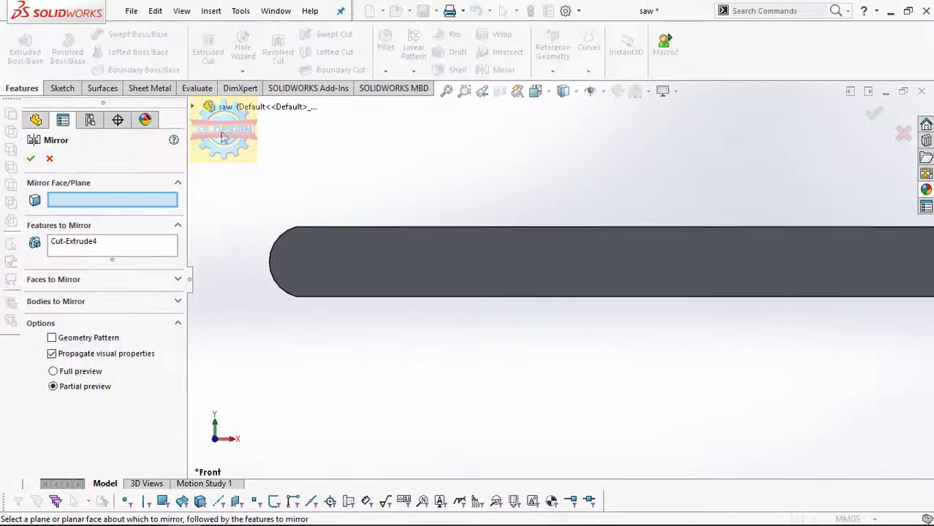
pyautogui.click(192, 107)
pyautogui.click(260, 319)
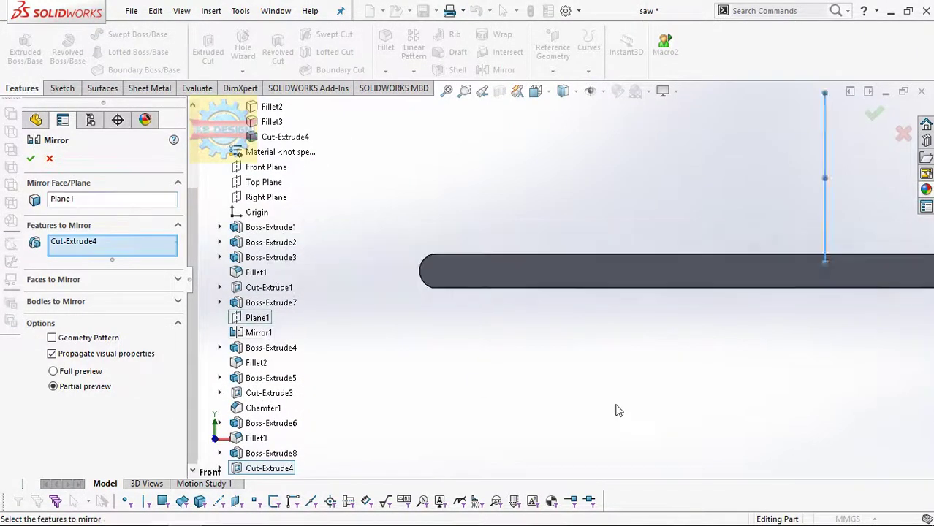
pyautogui.click(31, 158)
# Sketch a Ø4.20 circle near the blade's left end on the blade face.
pyautogui.scroll(-3, 608, 291)
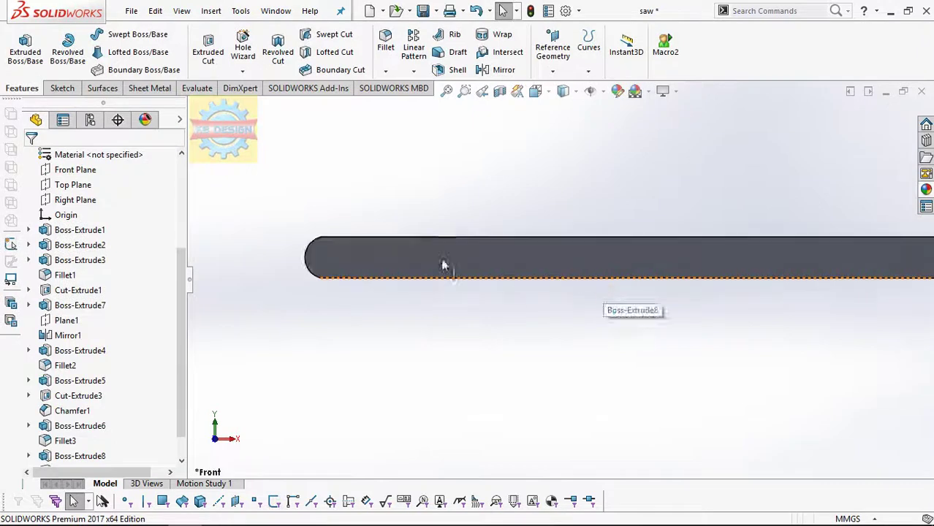
pyautogui.click(442, 264)
pyautogui.click(406, 190)
pyautogui.moveTo(408, 187); pyautogui.dragTo(409, 290, button='right')
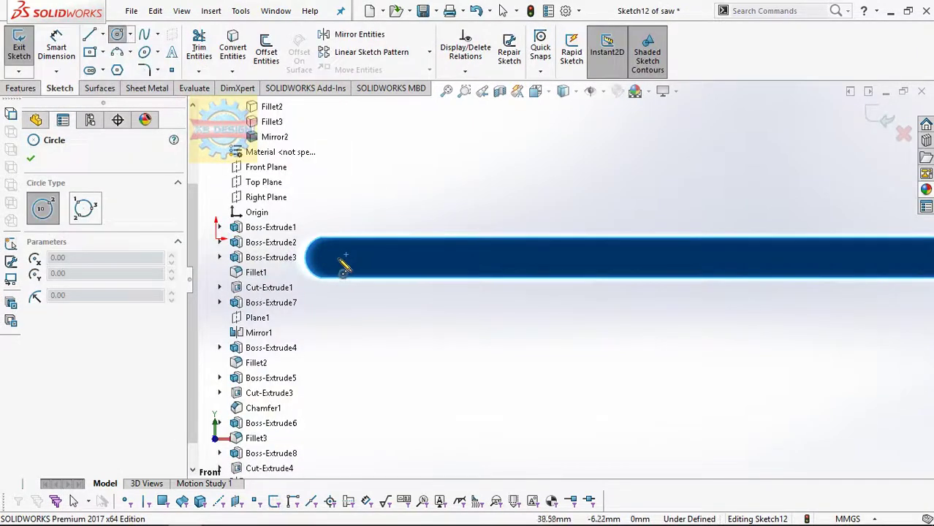
pyautogui.moveTo(399, 266); pyautogui.dragTo(409, 266)
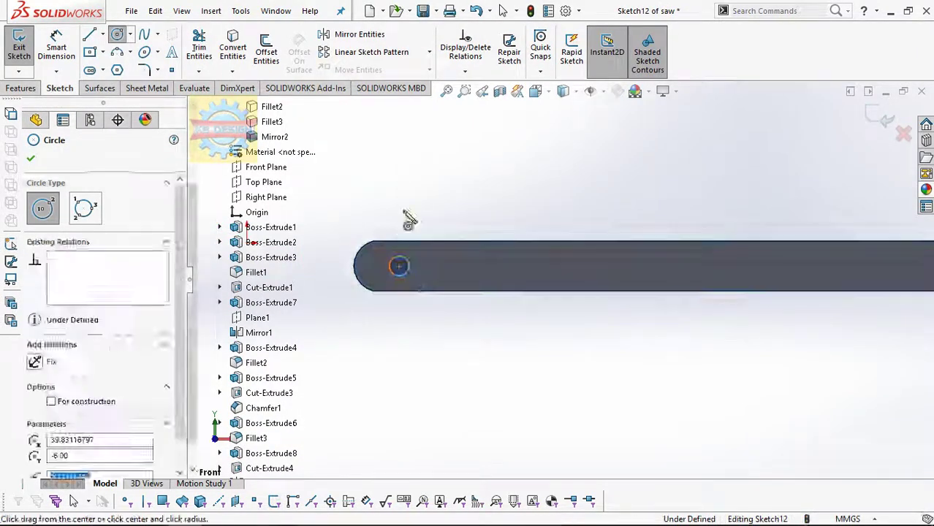
pyautogui.click(401, 265)
pyautogui.click(437, 221)
pyautogui.press('Return')
pyautogui.scroll(1, 448, 220)
pyautogui.scroll(2, 609, 265)
pyautogui.scroll(2, 677, 256)
pyautogui.scroll(-2, 678, 256)
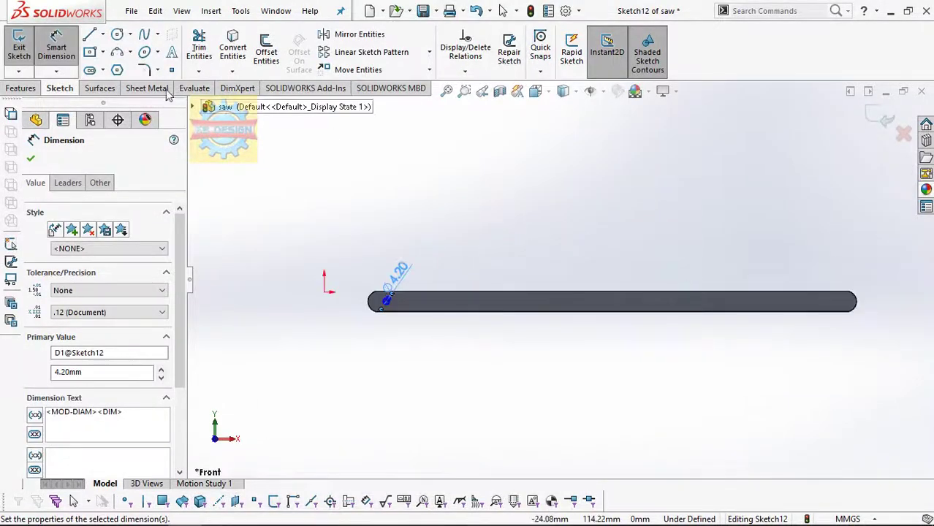
# Draw a vertical centreline at the blade's middle and mirror the circle across it.
pyautogui.press('Escape')
pyautogui.click(89, 35)
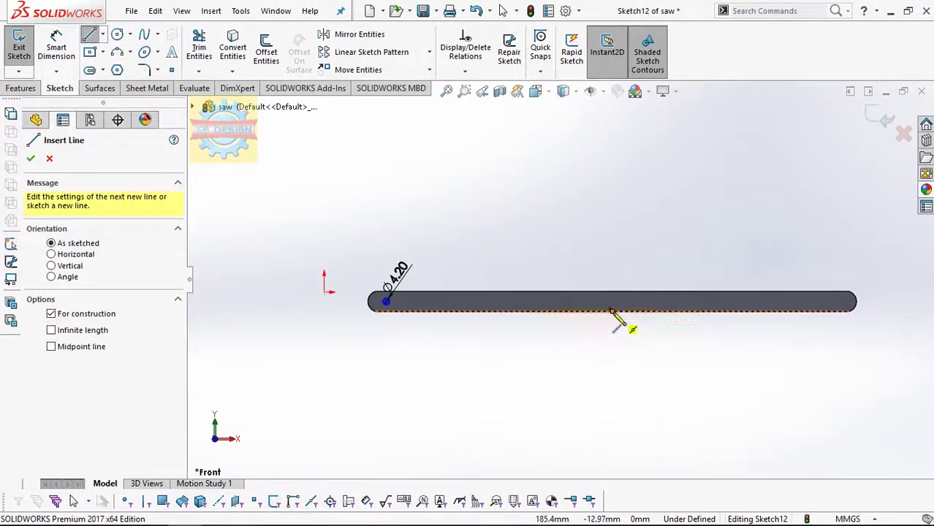
pyautogui.moveTo(613, 311); pyautogui.dragTo(612, 239)
pyautogui.press('Escape')
pyautogui.click(359, 35)
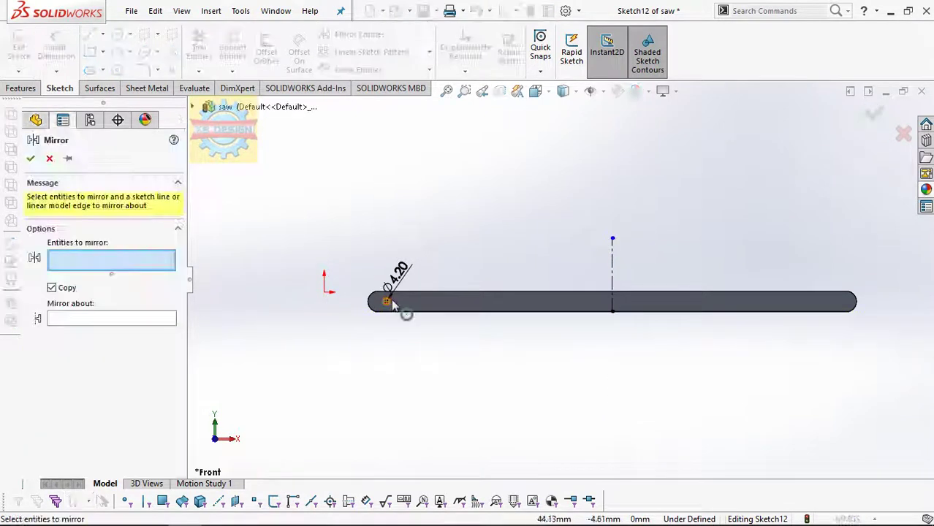
pyautogui.click(392, 304)
pyautogui.click(613, 272)
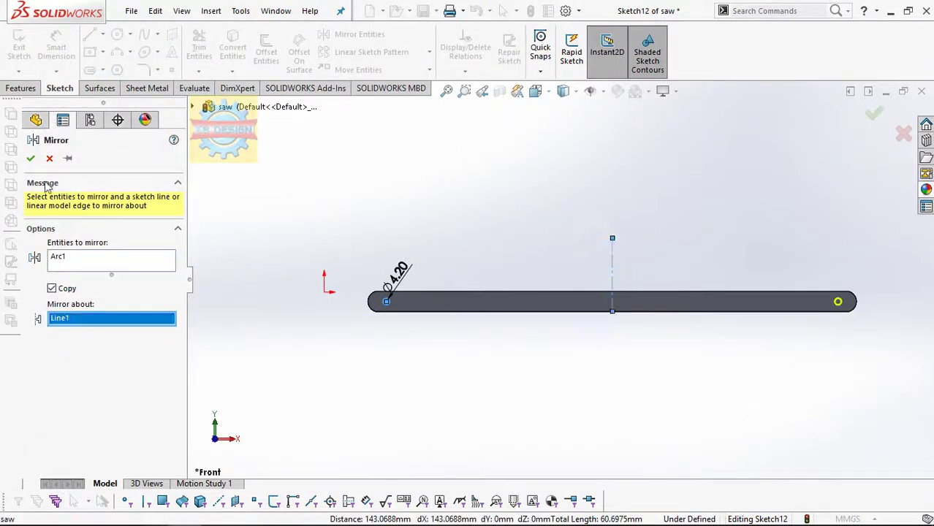
pyautogui.click(30, 158)
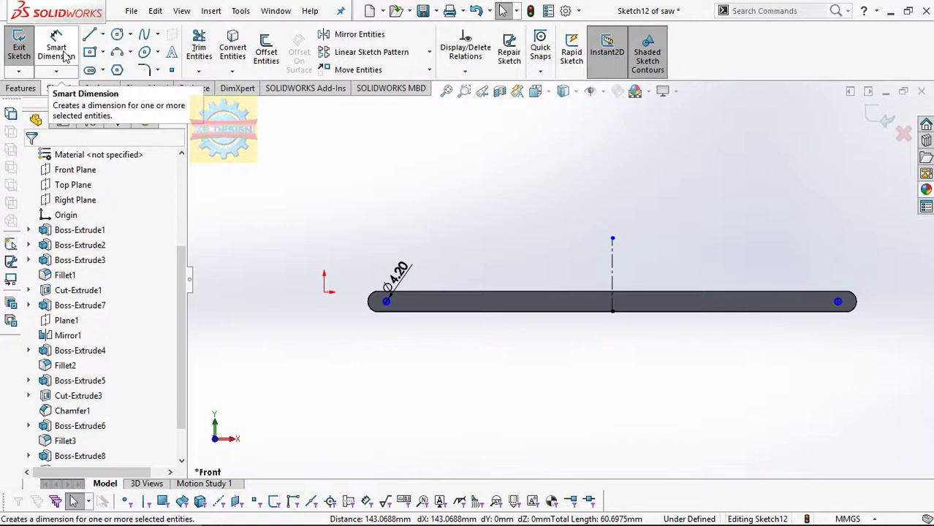
# Dimension the two circle centres 297 mm apart.
pyautogui.click(64, 56)
pyautogui.click(385, 303)
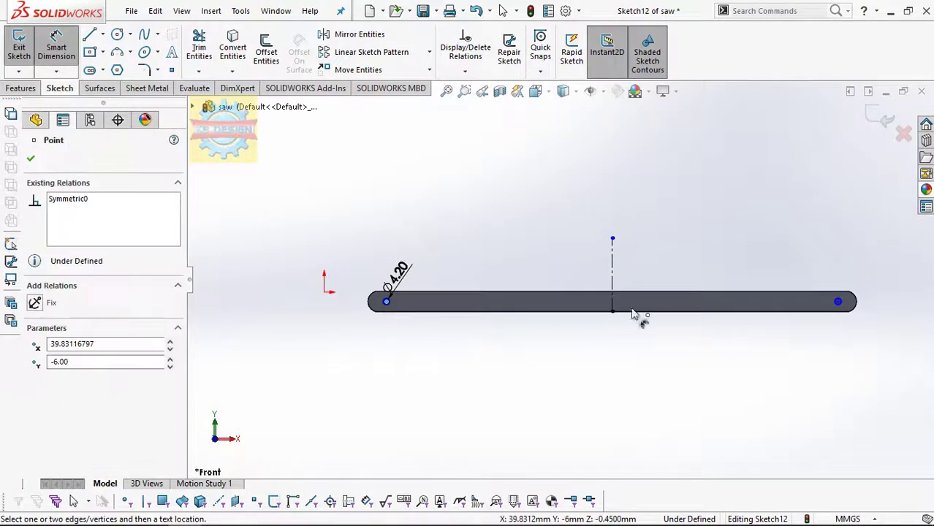
pyautogui.click(839, 303)
pyautogui.click(623, 396)
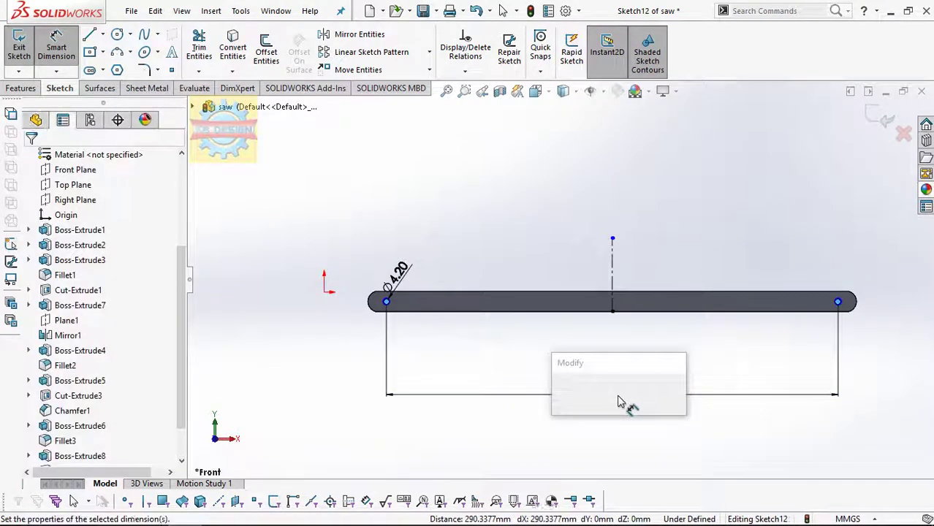
pyautogui.write('297')
pyautogui.press('Return')
# Extrude-cut both circles Through All to make the pin holes.
pyautogui.click(20, 88)
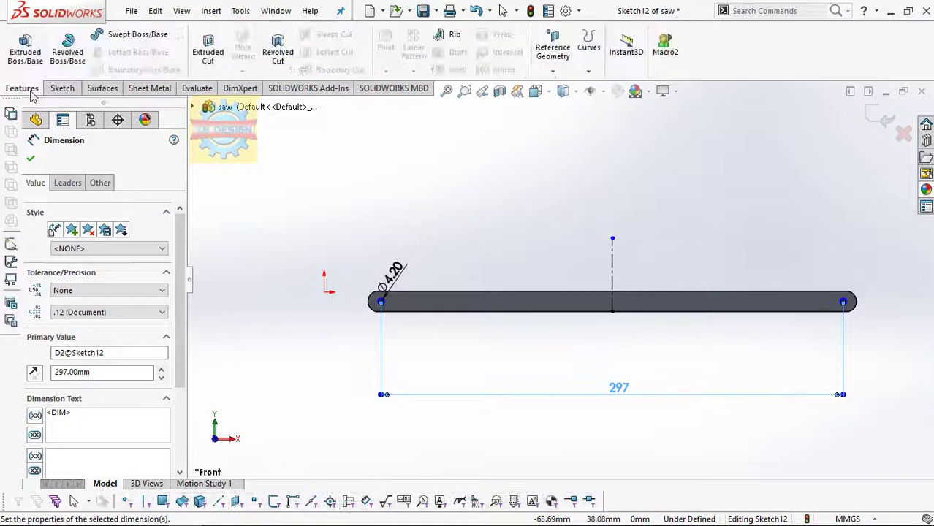
pyautogui.click(203, 64)
pyautogui.click(106, 241)
pyautogui.click(65, 259)
pyautogui.click(30, 158)
pyautogui.scroll(-3, 471, 295)
pyautogui.scroll(-3, 470, 307)
# Sketch a small triangle on the blade's lower edge below the hole.
pyautogui.click(492, 301)
pyautogui.click(532, 261)
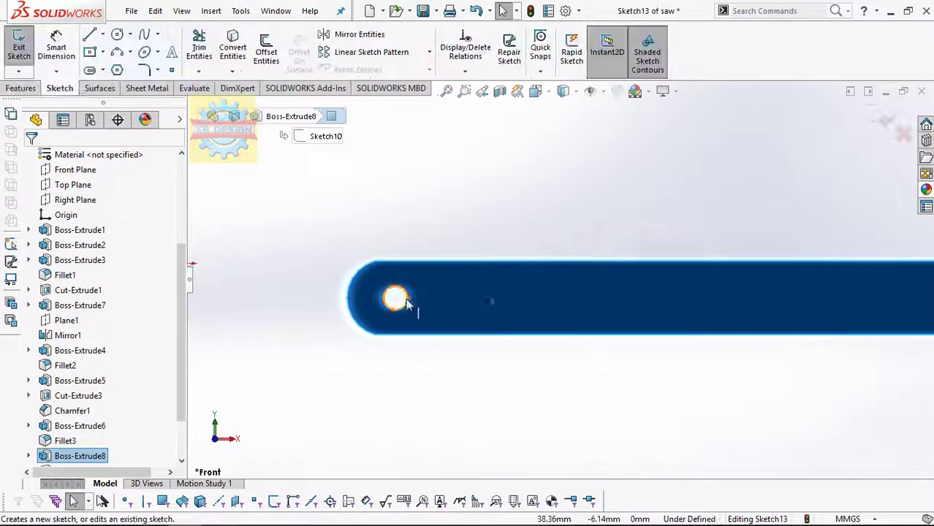
pyautogui.click(89, 34)
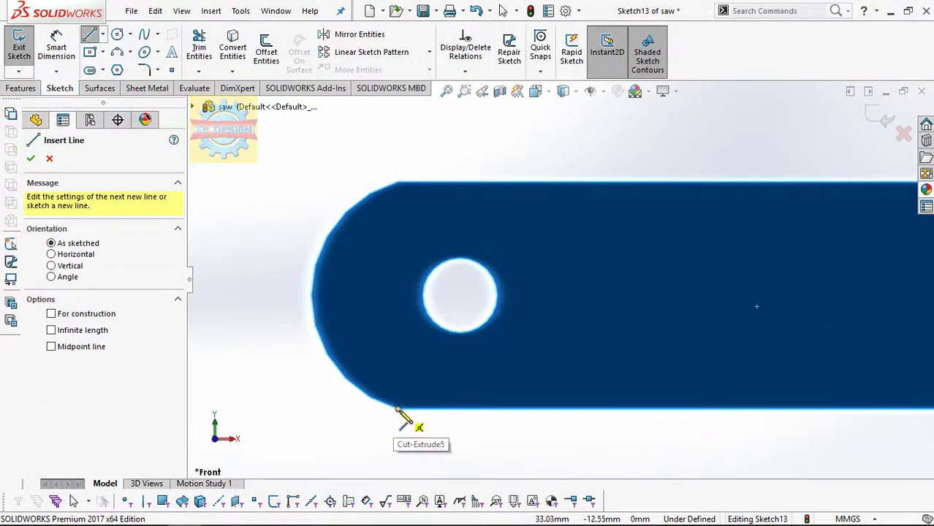
pyautogui.click(397, 409)
pyautogui.click(425, 358)
pyautogui.click(425, 408)
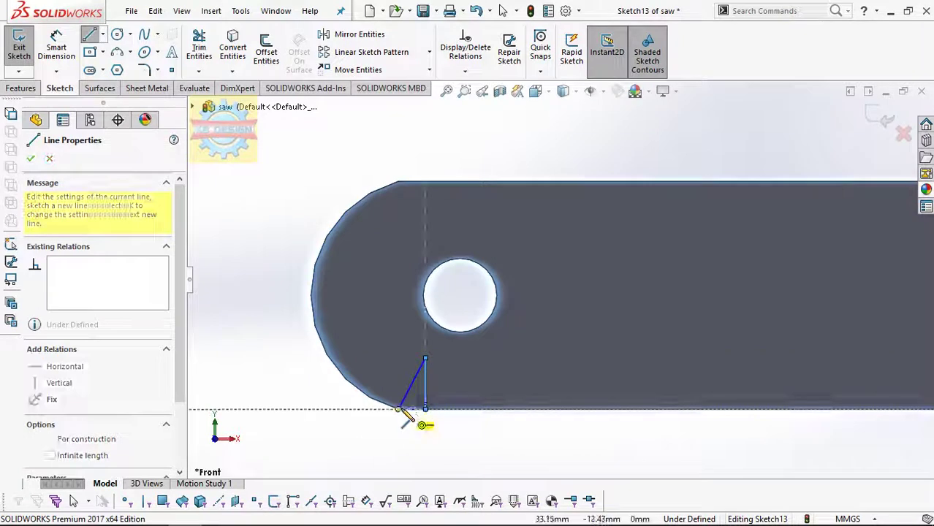
pyautogui.click(396, 410)
# Dimension the triangle with a 0.75 base and 1.50 height.
pyautogui.click(413, 409)
pyautogui.click(415, 442)
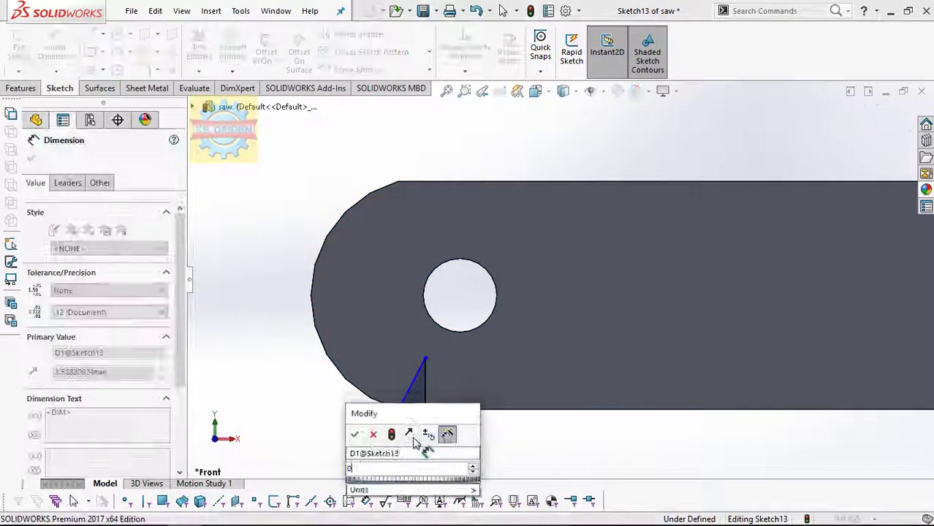
pyautogui.write('.75')
pyautogui.press('Return')
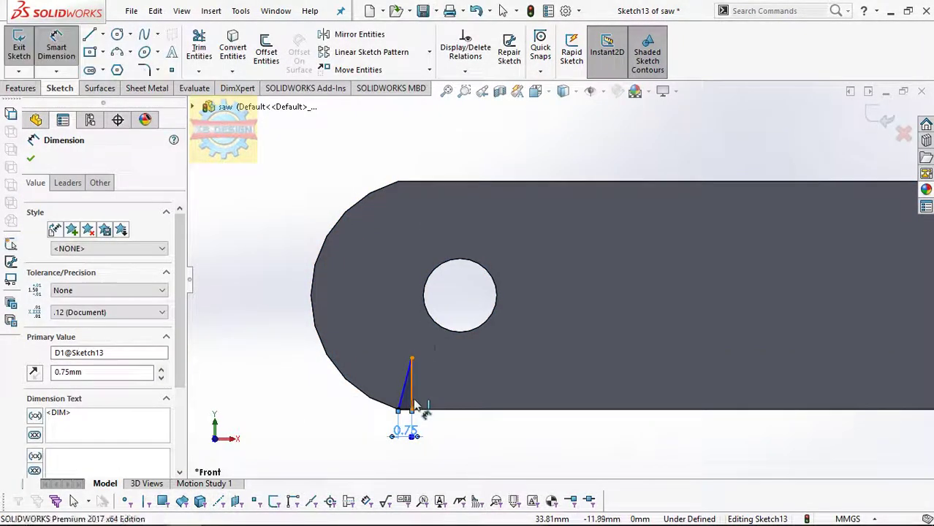
pyautogui.click(413, 398)
pyautogui.click(433, 404)
pyautogui.write('1.5')
pyautogui.press('Return')
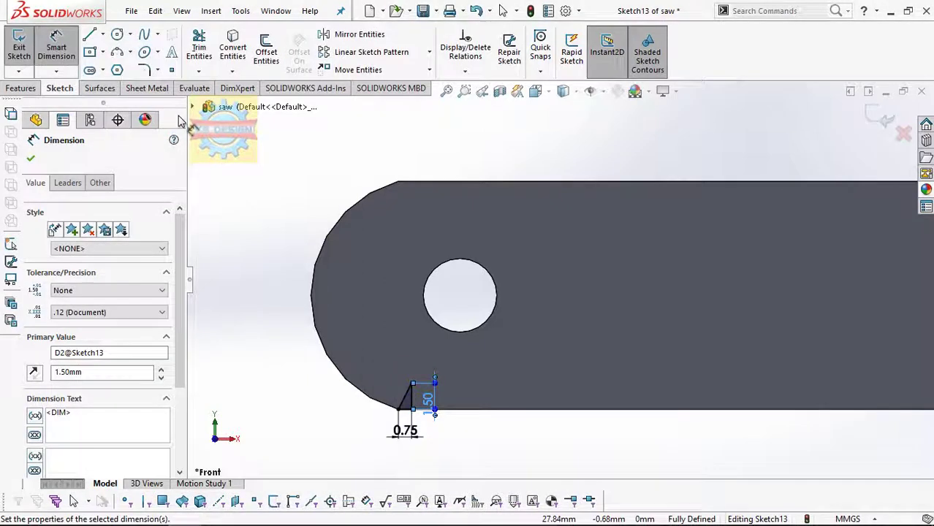
# Round the triangle's tip with a 0.10 fillet and cut the notch 0.55 mm deep.
pyautogui.press('f')
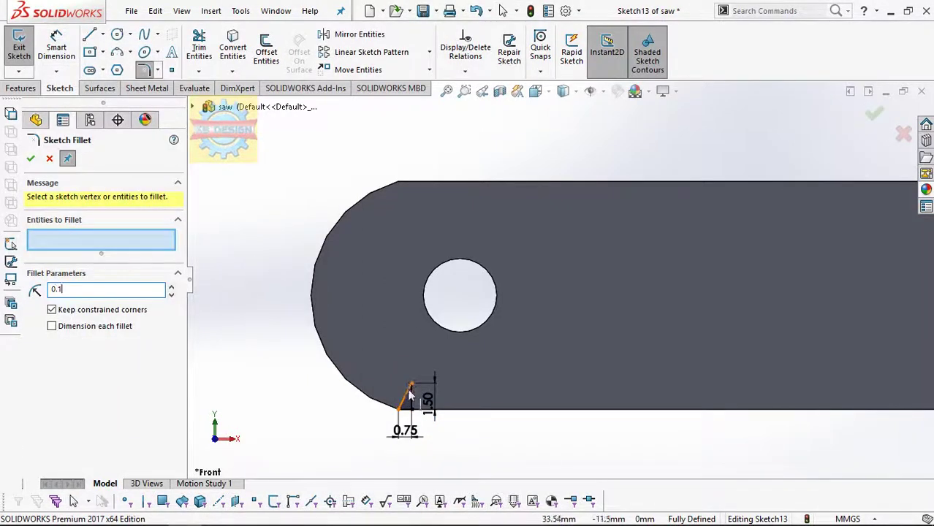
pyautogui.click(412, 386)
pyautogui.click(30, 158)
pyautogui.click(20, 88)
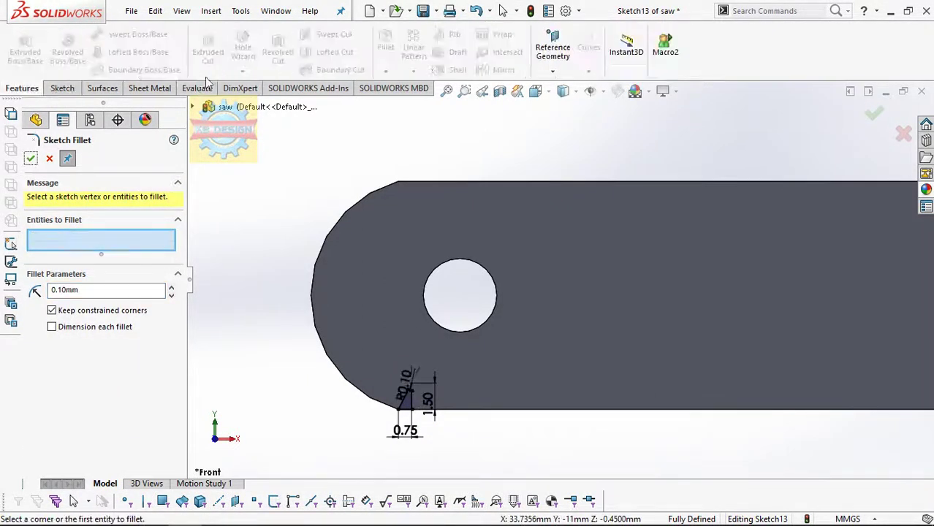
pyautogui.press('Escape')
pyautogui.click(207, 51)
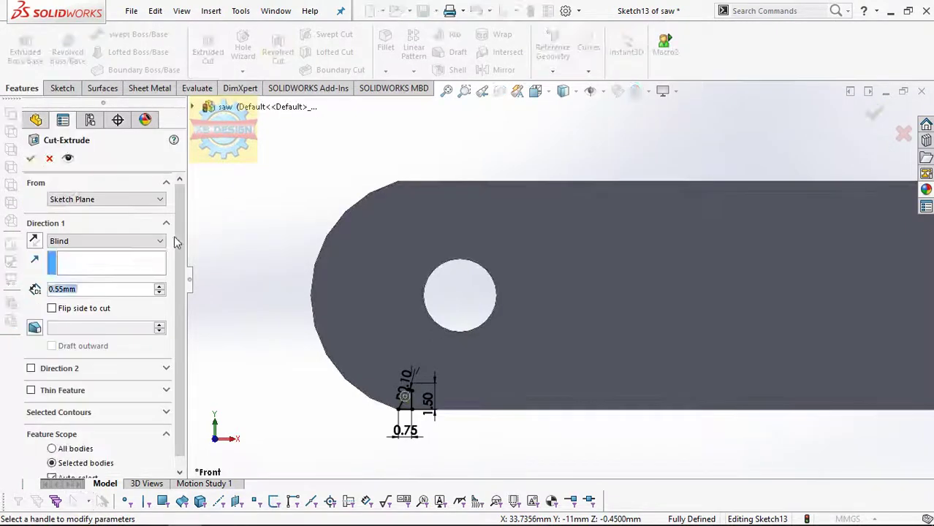
pyautogui.click(30, 158)
pyautogui.click(414, 48)
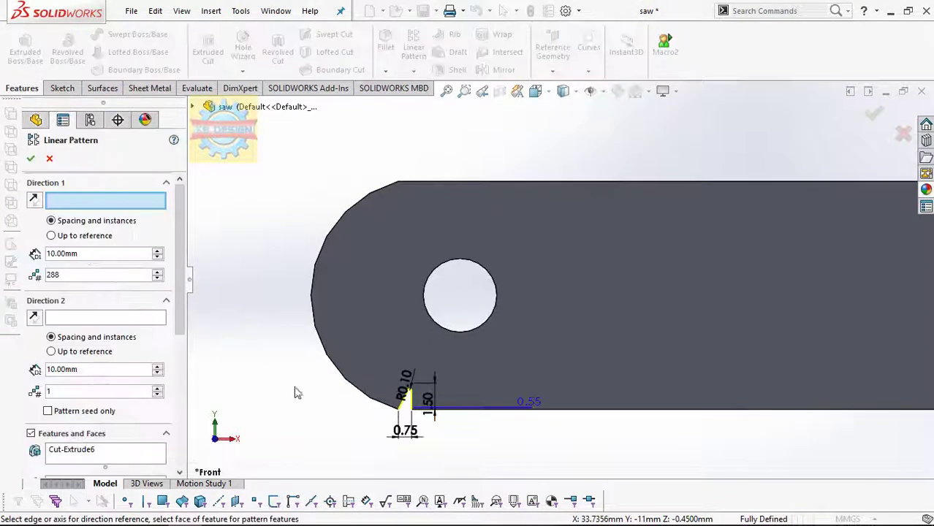
# Pattern the notch along the blade's bottom edge: 288 instances at 1.055 mm spacing.
pyautogui.click(489, 411)
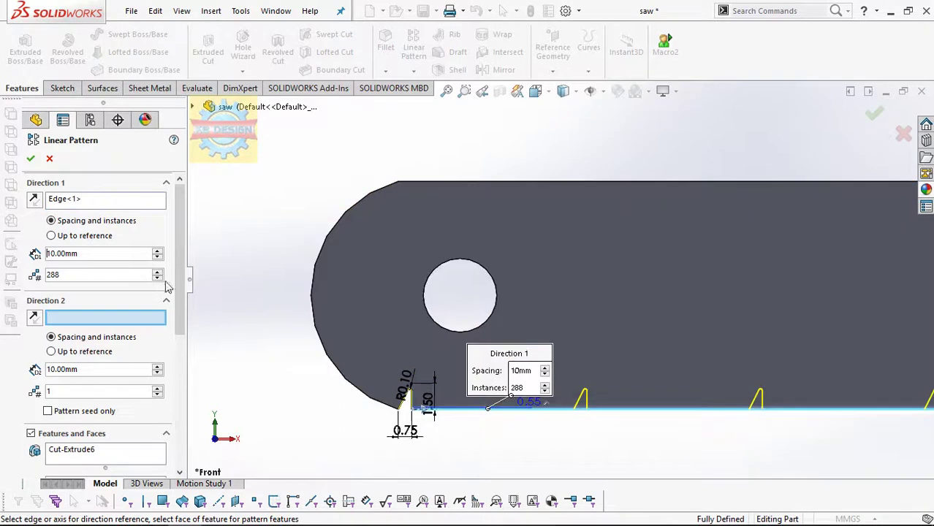
pyautogui.write('1.055')
pyautogui.press('Return')
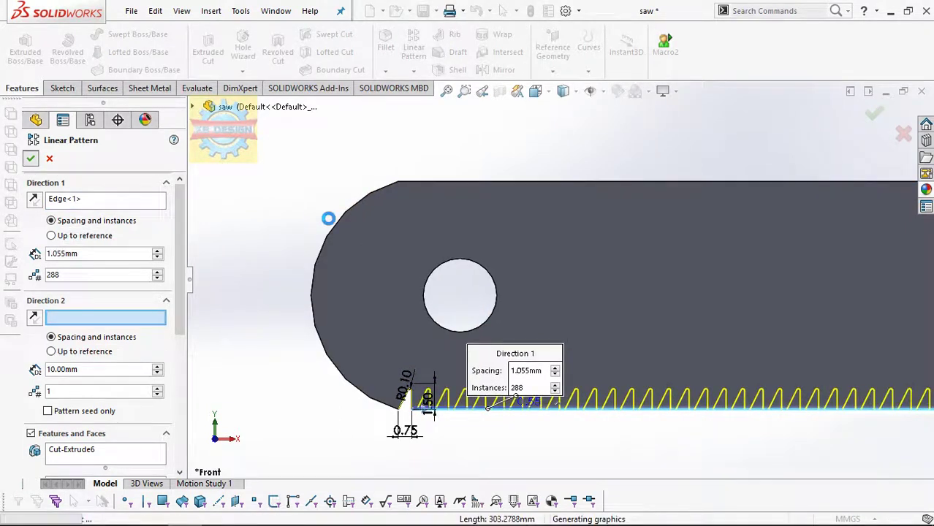
pyautogui.scroll(3, 328, 217)
pyautogui.scroll(3, 375, 318)
pyautogui.scroll(3, 310, 294)
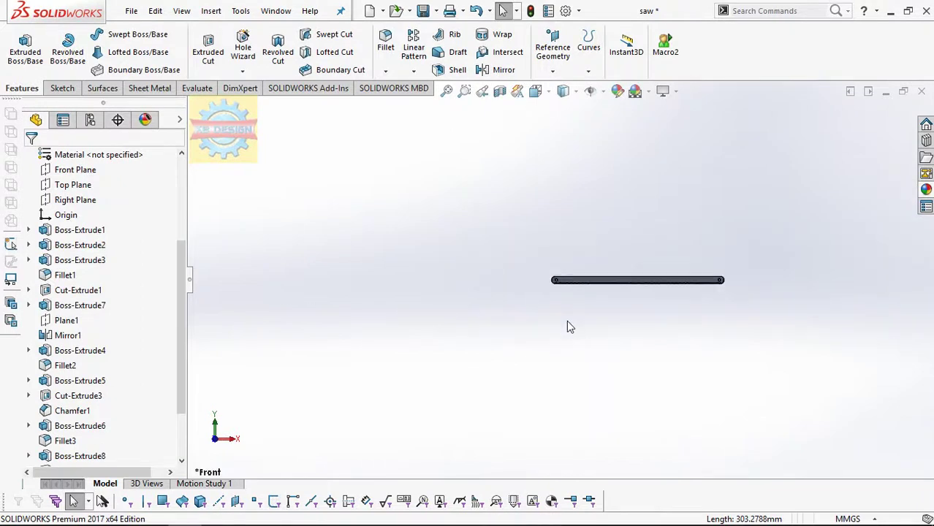
pyautogui.scroll(-3, 570, 326)
# Give the toothed blade body a dark colour appearance.
pyautogui.scroll(3, 63, 210)
pyautogui.rightClick(88, 294)
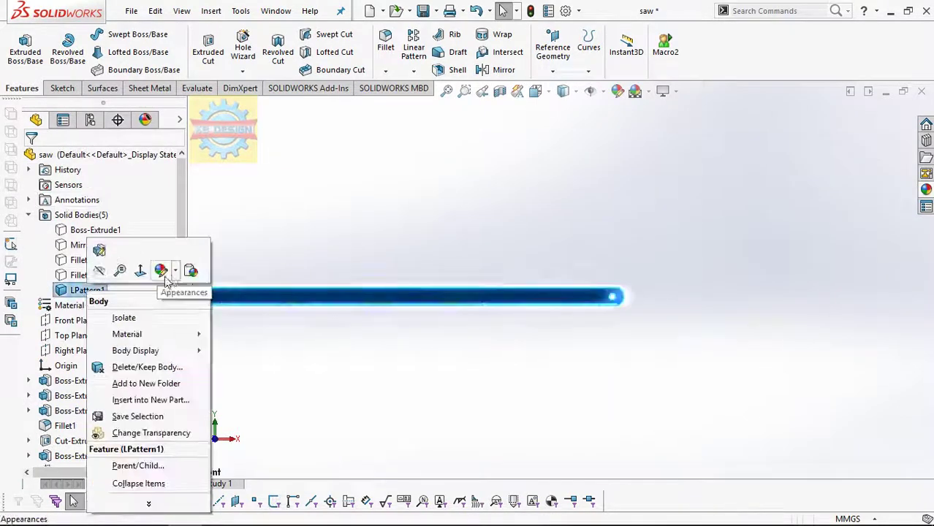
pyautogui.click(161, 270)
pyautogui.click(169, 298)
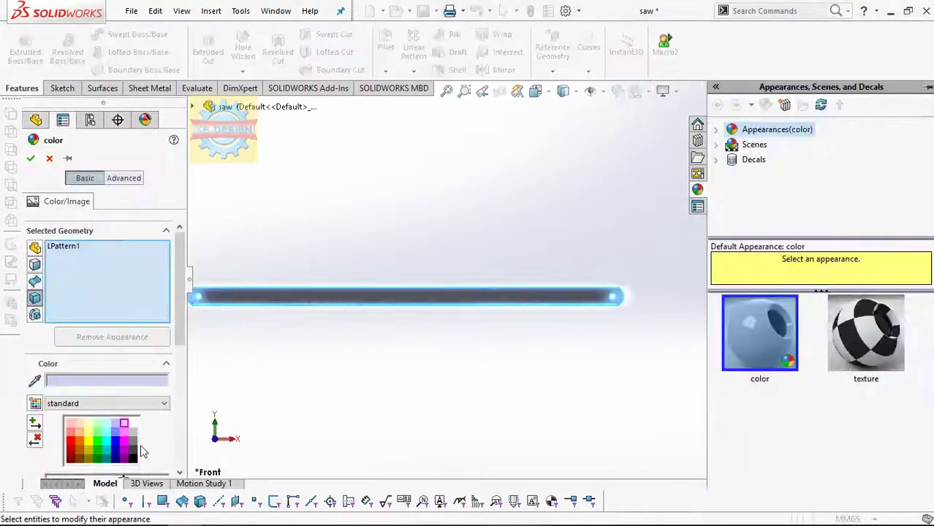
pyautogui.press('Return')
# Show all five solid bodies again and zoom in on the frame's end face.
pyautogui.click(95, 229)
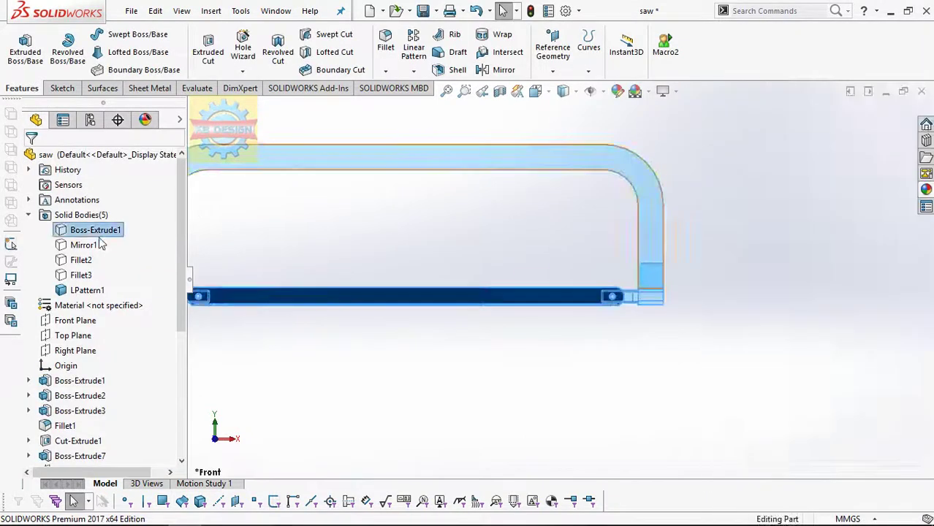
pyautogui.keyDown('shift'); pyautogui.click(88, 290); pyautogui.keyUp('shift')
pyautogui.rightClick(86, 234)
pyautogui.click(502, 346)
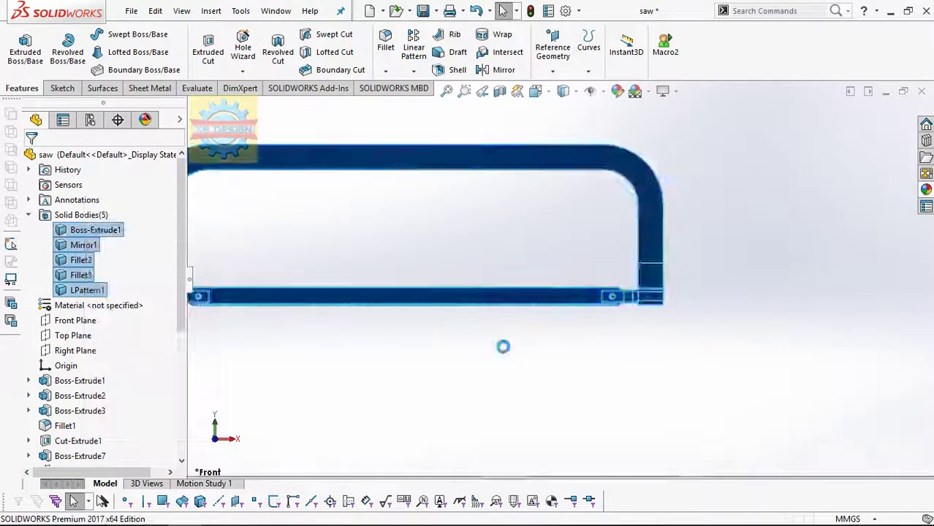
pyautogui.moveTo(503, 347); pyautogui.dragTo(578, 334, button='middle')
pyautogui.scroll(5, 563, 298)
pyautogui.scroll(2, 563, 298)
pyautogui.click(545, 241)
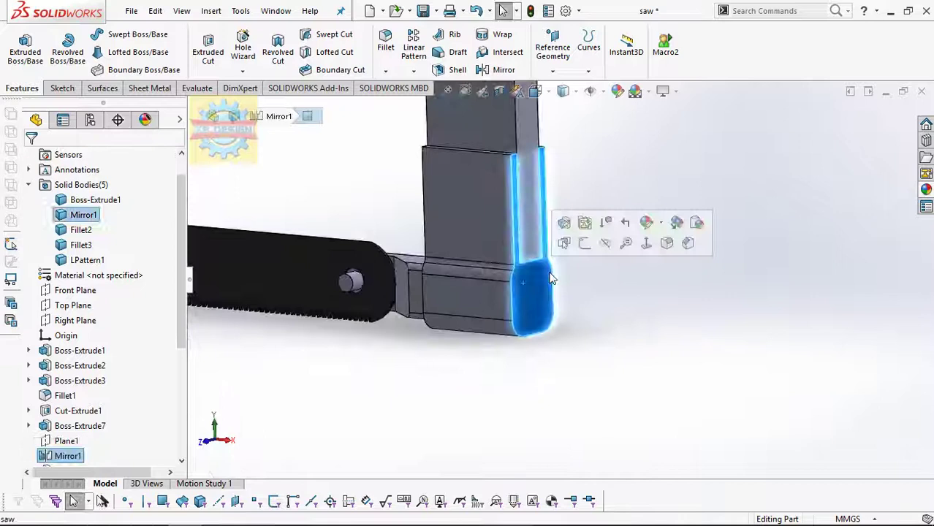
# Offset the frame end-face outline 1.50 mm inward and extrude it 3.50 mm as a boss.
pyautogui.click(579, 248)
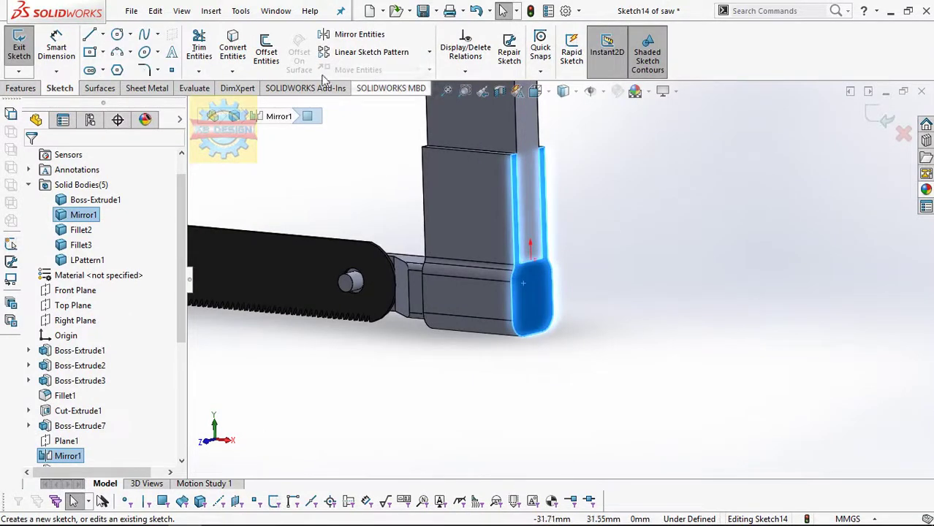
pyautogui.click(264, 53)
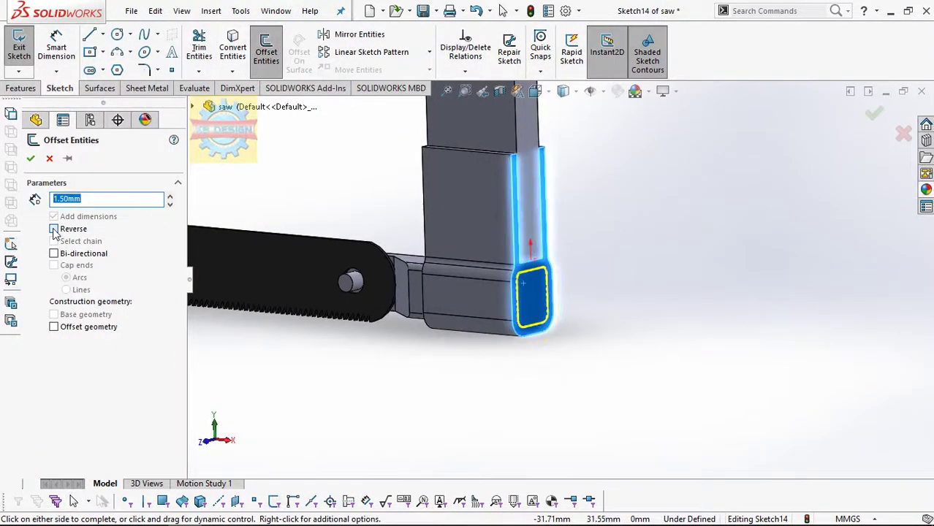
pyautogui.click(30, 159)
pyautogui.click(20, 88)
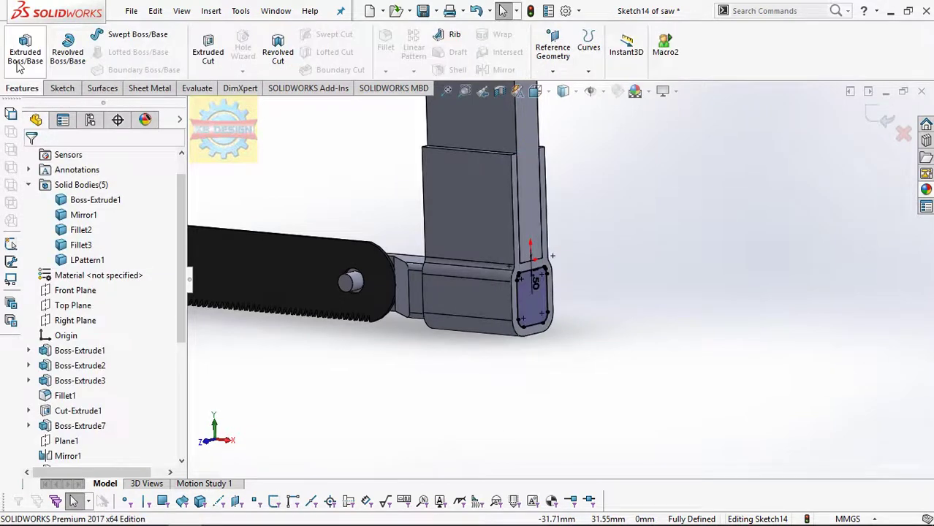
pyautogui.click(25, 49)
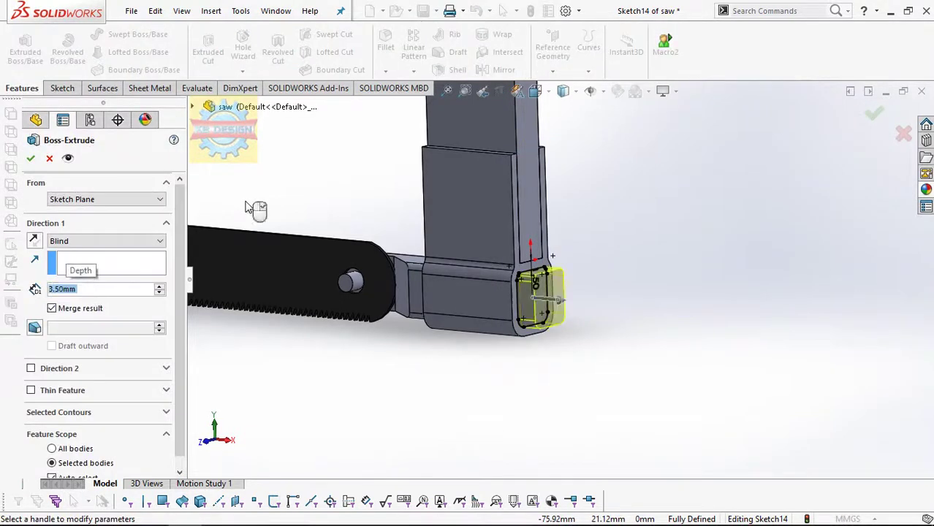
pyautogui.press('Return')
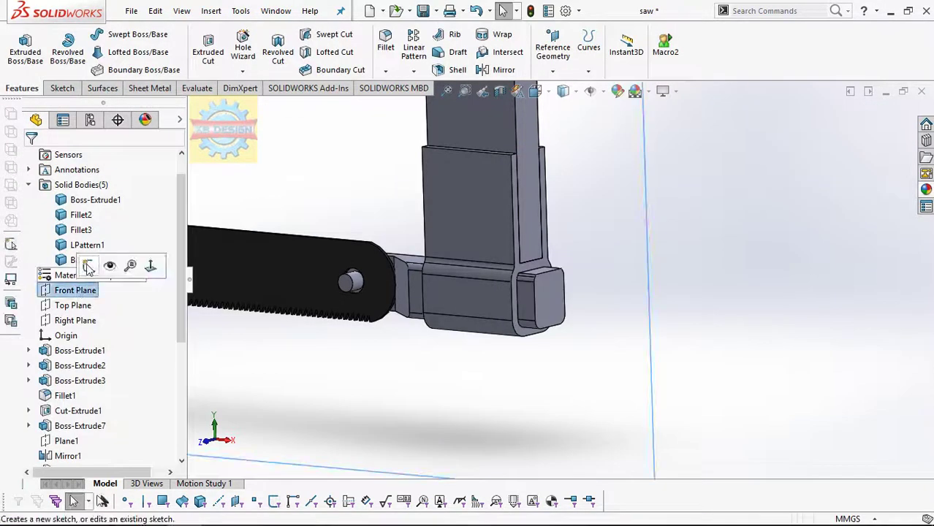
# Start a sketch on the Front Plane and draw a horizontal centerline through the frame end.
pyautogui.click(87, 266)
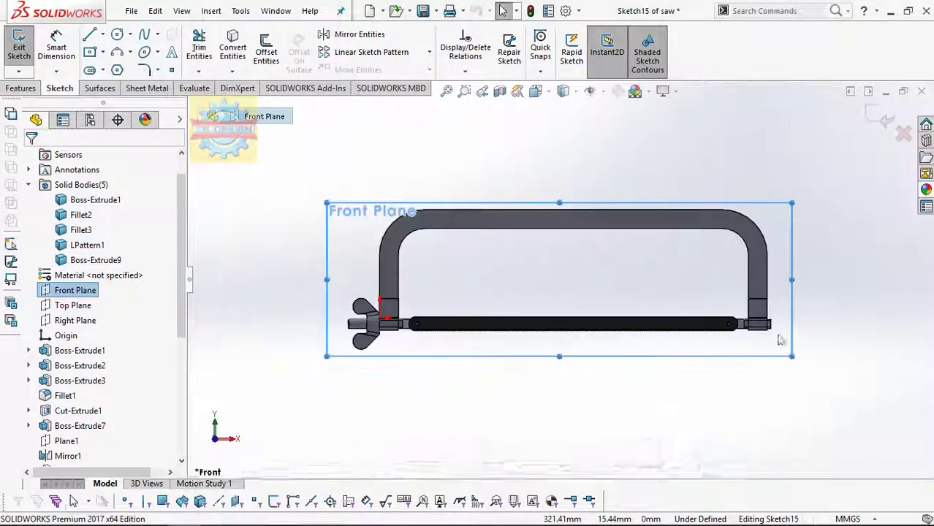
pyautogui.scroll(-5, 780, 338)
pyautogui.click(102, 35)
pyautogui.click(120, 67)
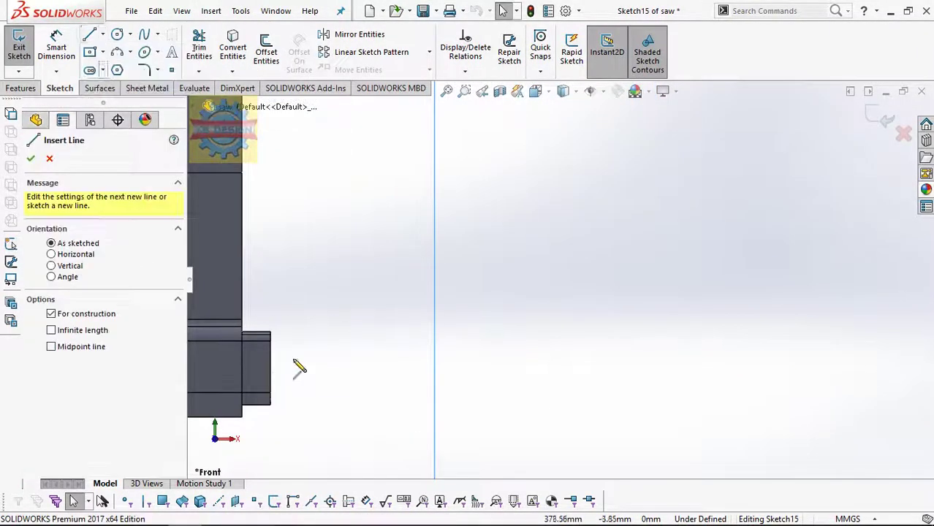
pyautogui.moveTo(270, 368); pyautogui.dragTo(210, 368)
pyautogui.press('Escape')
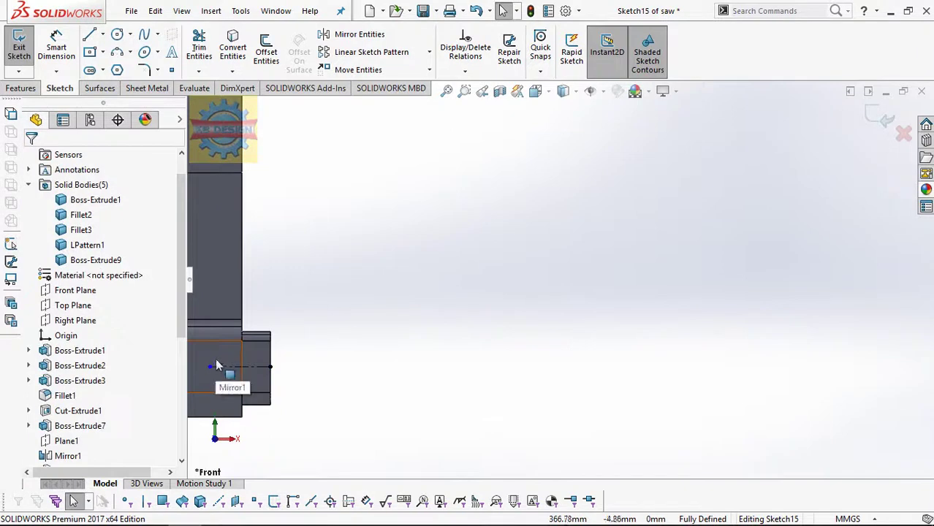
# Draw the handle's base line and dimension it to 110 mm.
pyautogui.click(89, 34)
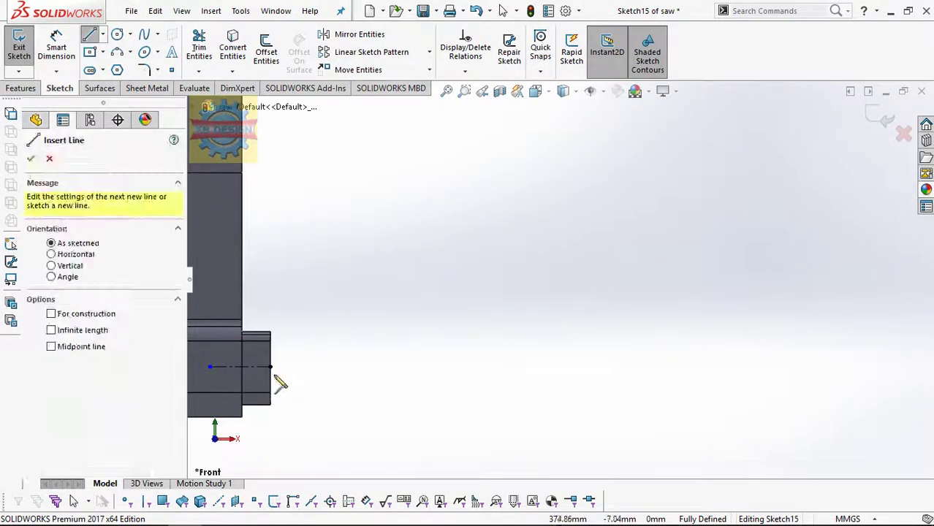
pyautogui.click(719, 368)
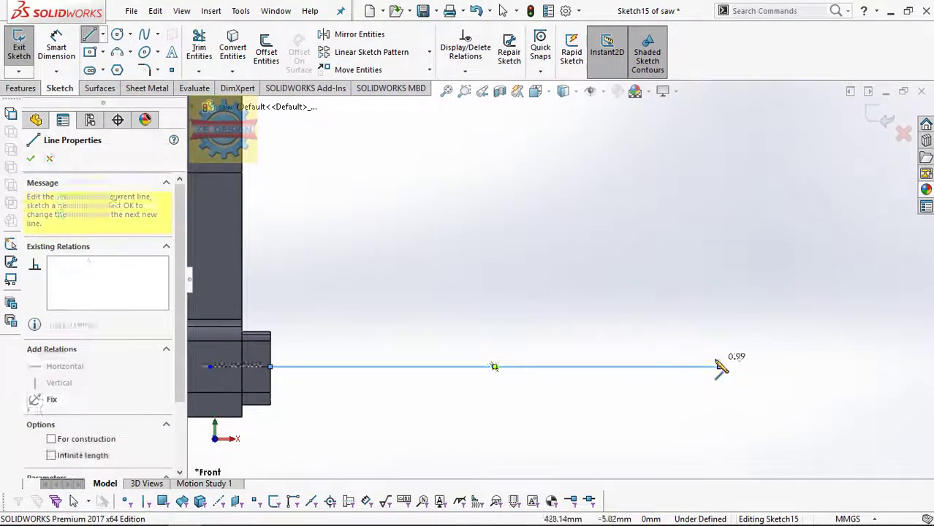
pyautogui.press('Escape')
pyautogui.click(56, 47)
pyautogui.click(505, 368)
pyautogui.click(498, 393)
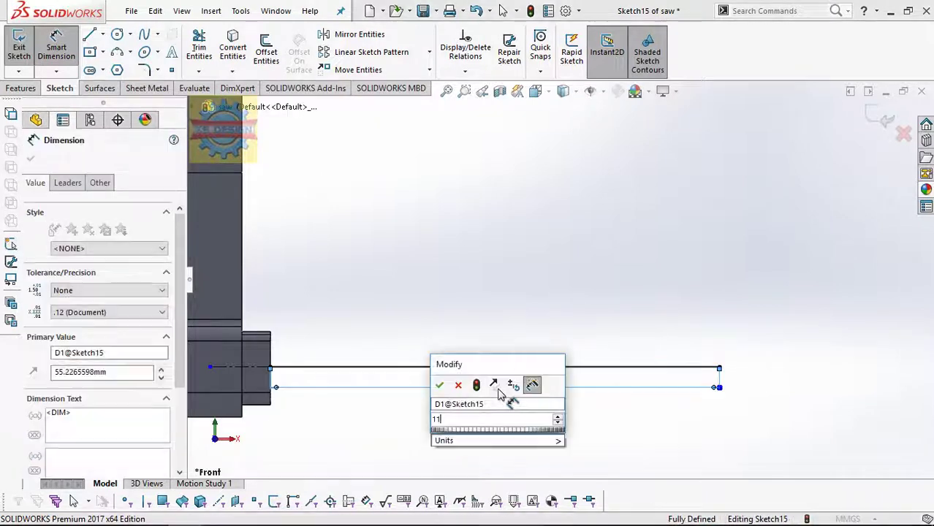
pyautogui.write('110')
pyautogui.press('Return')
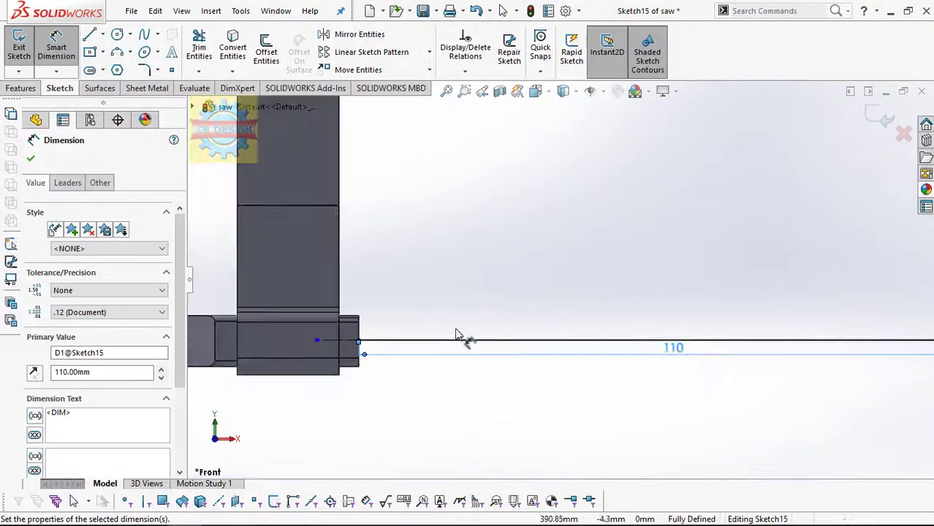
# Add the short step line at the frame end and dimension it to 10 mm.
pyautogui.press('l')
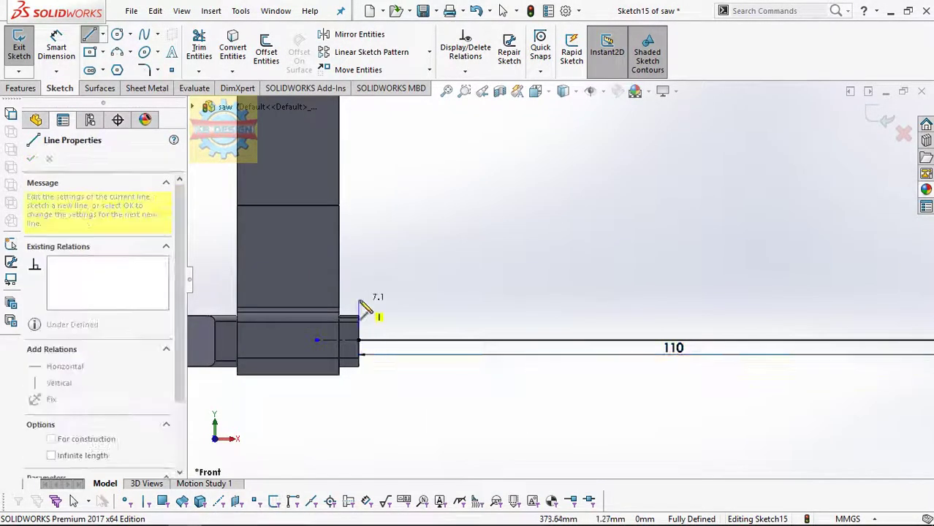
pyautogui.click(410, 302)
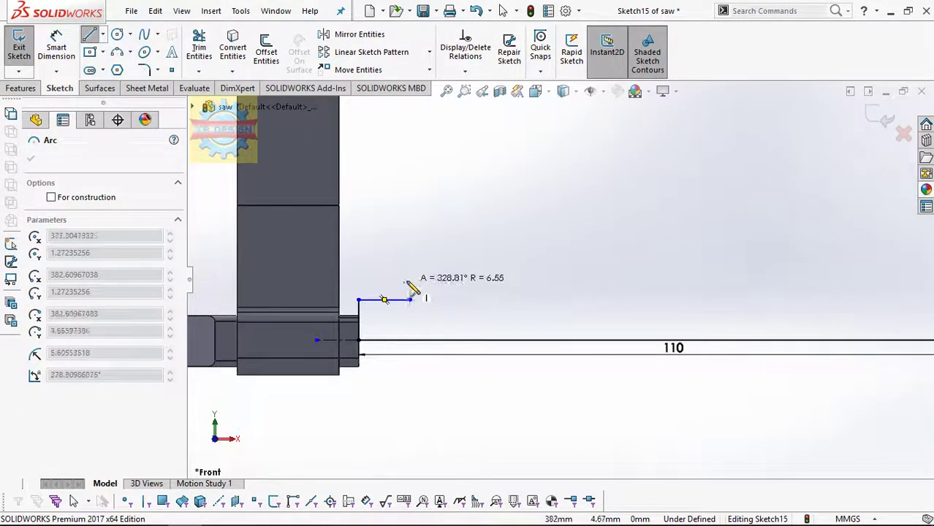
pyautogui.press('Escape')
pyautogui.press('Escape')
pyautogui.moveTo(380, 314); pyautogui.dragTo(380, 278, button='right')
pyautogui.click(358, 316)
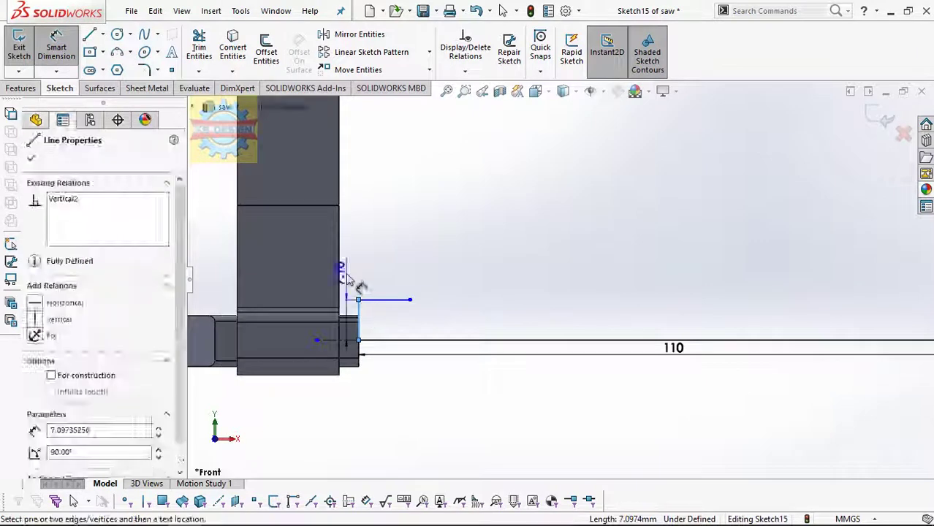
pyautogui.click(348, 280)
pyautogui.press('Return')
pyautogui.doubleClick(385, 276)
pyautogui.write('10')
pyautogui.press('Return')
pyautogui.scroll(4, 555, 293)
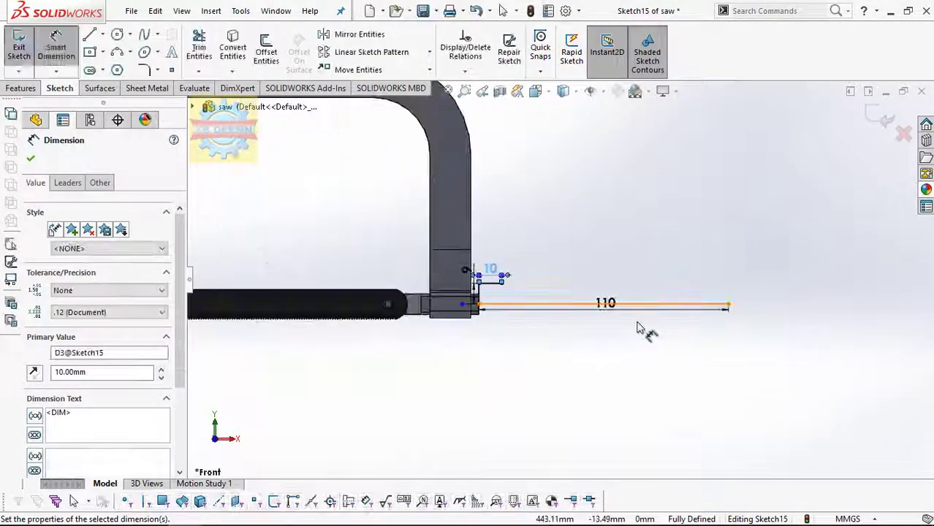
pyautogui.scroll(-3, 713, 302)
pyautogui.click(117, 52)
# Draw a chain of three-point arcs forming the handle's top edge and closing the outline.
pyautogui.click(699, 301)
pyautogui.click(670, 251)
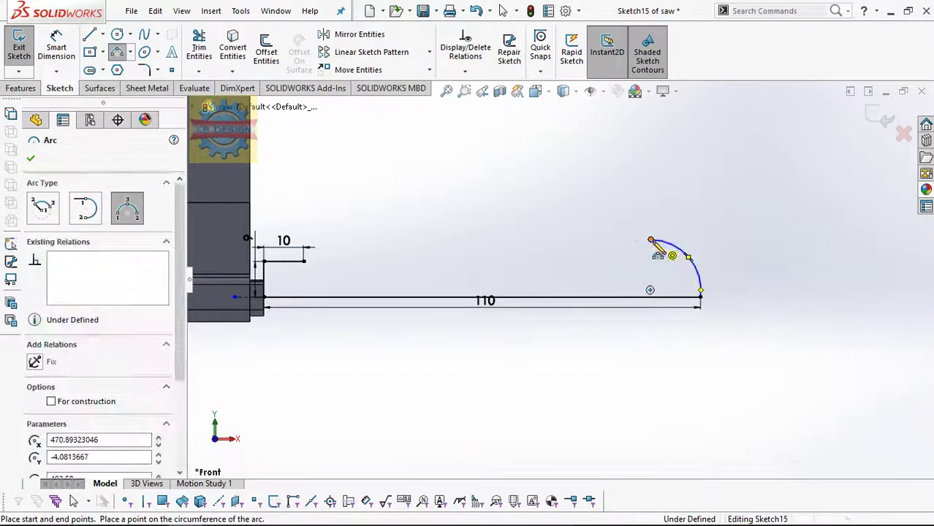
pyautogui.click(651, 240)
pyautogui.click(549, 253)
pyautogui.click(506, 247)
pyautogui.click(359, 239)
pyautogui.click(357, 240)
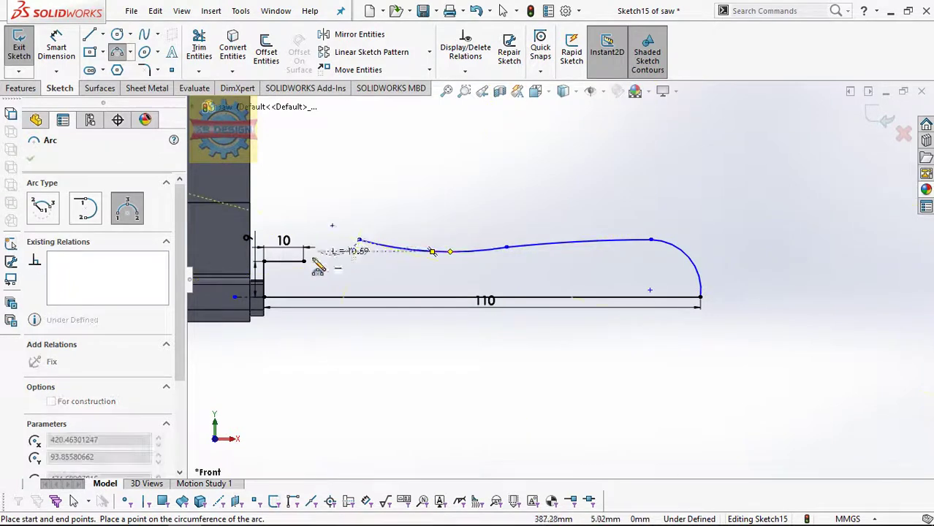
pyautogui.click(322, 252)
pyautogui.press('Escape')
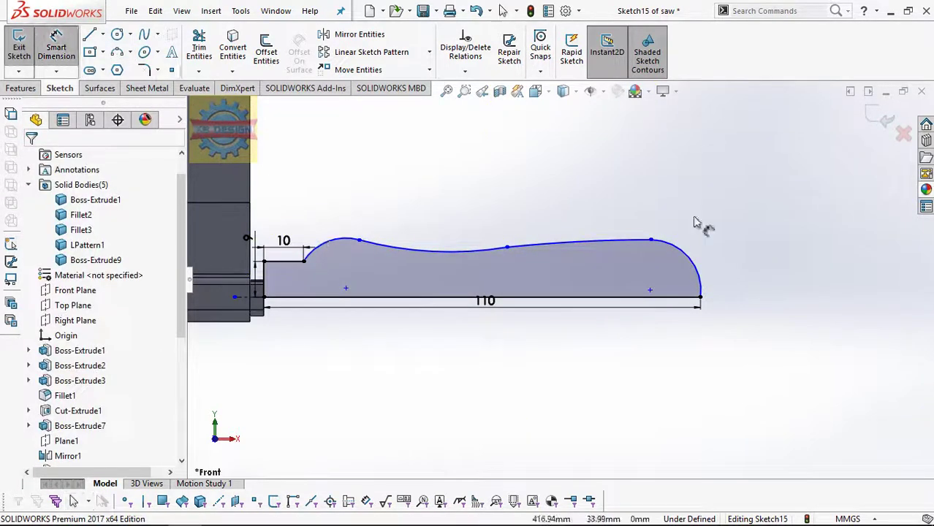
# Dimension the rounded end arc to R15 and the top curve to R80.
pyautogui.click(687, 261)
pyautogui.click(691, 221)
pyautogui.write('15')
pyautogui.press('Return')
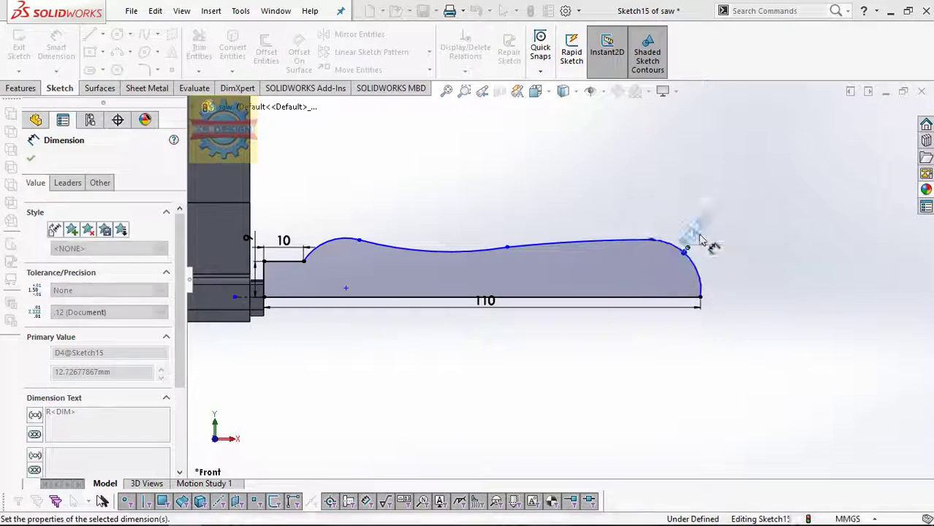
pyautogui.click(606, 240)
pyautogui.click(598, 269)
pyautogui.write('8')
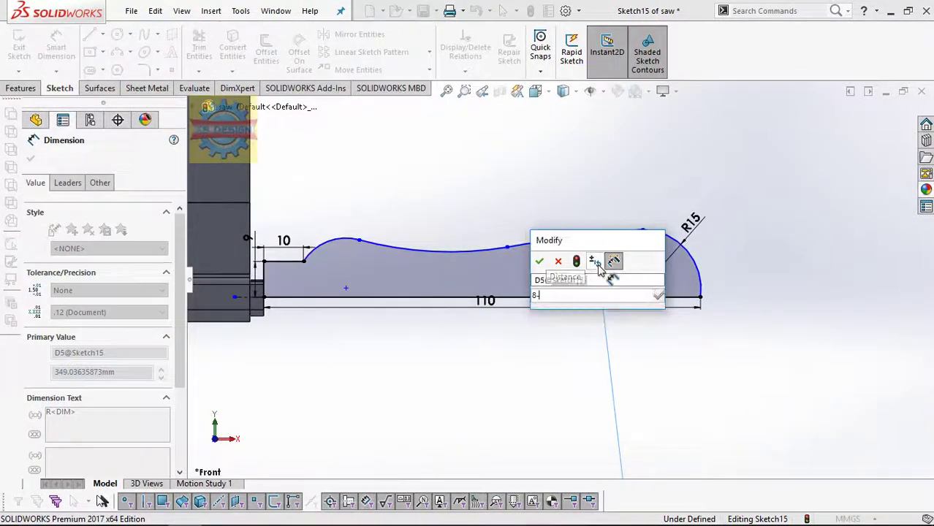
pyautogui.write('0')
pyautogui.press('Return')
# Set the middle arc to R100 and the small front arc to R4.75.
pyautogui.click(495, 250)
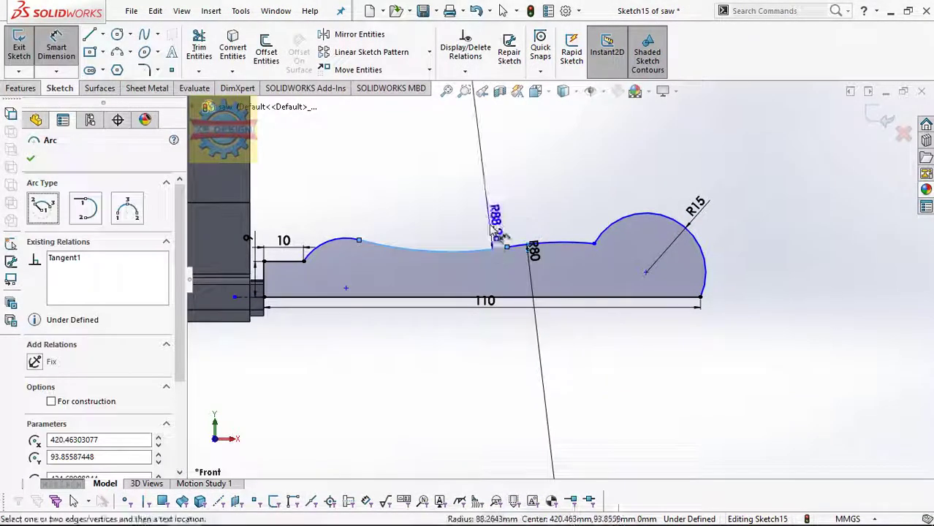
pyautogui.write('11')
pyautogui.write('00')
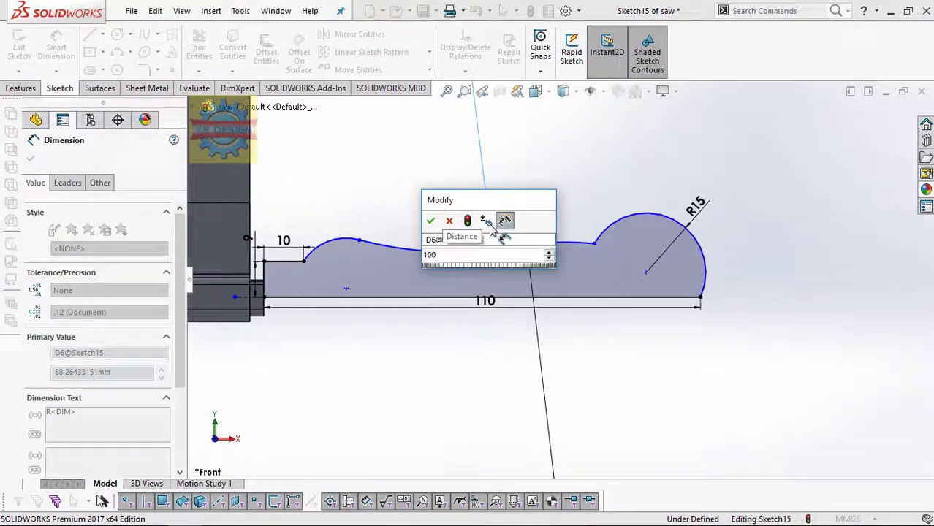
pyautogui.press('Return')
pyautogui.click(335, 249)
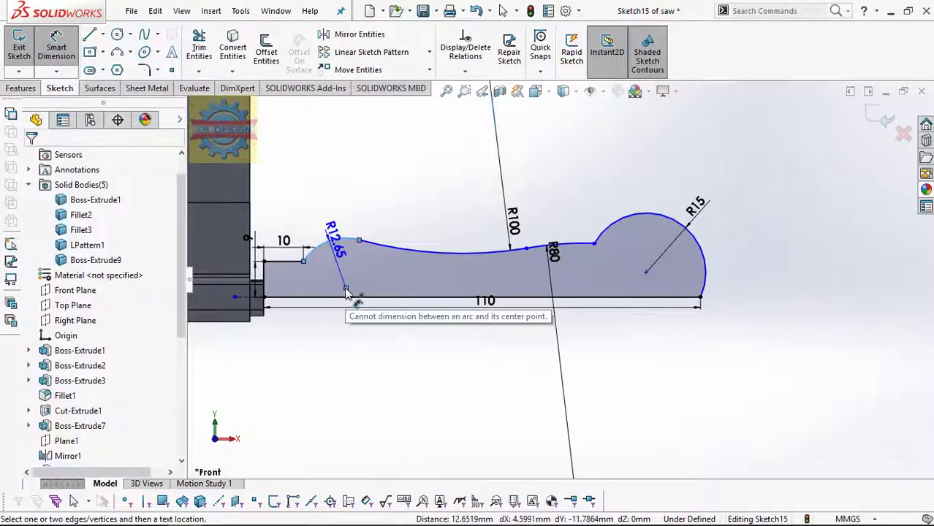
pyautogui.press('Escape')
pyautogui.click(358, 242)
pyautogui.click(381, 209)
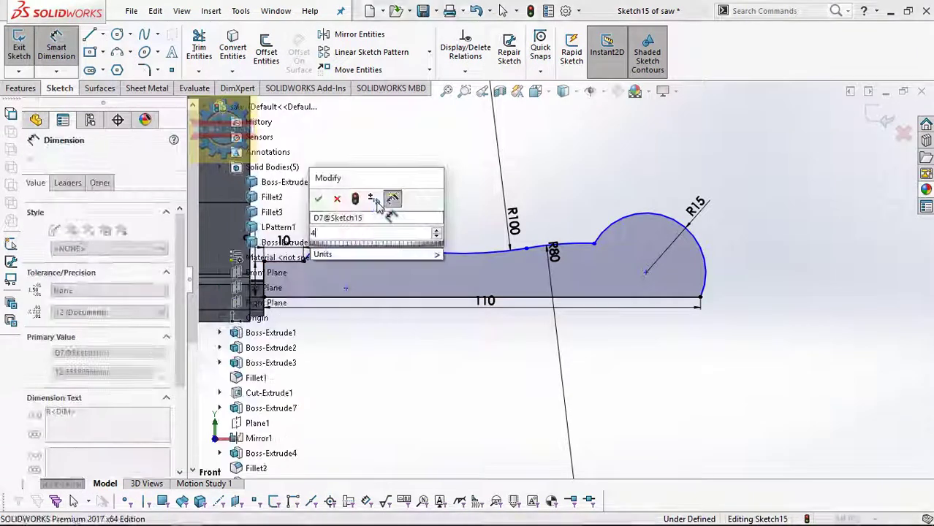
pyautogui.write('4.75')
pyautogui.press('Return')
pyautogui.click(377, 209)
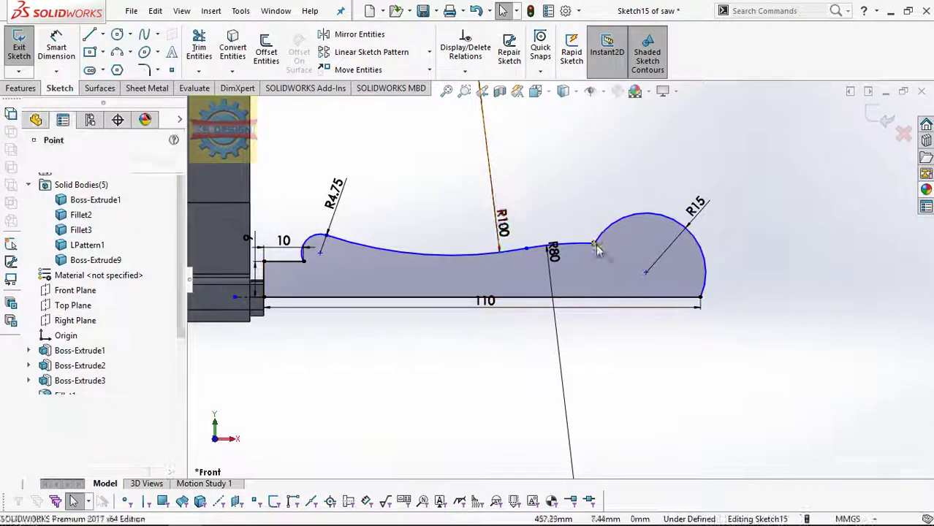
# Drag the arc junction points to reshape the top curve near the tip and front arc.
pyautogui.moveTo(595, 243); pyautogui.dragTo(655, 228)
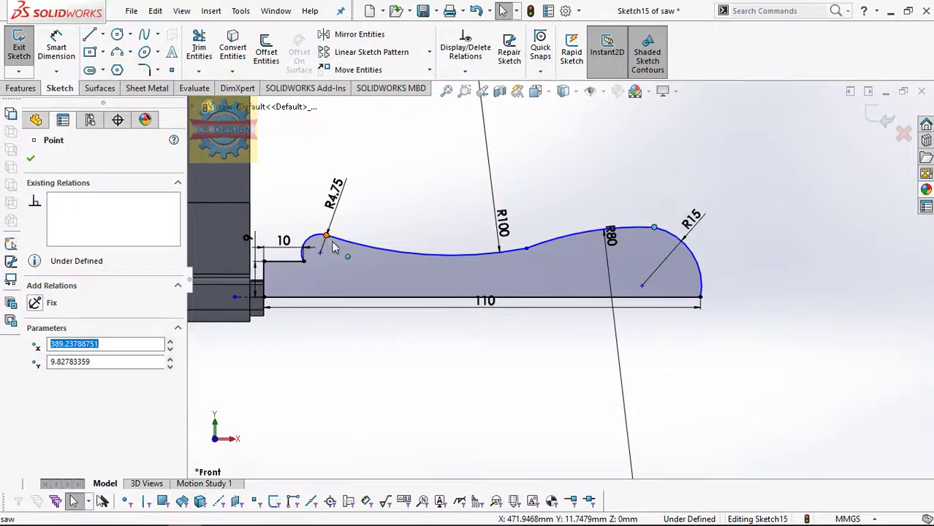
pyautogui.scroll(-2, 343, 252)
pyautogui.moveTo(354, 242); pyautogui.dragTo(380, 267)
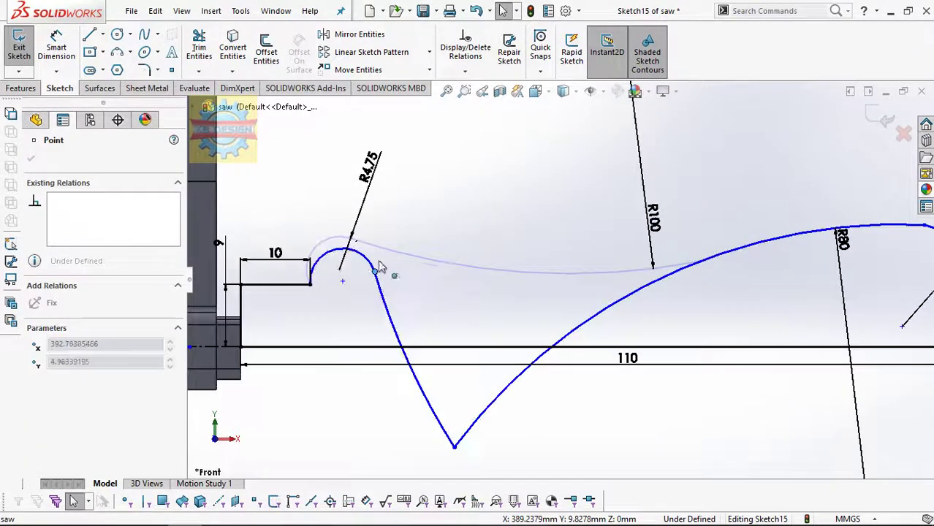
pyautogui.hotkey('ctrl', 'z')
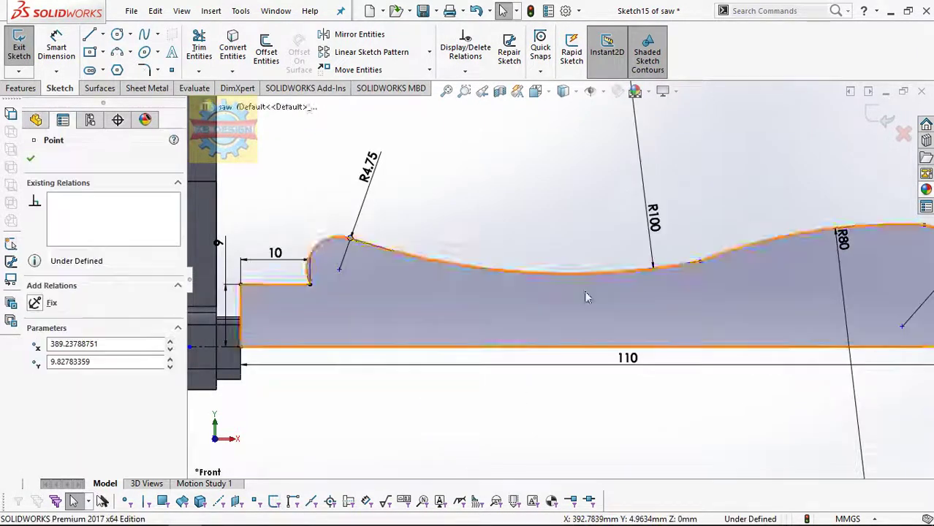
pyautogui.click(700, 261)
pyautogui.moveTo(359, 246); pyautogui.dragTo(373, 256)
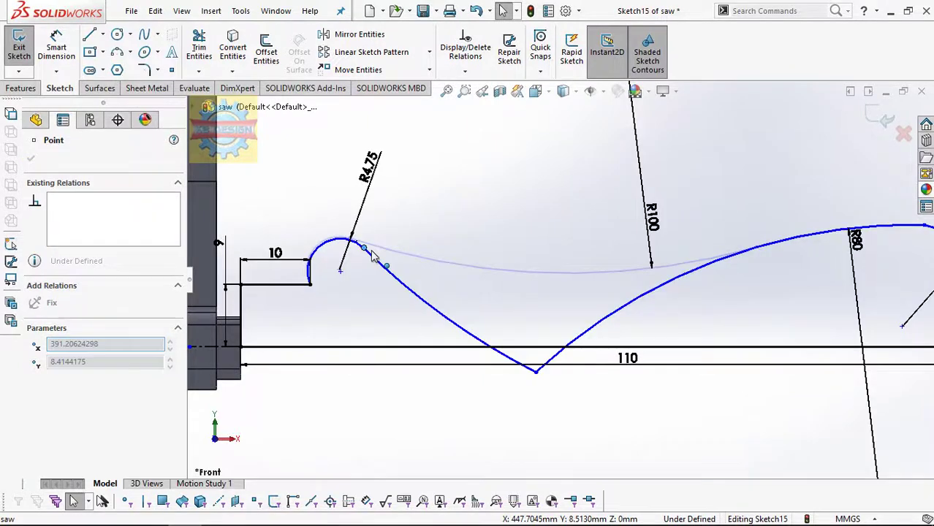
pyautogui.moveTo(461, 275); pyautogui.dragTo(563, 358)
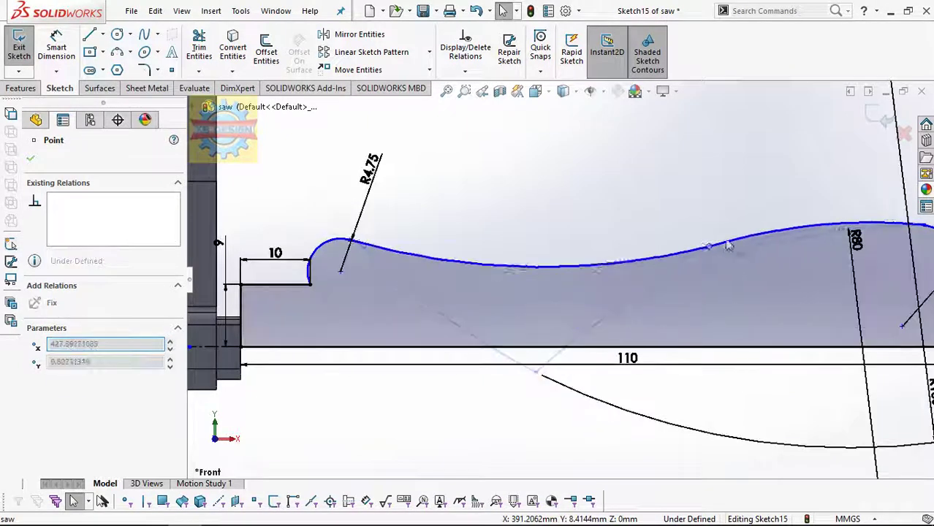
pyautogui.press('Escape')
# Make the R4.75, R100 and R80 arcs tangent to each other.
pyautogui.click(316, 250)
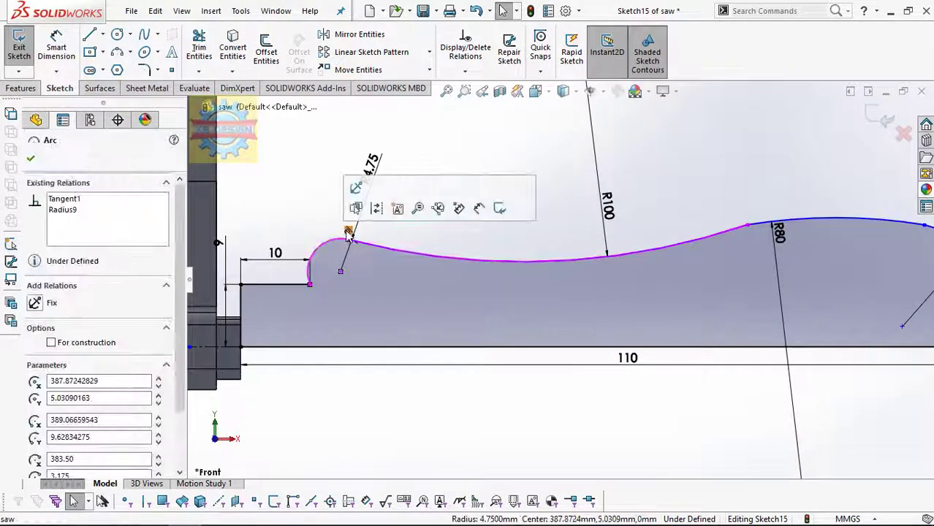
pyautogui.keyDown('ctrl'); pyautogui.click(512, 261); pyautogui.keyUp('ctrl')
pyautogui.keyDown('ctrl'); pyautogui.click(841, 219); pyautogui.keyUp('ctrl')
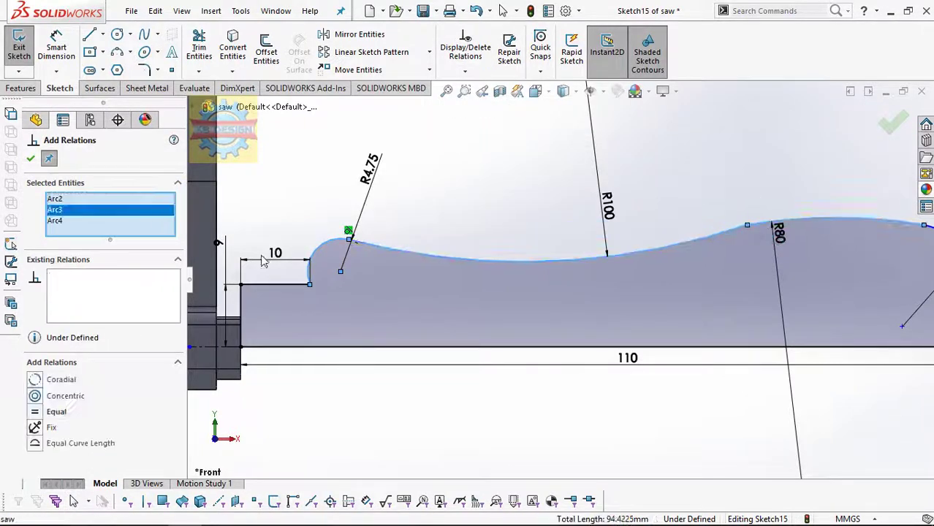
pyautogui.click(47, 428)
pyautogui.scroll(2, 579, 299)
pyautogui.scroll(-2, 708, 249)
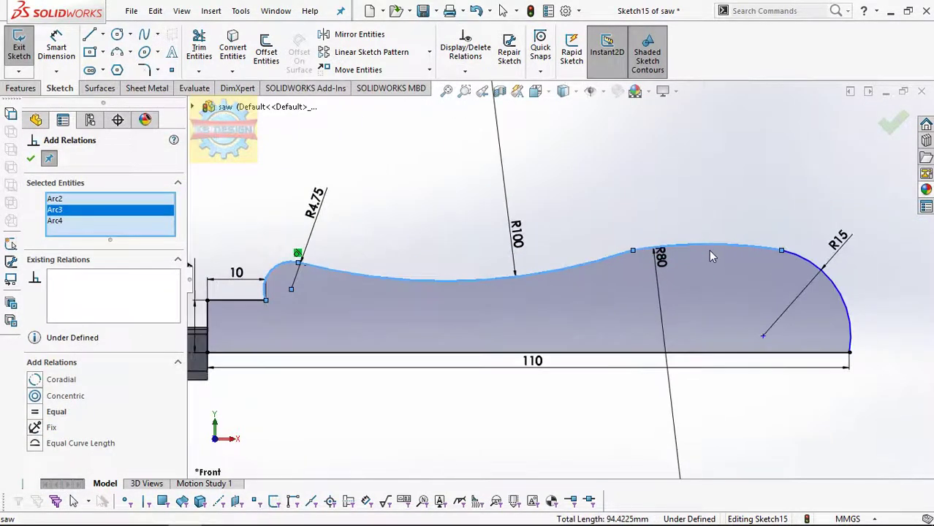
pyautogui.press('Escape')
# Add Tangent relations between the remaining adjacent arcs of the handle outline.
pyautogui.click(465, 71)
pyautogui.click(512, 107)
pyautogui.click(707, 245)
pyautogui.click(633, 253)
pyautogui.click(34, 396)
pyautogui.press('Escape')
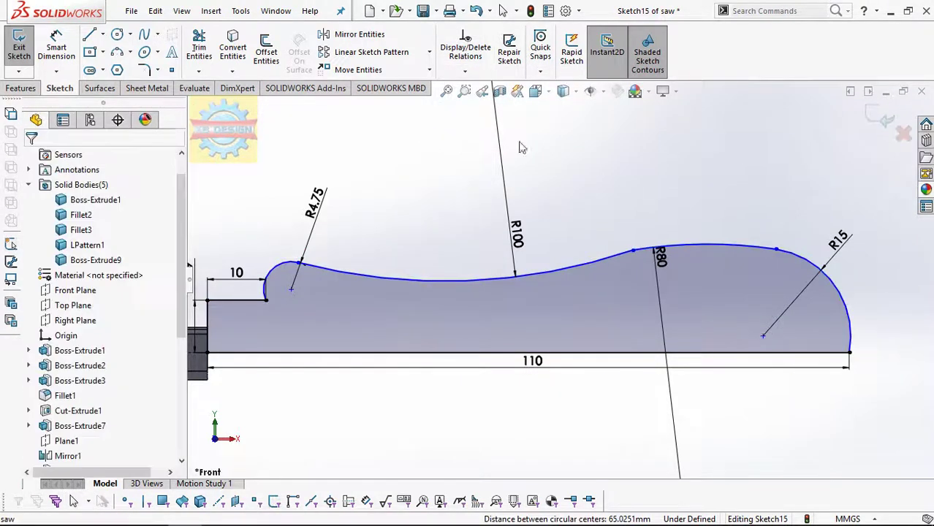
pyautogui.click(465, 70)
pyautogui.click(486, 131)
pyautogui.click(627, 261)
pyautogui.click(628, 262)
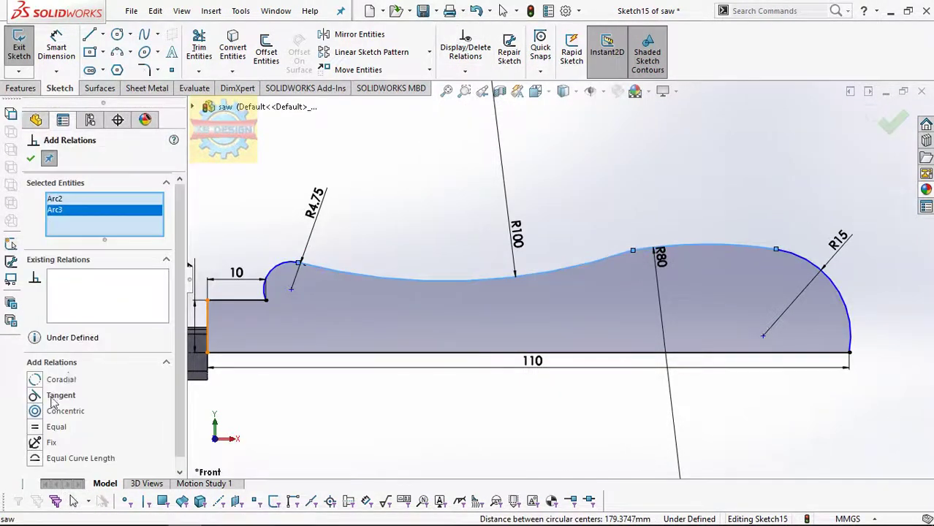
pyautogui.click(44, 397)
pyautogui.press('Escape')
# Slide the arc endpoints between the R100 and R80 curves to smooth the wavy grip.
pyautogui.click(327, 272)
pyautogui.press('Escape')
pyautogui.moveTo(594, 261)
pyautogui.mouseDown()
pyautogui.moveTo(640, 267)
pyautogui.moveTo(661, 257)
pyautogui.mouseUp()
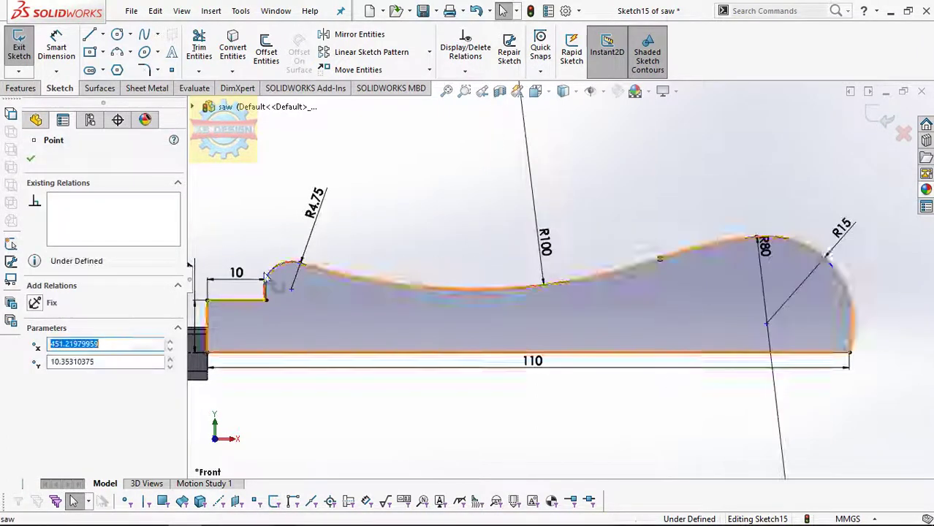
pyautogui.press('Escape')
pyautogui.scroll(3, 468, 293)
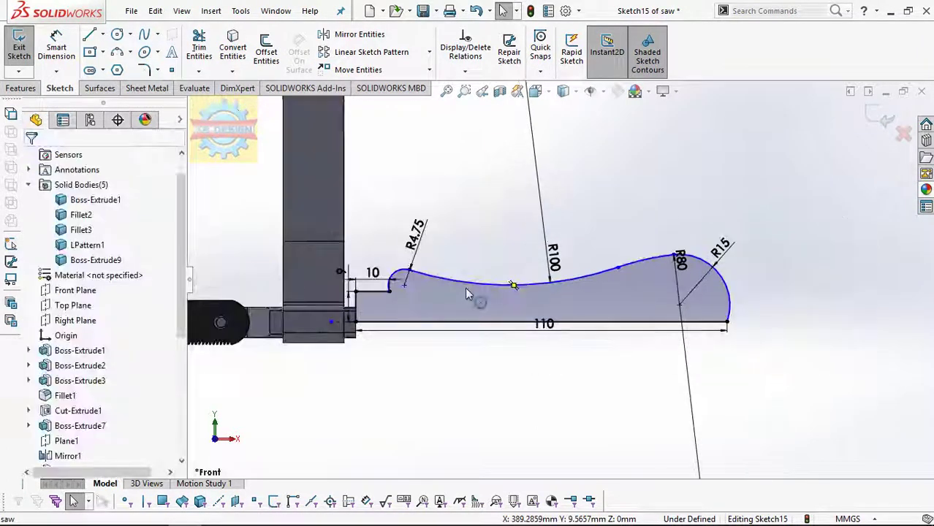
pyautogui.moveTo(619, 266)
pyautogui.mouseDown()
pyautogui.moveTo(571, 276)
pyautogui.moveTo(578, 283)
pyautogui.moveTo(604, 272)
pyautogui.mouseUp()
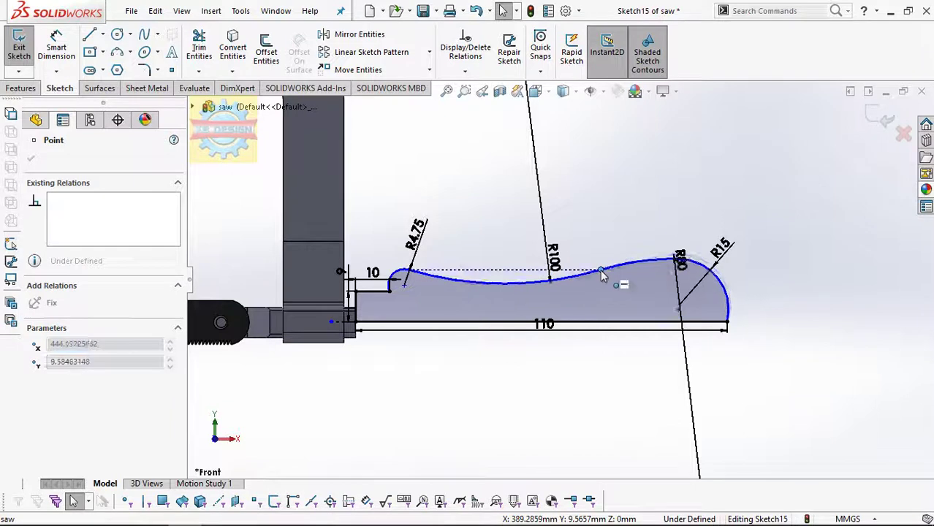
# Start a Revolved Boss/Base using the profile's base line as the axis.
pyautogui.click(20, 87)
pyautogui.click(67, 51)
pyautogui.click(453, 325)
# Accept the revolve and colour the Revolve1 handle olive green.
pyautogui.click(31, 158)
pyautogui.scroll(5, 518, 270)
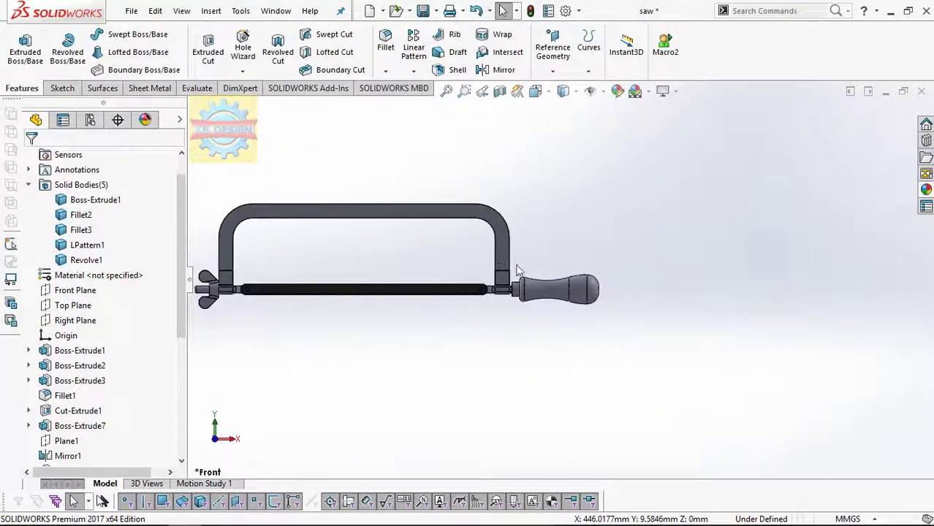
pyautogui.rightClick(548, 288)
pyautogui.click(663, 160)
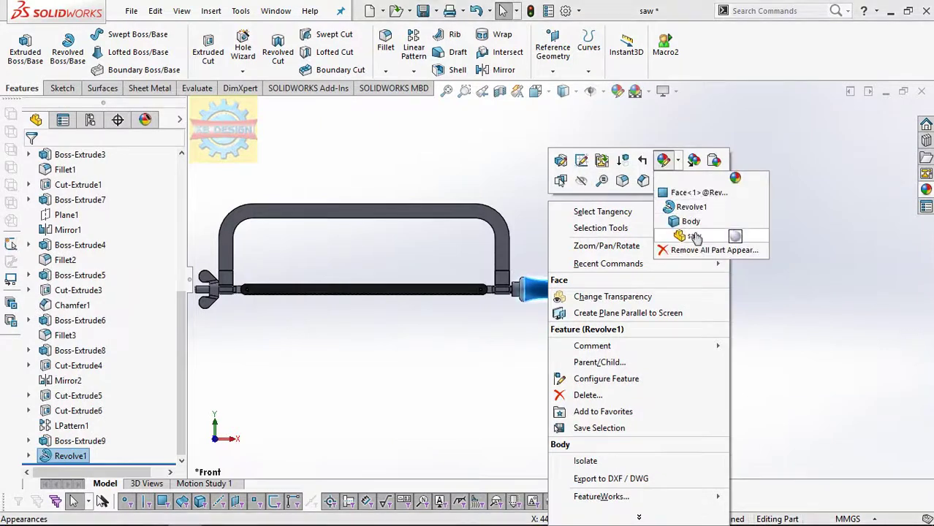
pyautogui.click(693, 236)
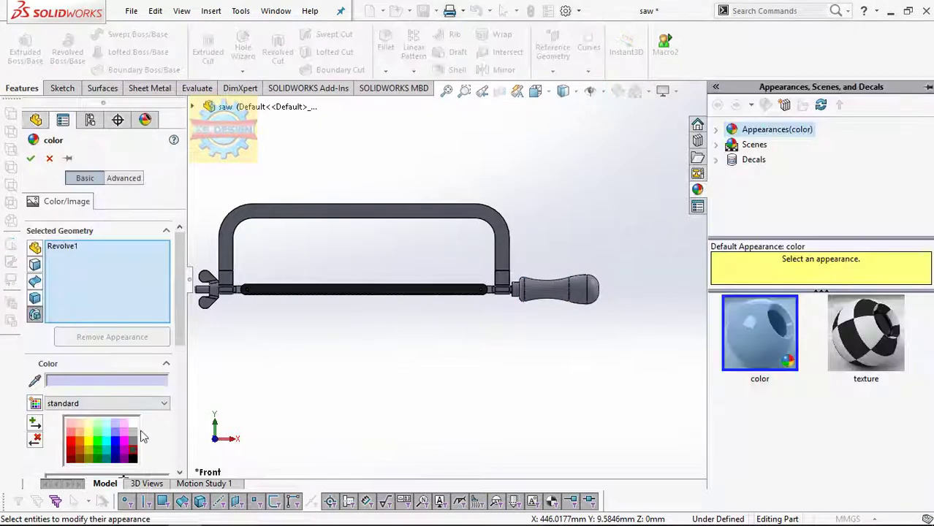
pyautogui.click(29, 159)
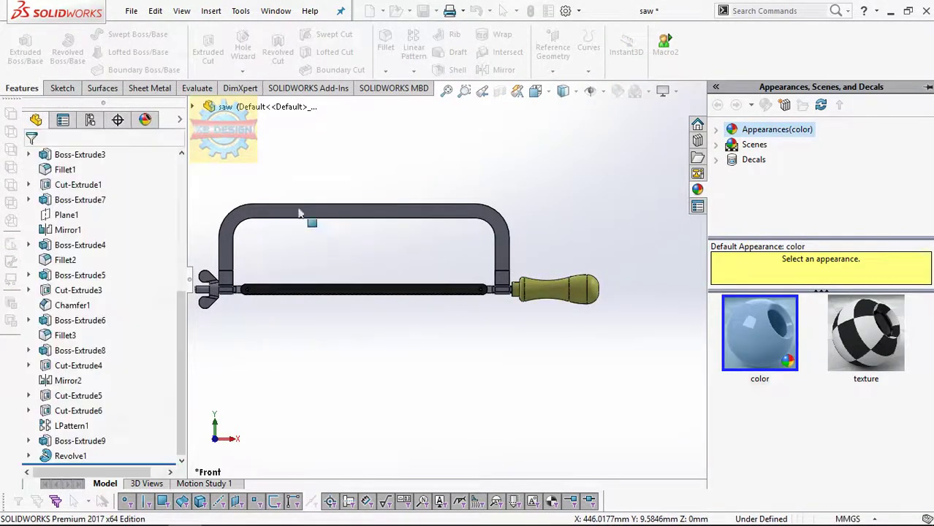
# Set the whole part's appearance to dark grey and recentre the view on the saw.
pyautogui.rightClick(309, 213)
pyautogui.click(186, 282)
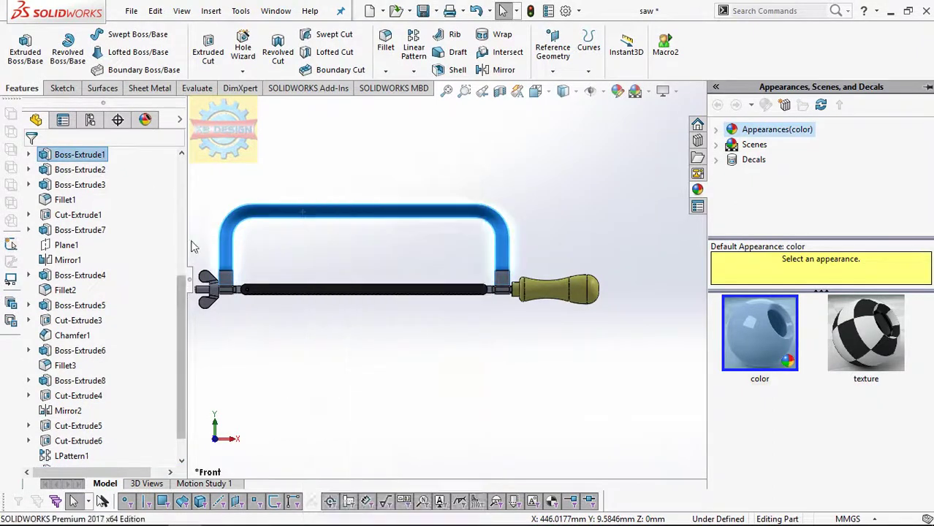
pyautogui.scroll(5, 183, 277)
pyautogui.rightClick(80, 155)
pyautogui.click(161, 134)
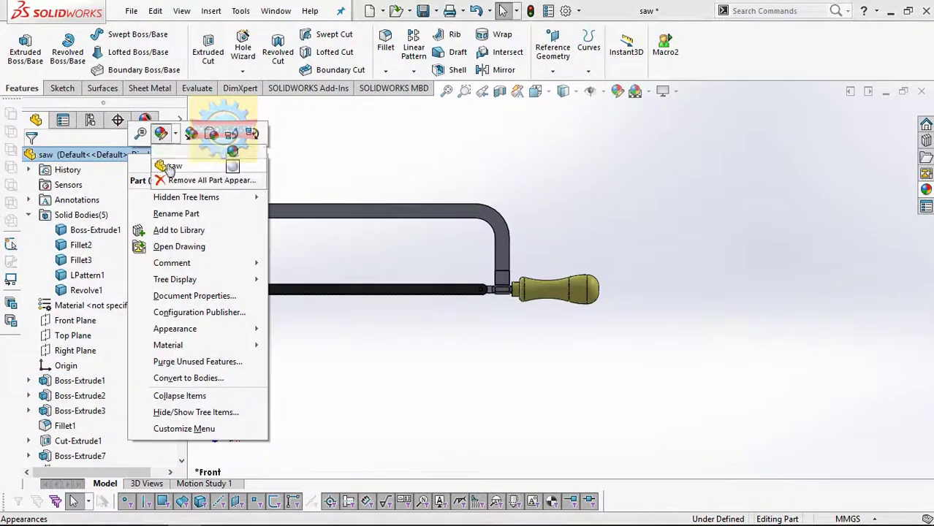
pyautogui.click(173, 170)
pyautogui.click(136, 447)
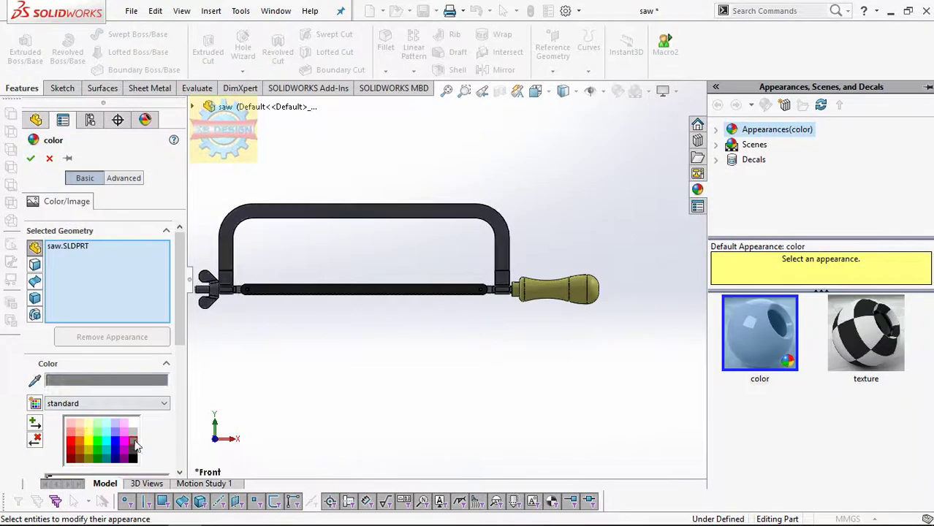
pyautogui.click(32, 161)
pyautogui.scroll(-5, 417, 309)
pyautogui.scroll(2, 417, 308)
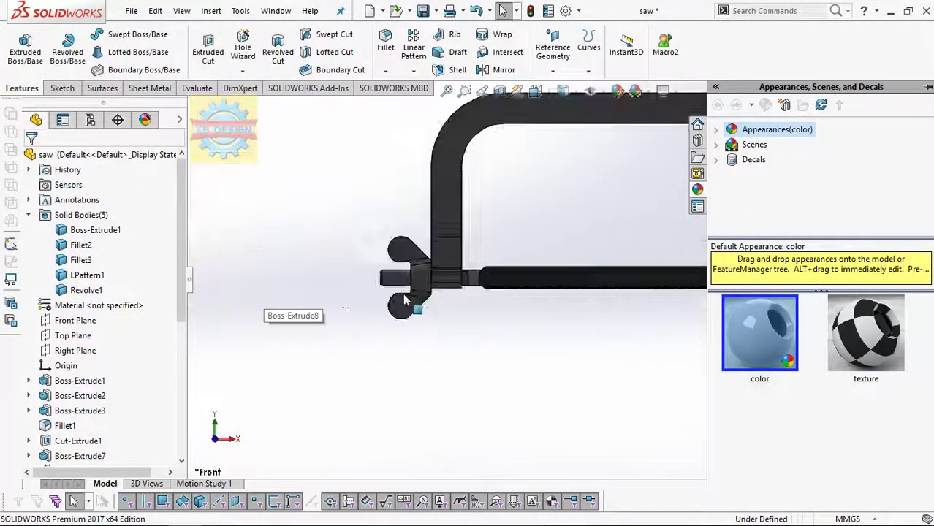
pyautogui.press('f')
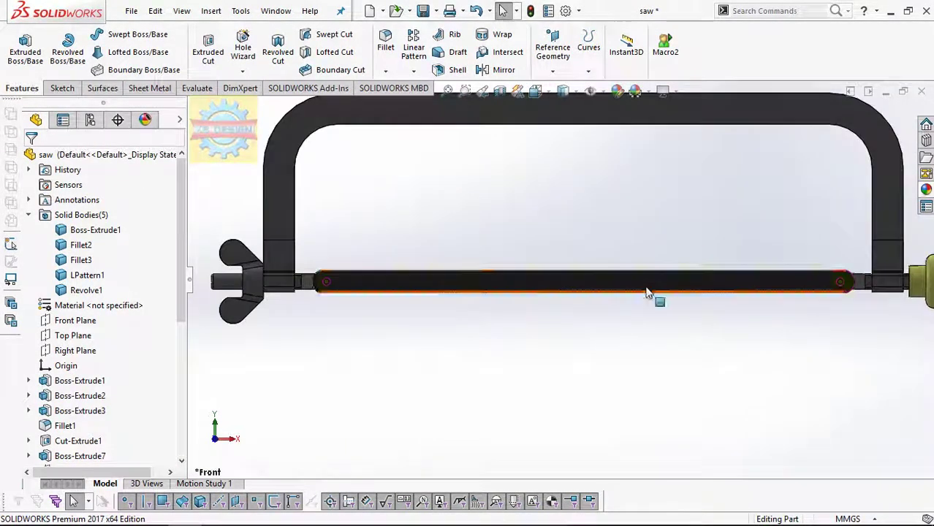